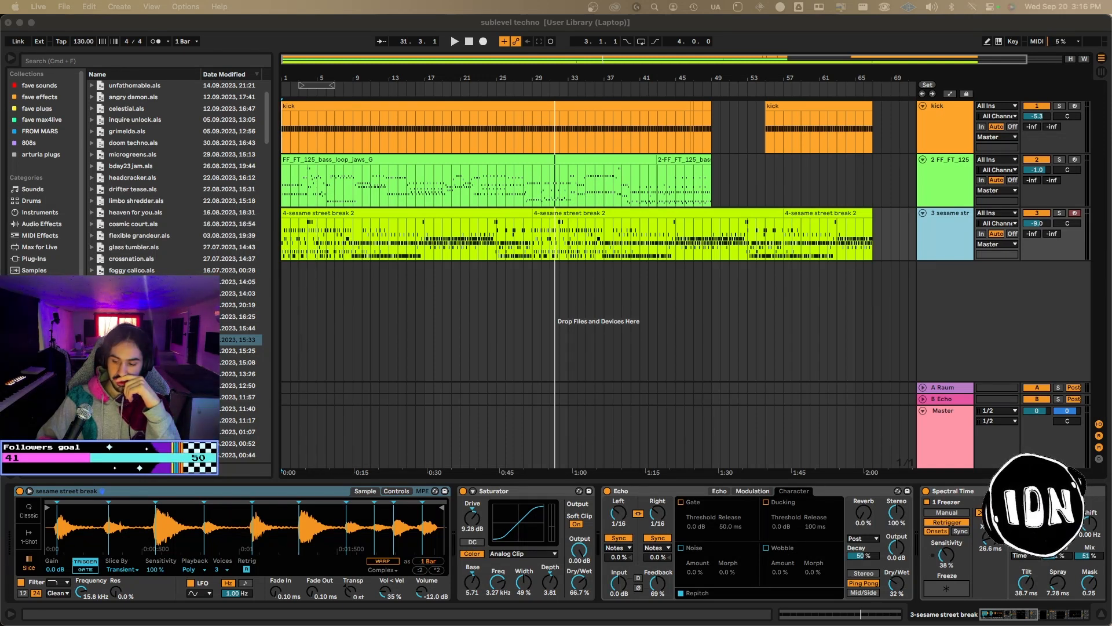
Solo the kick track and audition it from several points in the first half of the arrangement, up to bar 19.
left_click(950, 123)
key("s")
key("space")
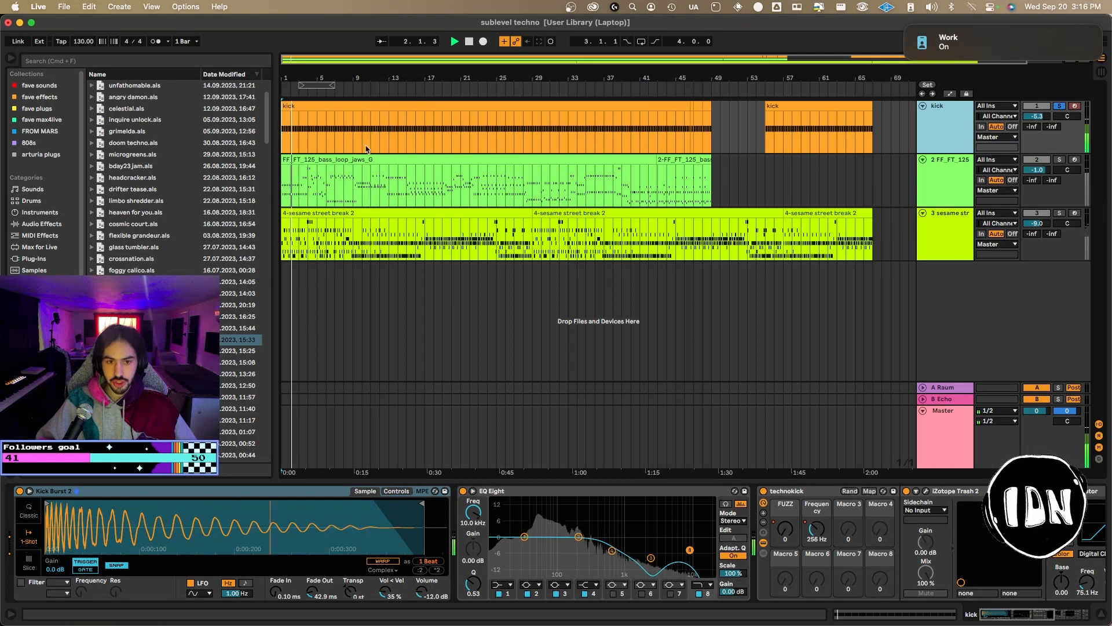
left_click(318, 128)
key("space")
key("space")
left_click(372, 128)
key("space")
key("space")
left_click(445, 128)
key("space")
key("space")
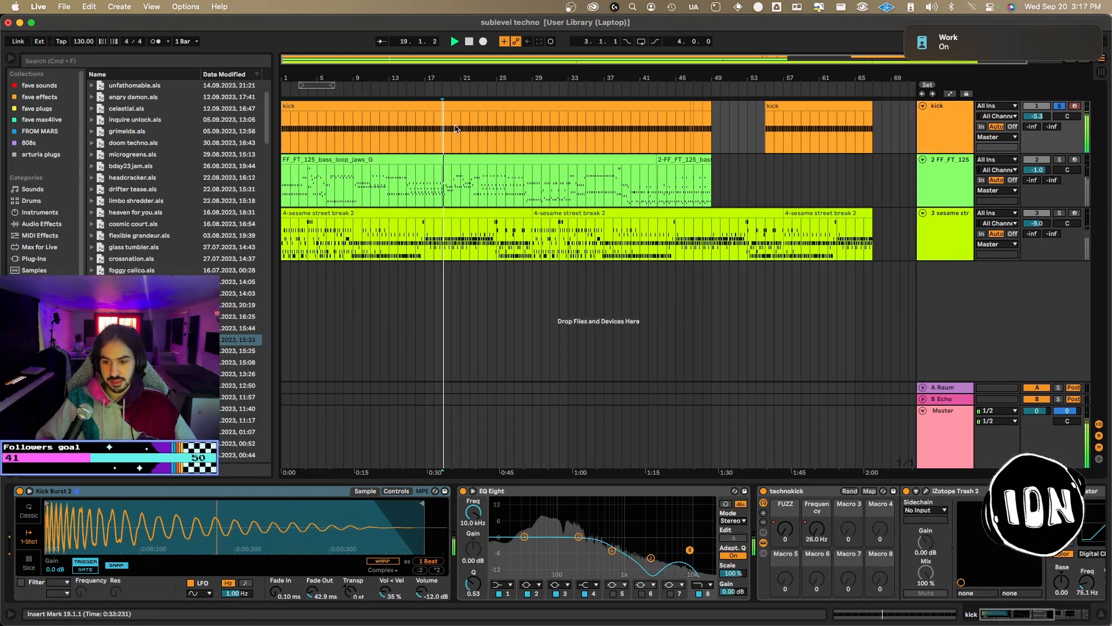
Audition the soloed kick from further points through the middle and final sections, including bars 40 and 66.
left_click(533, 129)
key("space")
key("space")
left_click(588, 129)
key("space")
key("space")
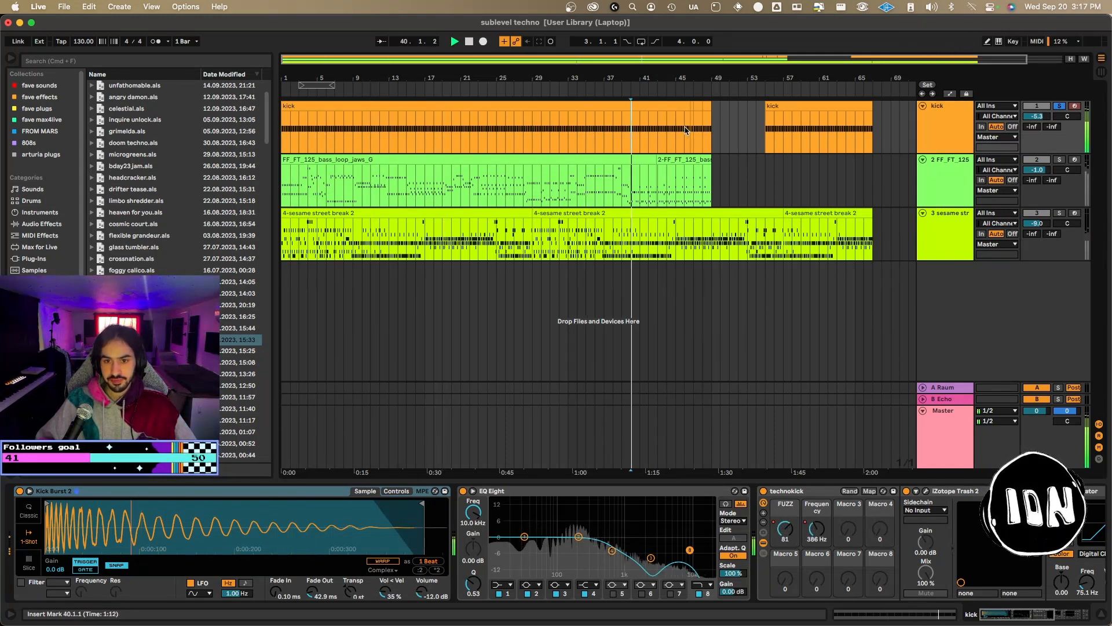
left_click(766, 130)
key("space")
key("space")
left_click(840, 127)
key("space")
key("space")
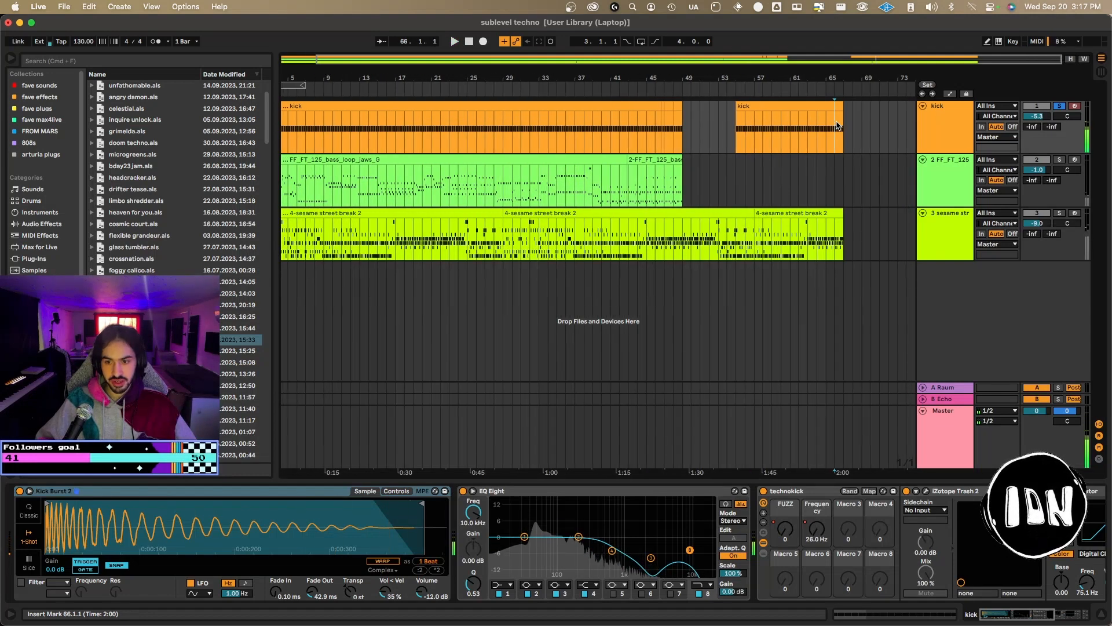
key("space")
scroll(803, 131, "down", 2)
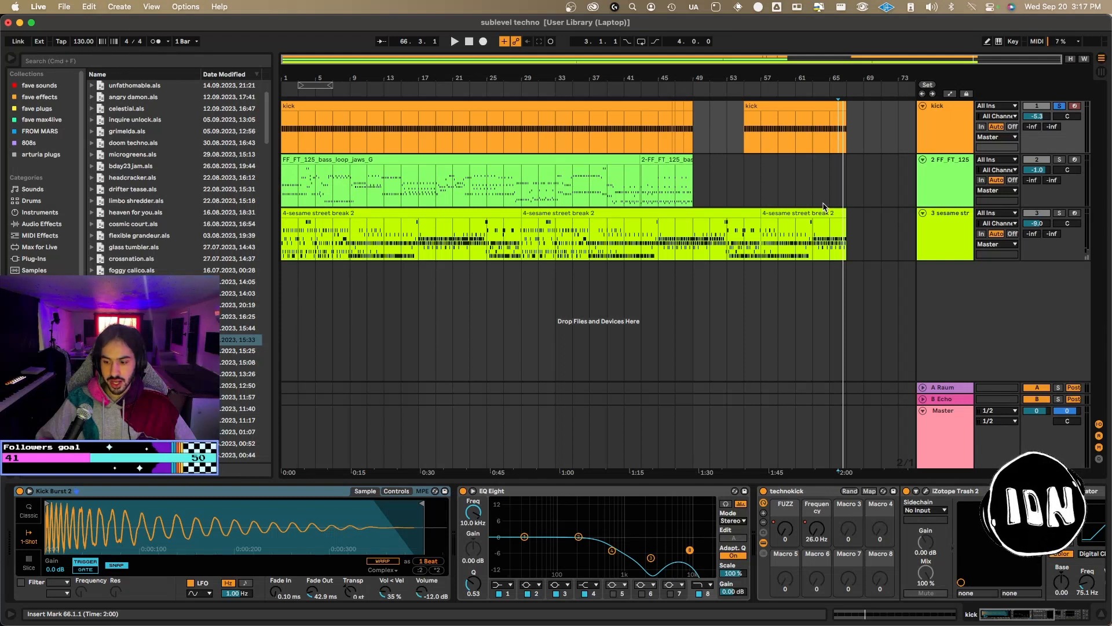
Solo the bass loop track, play it from bar 5 and review its effects chain, placing the insert mark at bar 13.
left_click(311, 181)
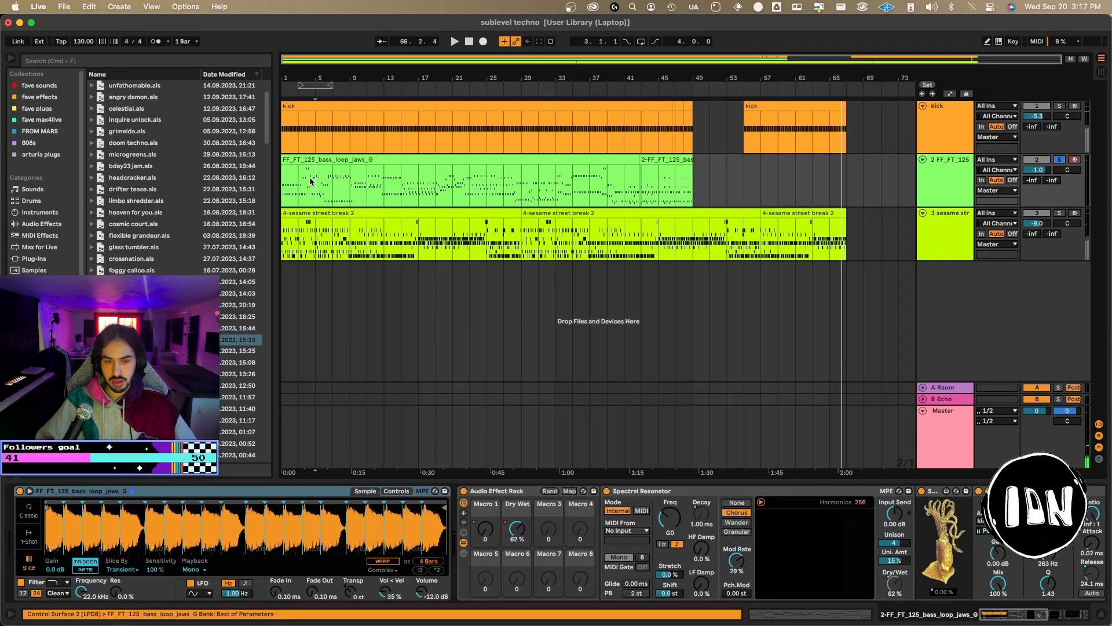
key("space")
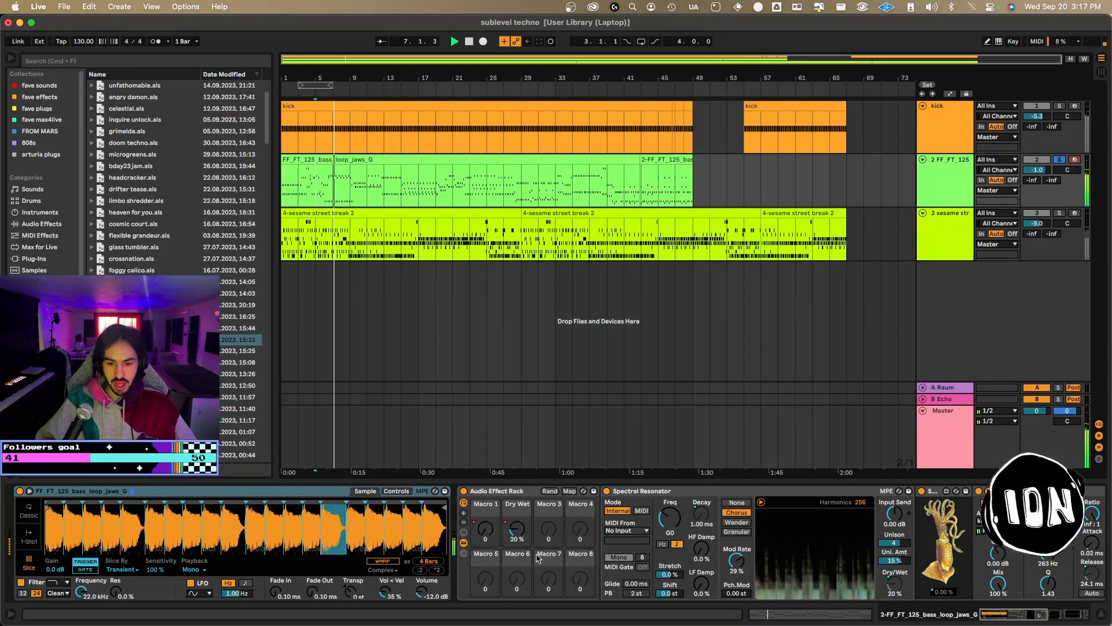
scroll(776, 491, "right", 10)
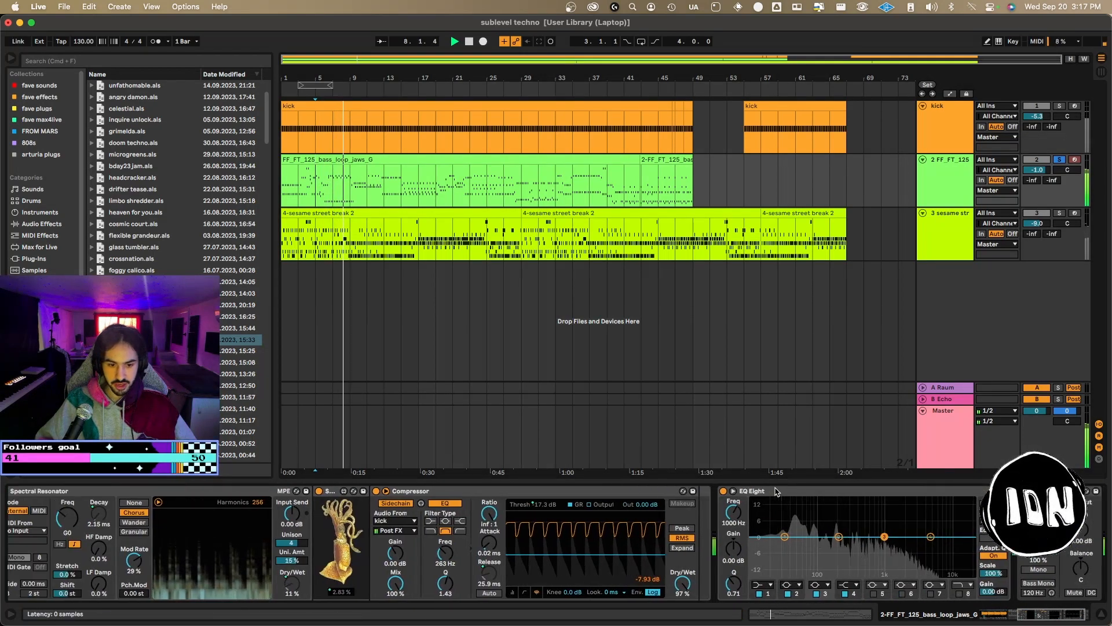
left_click(383, 193)
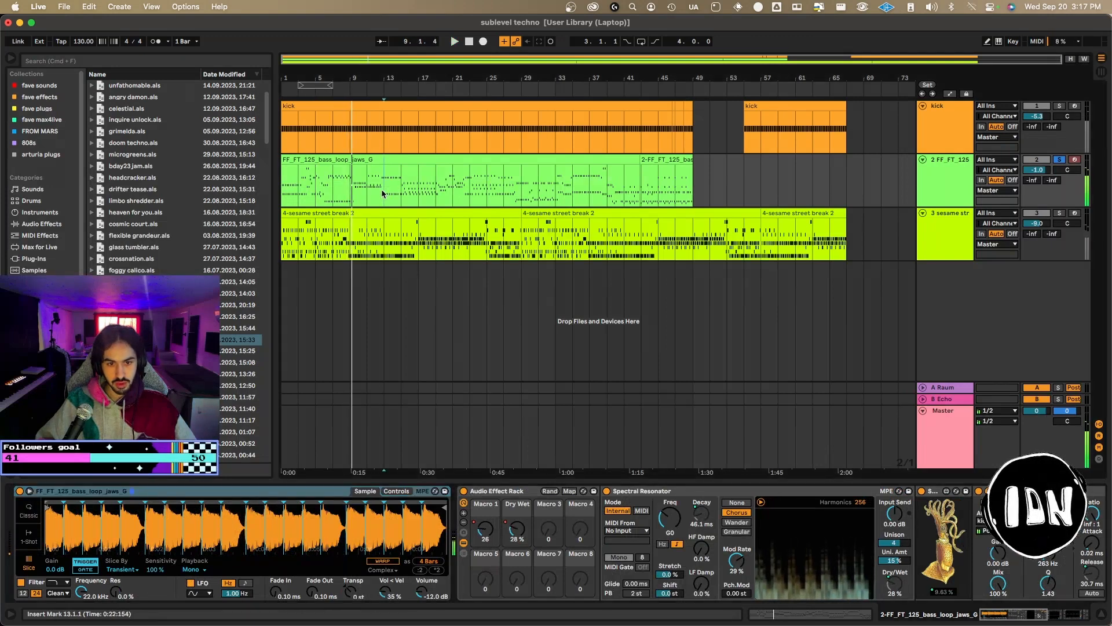
key("space")
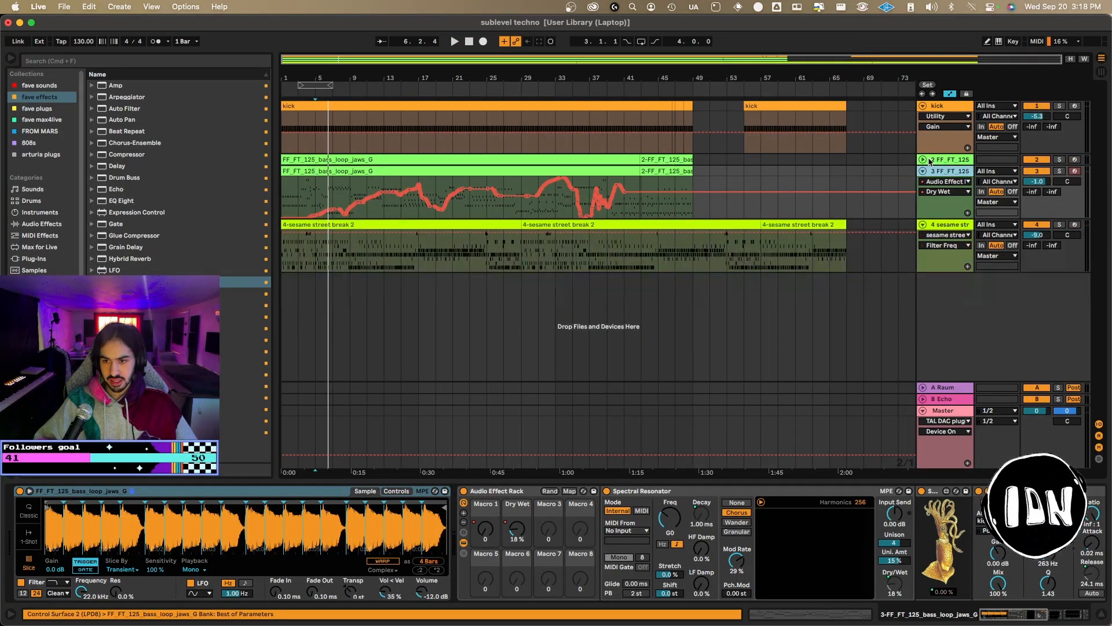
Freeze and flatten the duplicate bass loop track, and extend its first audio clip over the second one to bar 49.
key("Tab")
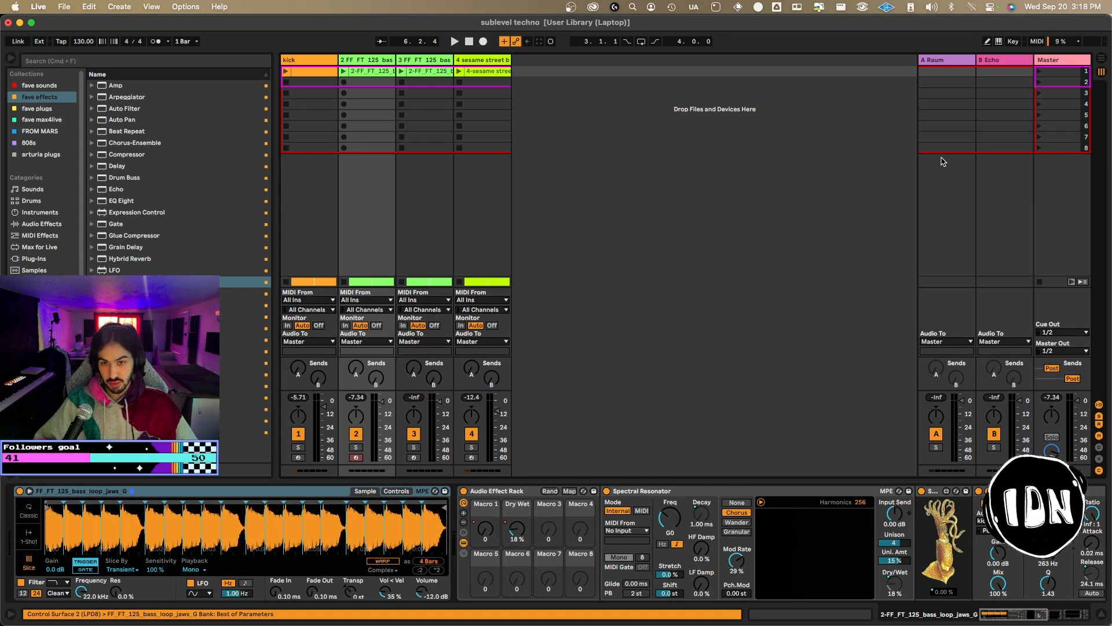
key("Tab")
right_click(945, 177)
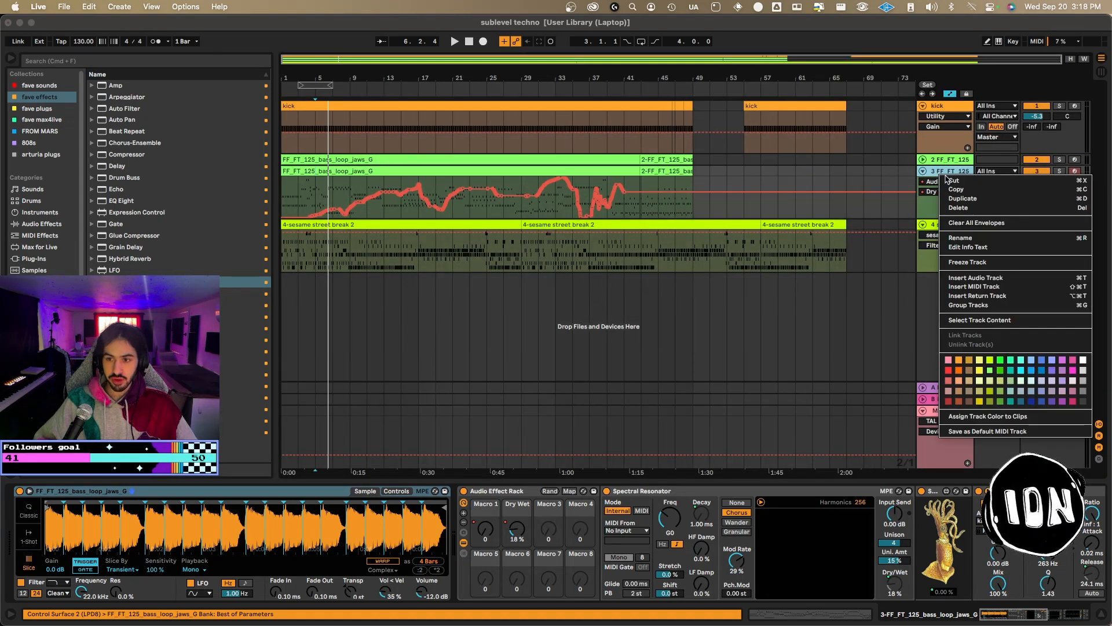
left_click(968, 262)
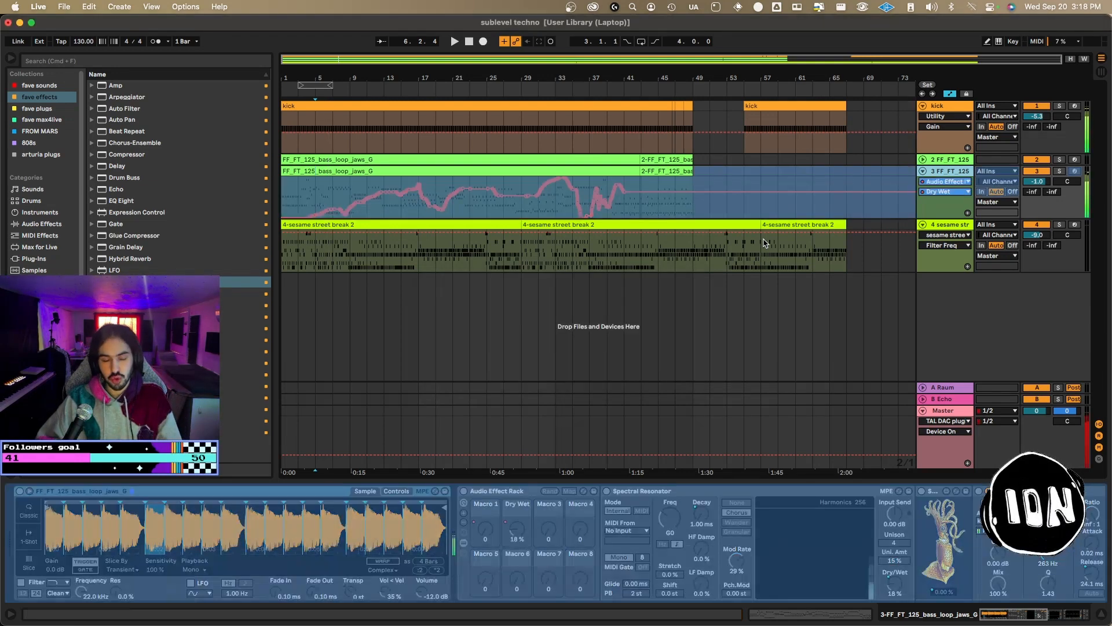
right_click(941, 172)
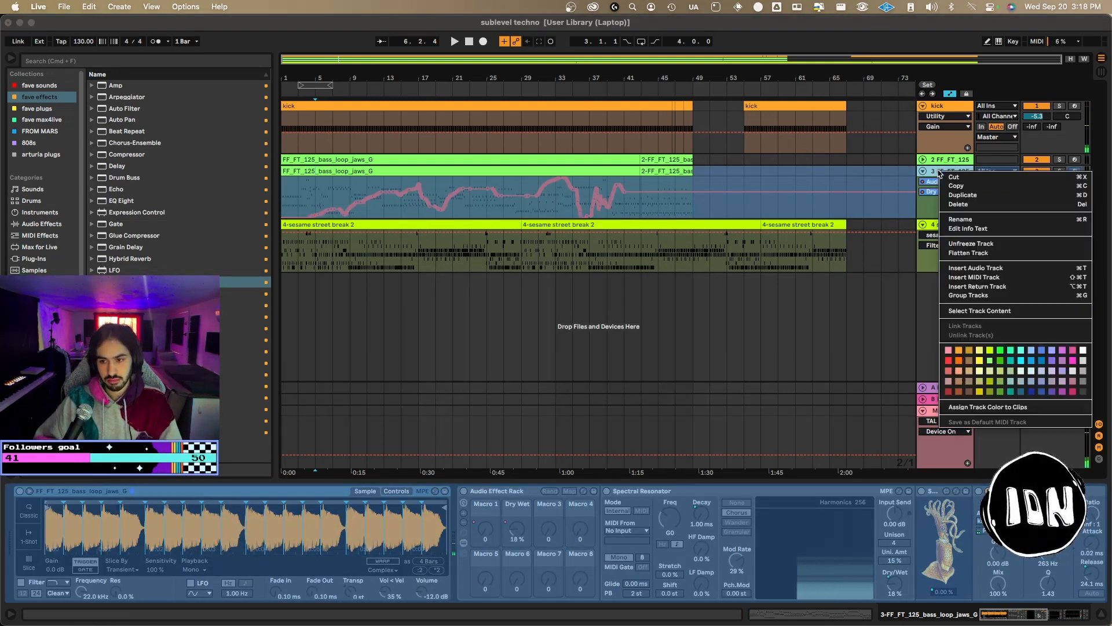
left_click(980, 253)
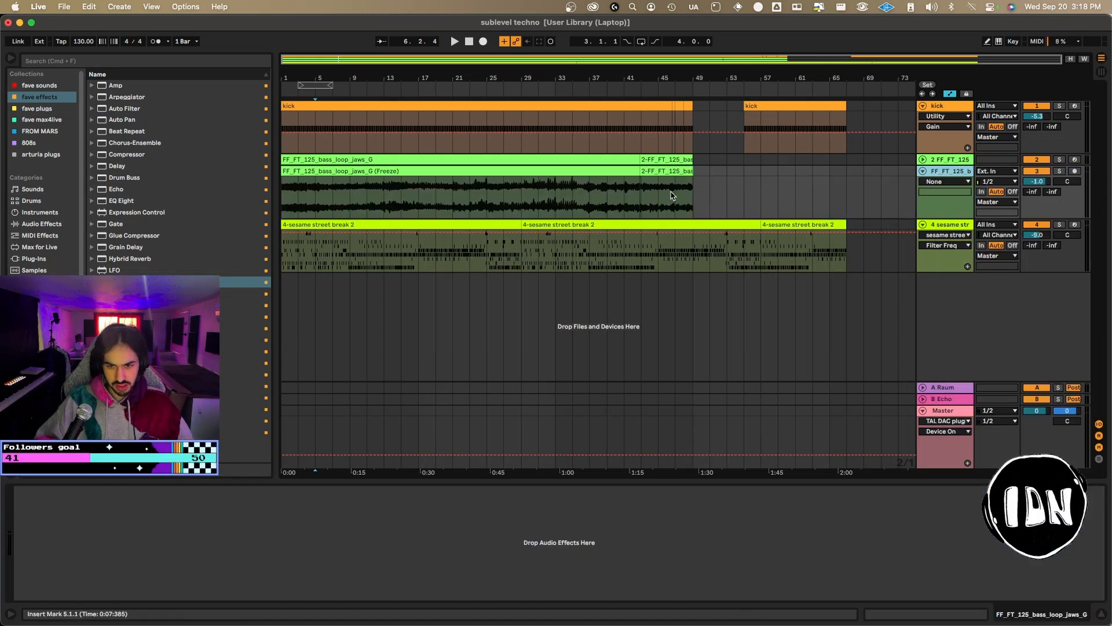
left_click_drag(641, 171, 694, 172)
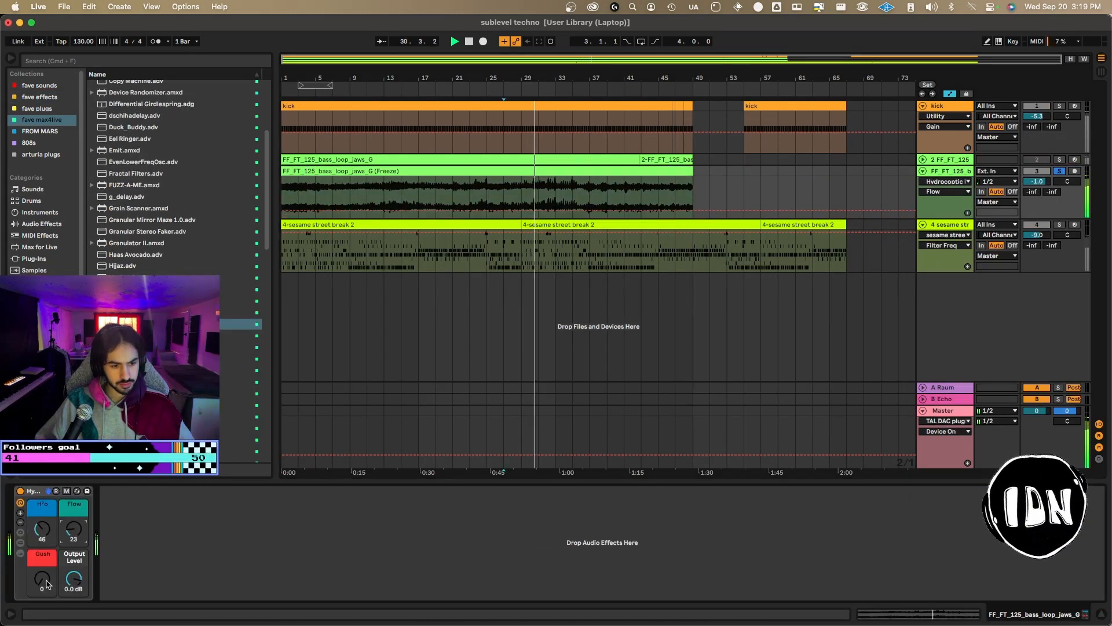
Raise the Gush macro of the Hydrocoptic Marzel Vein rack to 101 during playback, and stop playback.
left_click_drag(48, 584, 48, 556)
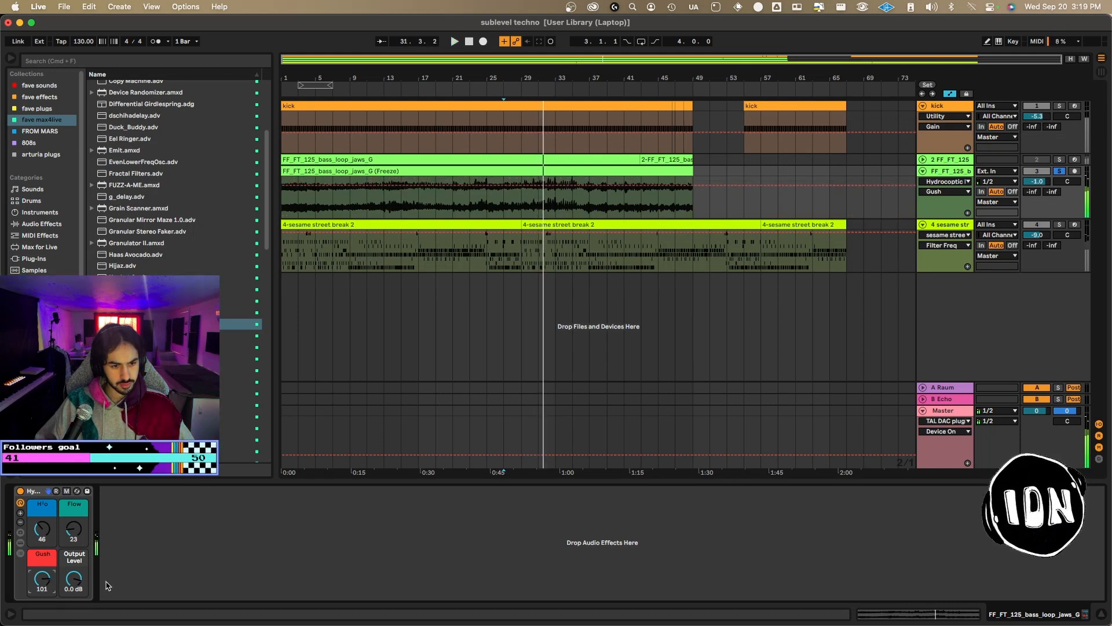
key("space")
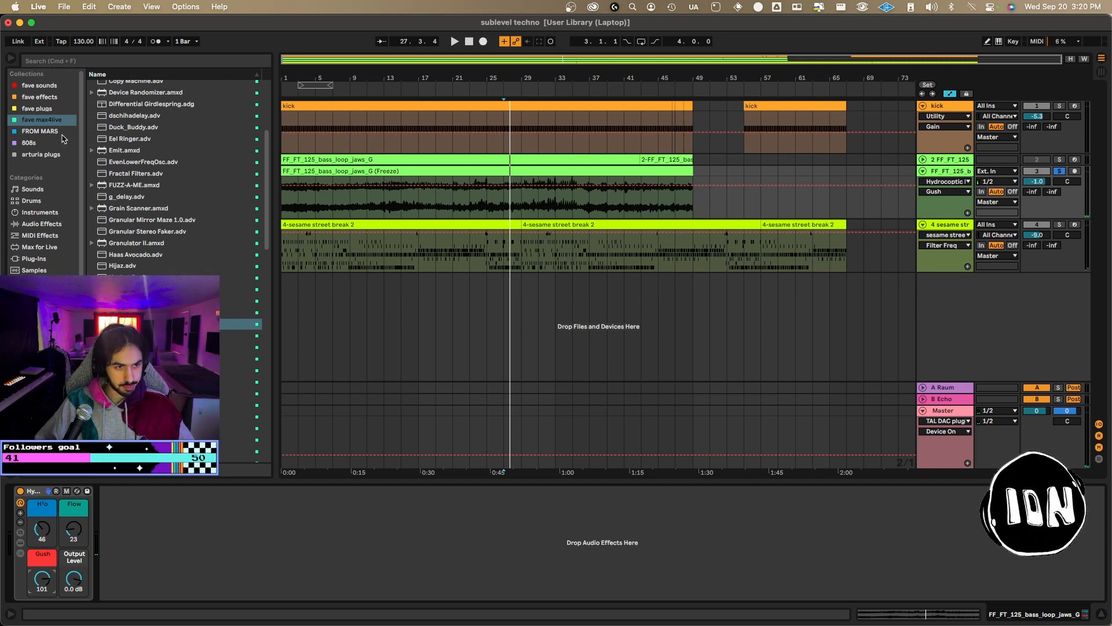
Add the Papendermic Semiboloid Stator rack after the Hydrocoptic rack and raise its Boloid Pan macro during playback.
scroll(174, 153, "down", 15)
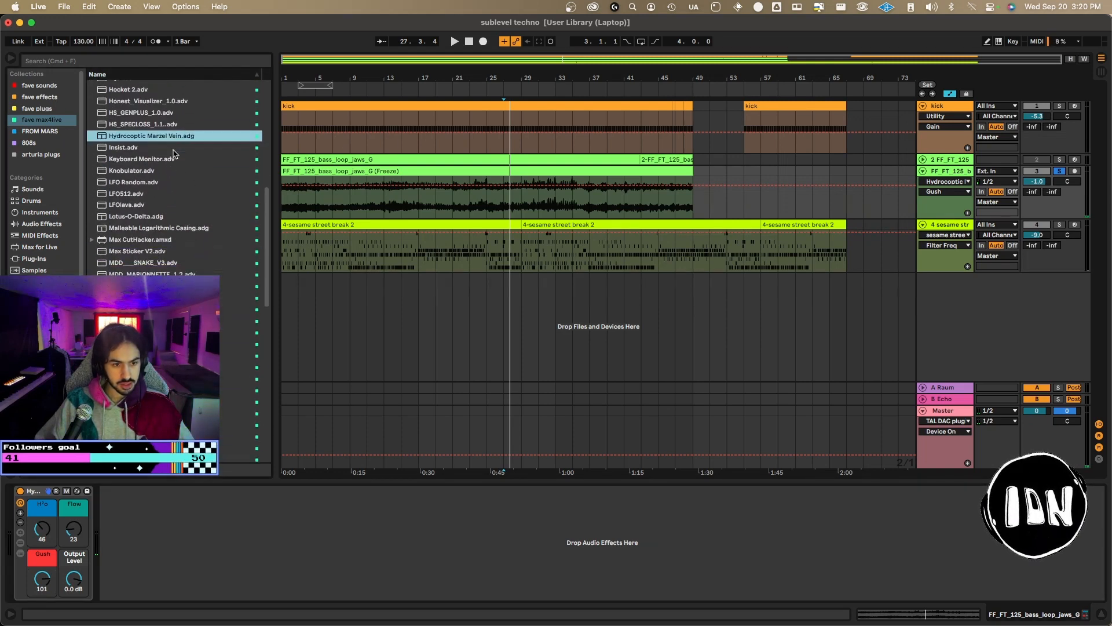
scroll(174, 153, "down", 1)
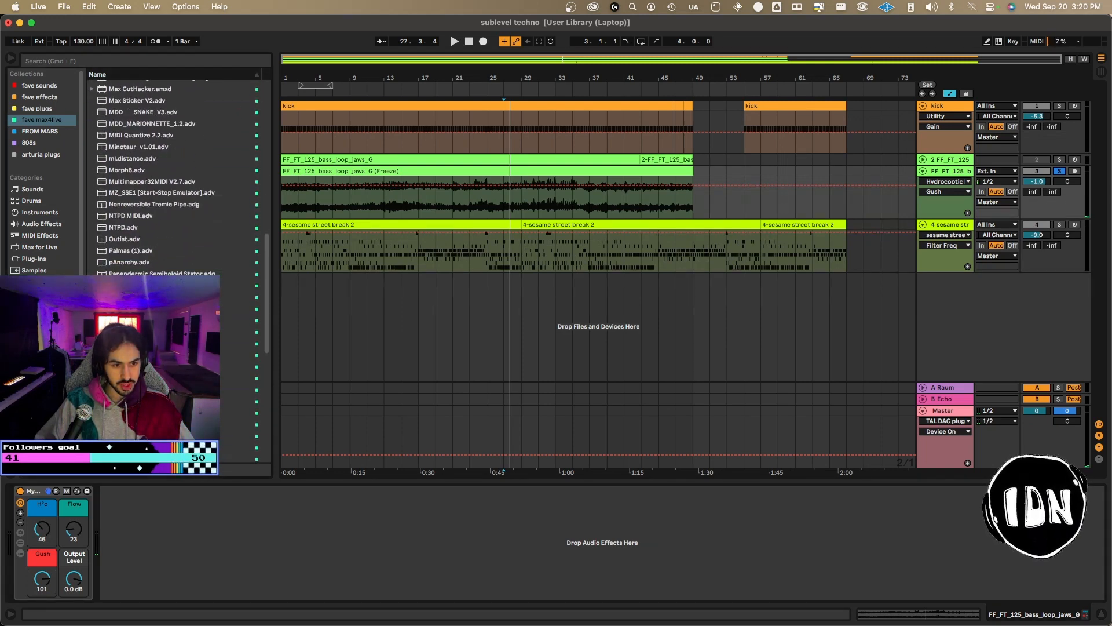
scroll(174, 174, "down", 3)
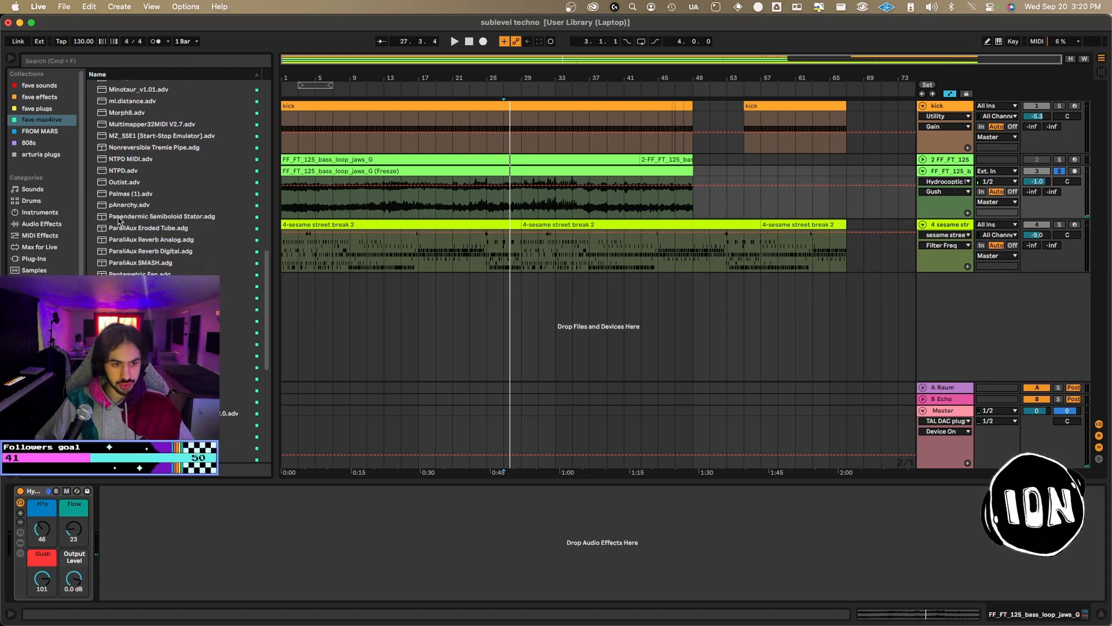
left_click_drag(119, 220, 115, 525)
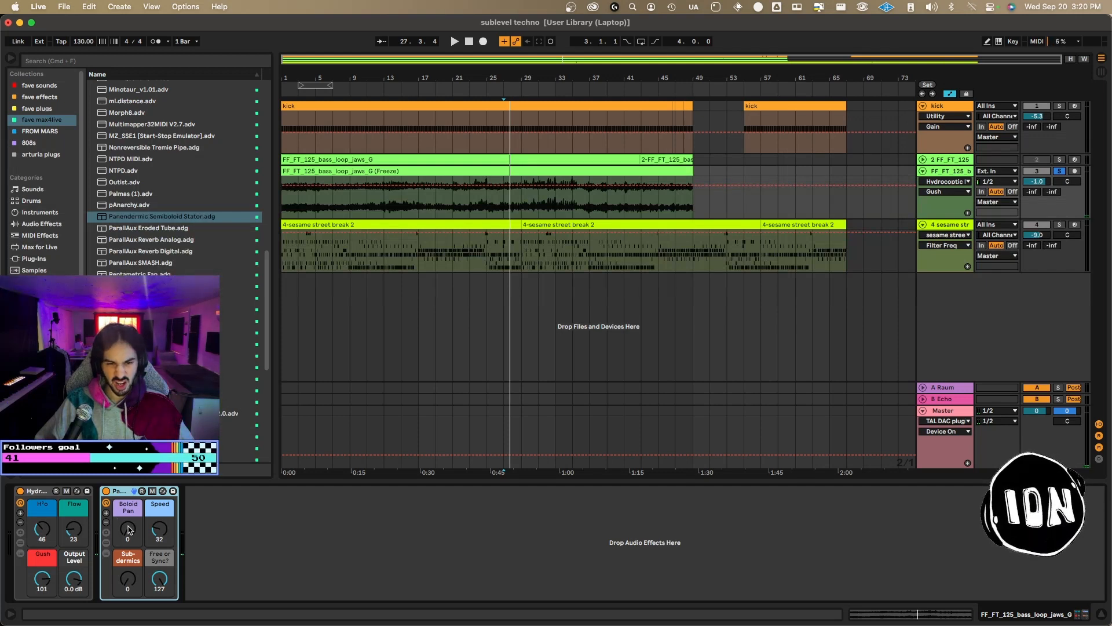
key("space")
left_click_drag(128, 530, 128, 446)
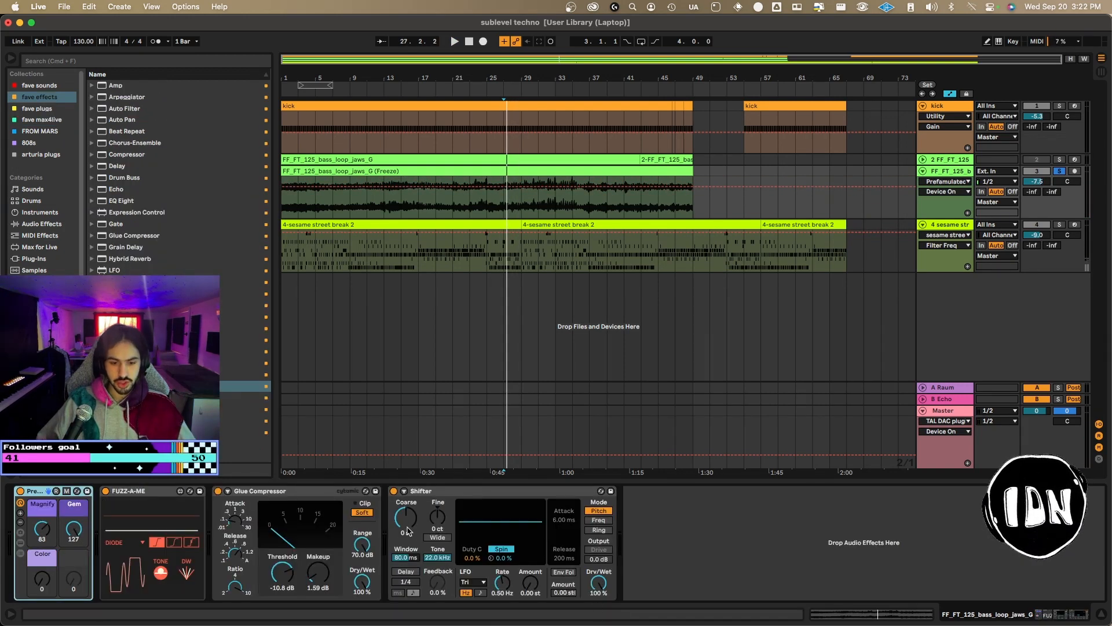
Set the Shifter's coarse pitch to 12 st on the flattened bass track while auditioning it.
key("space")
left_click_drag(408, 531, 408, 492)
key("space")
type("12")
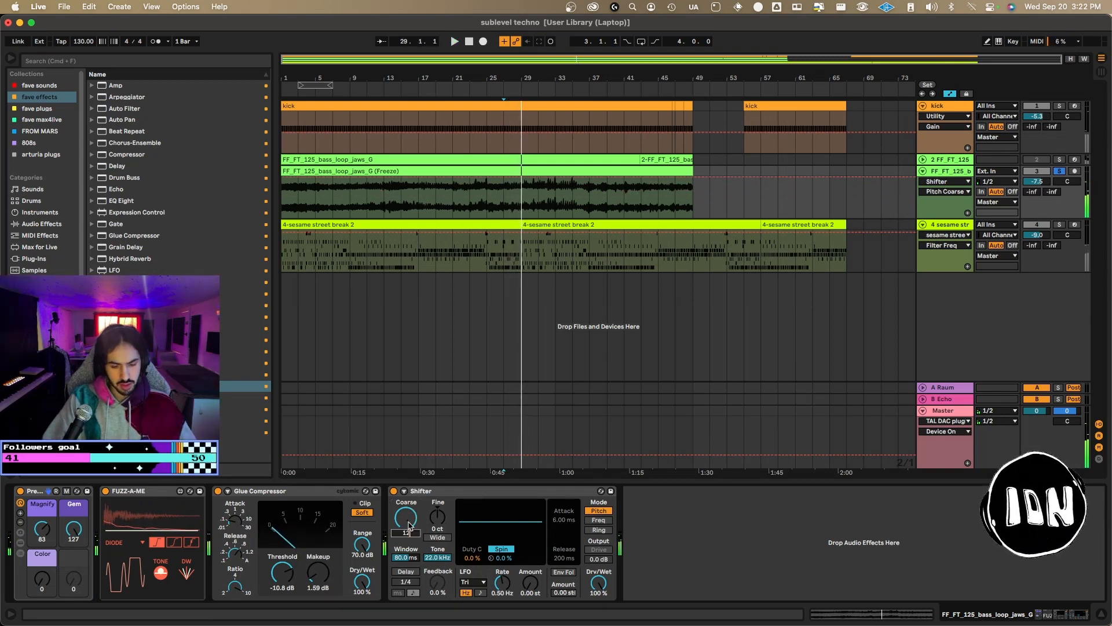
key("Return")
key("space")
Enable Wide on the Shifter and set its spread to 13 ct.
left_click(435, 537)
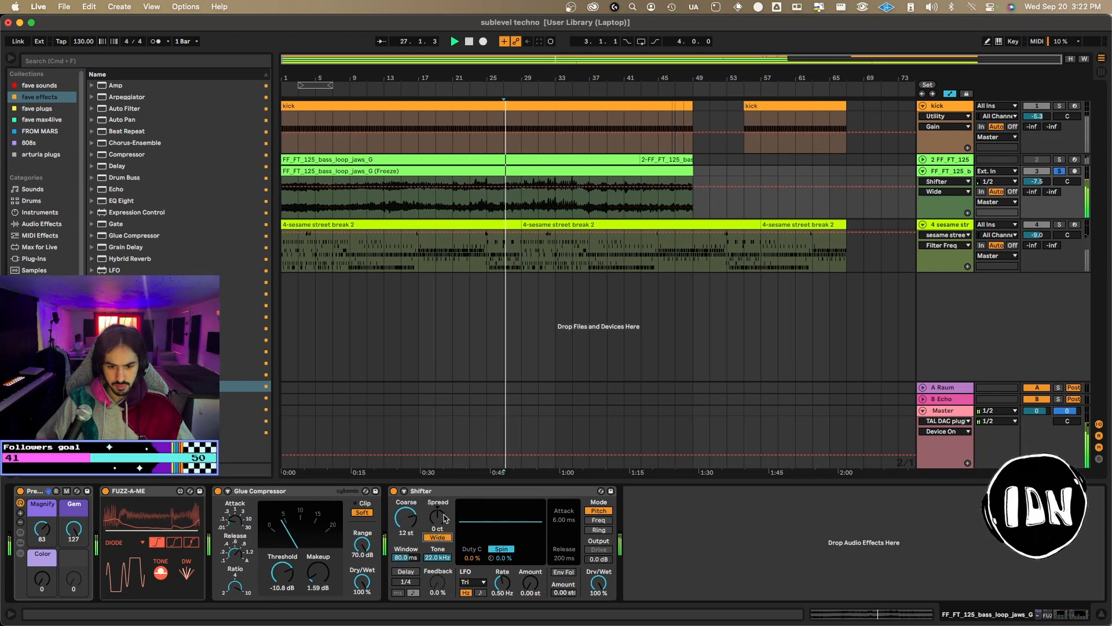
left_click_drag(437, 515, 437, 509)
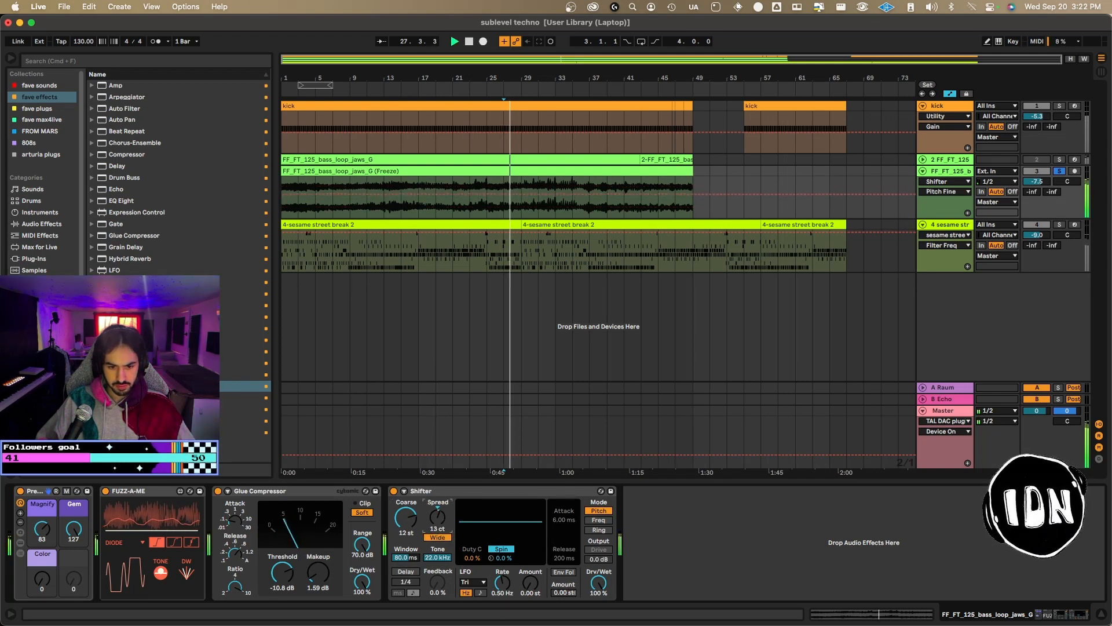
left_click(405, 491)
left_click(405, 490)
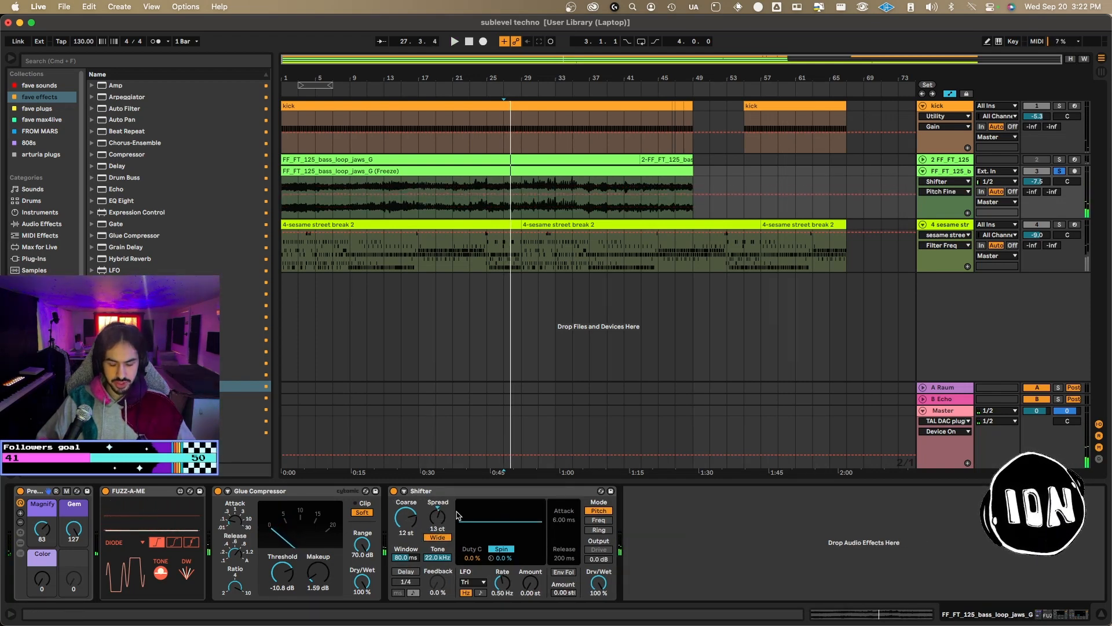
Move the Shifter ahead of the Glue Compressor and set its pitch window to 103 ms while auditioning.
left_click(436, 491)
left_click_drag(436, 492, 224, 497)
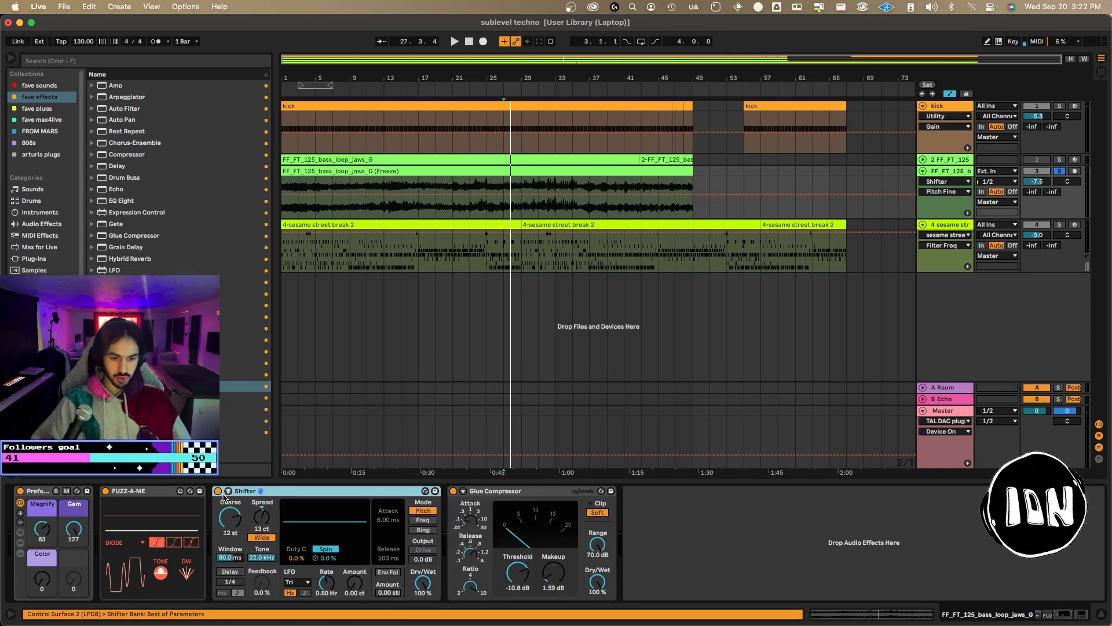
left_click_drag(230, 558, 234, 597)
key("space")
key("space")
key("space")
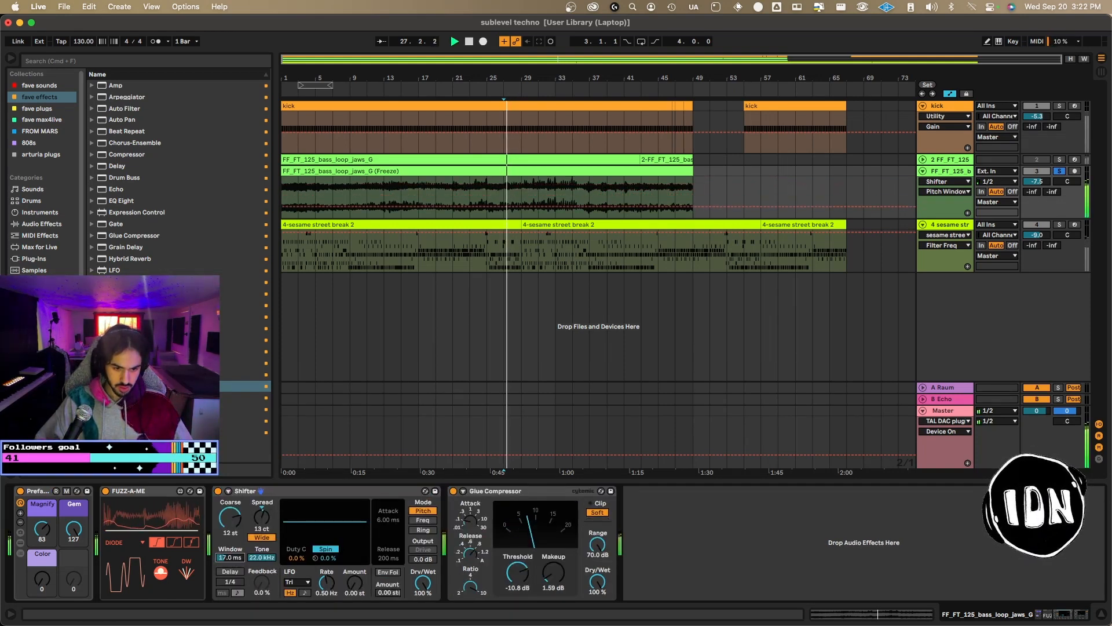
mouse_move(230, 558)
left_mouse_down()
mouse_move(230, 516)
mouse_move(238, 575)
left_mouse_up()
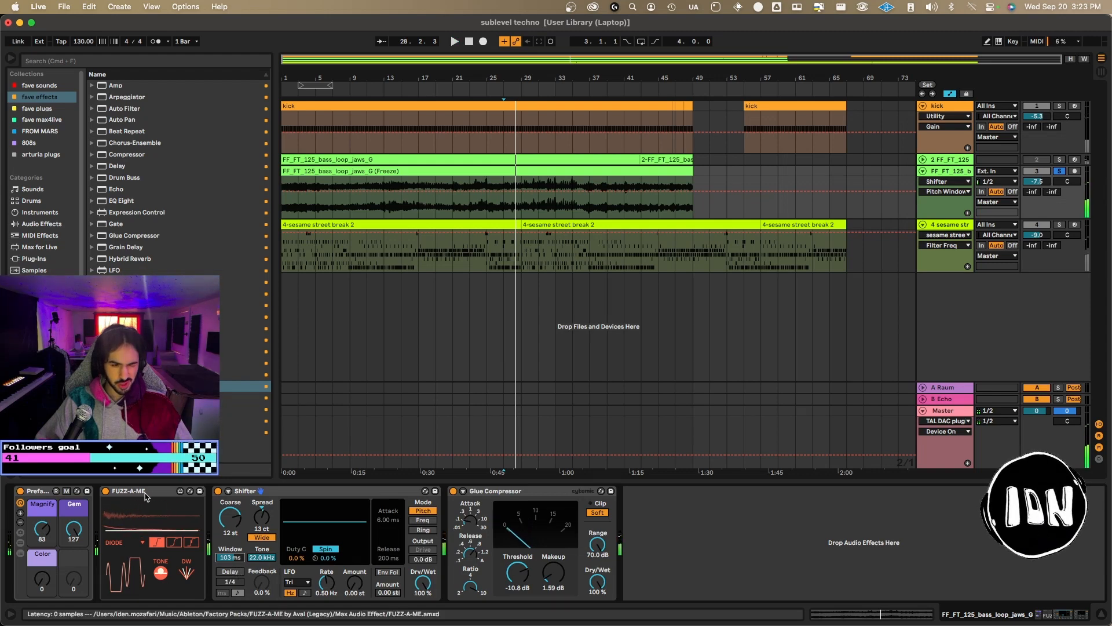
Move FUZZ-A-ME between the Shifter and the Glue Compressor, audition the chain, and enable the Shifter's delay.
left_click_drag(130, 491, 446, 500)
key("space")
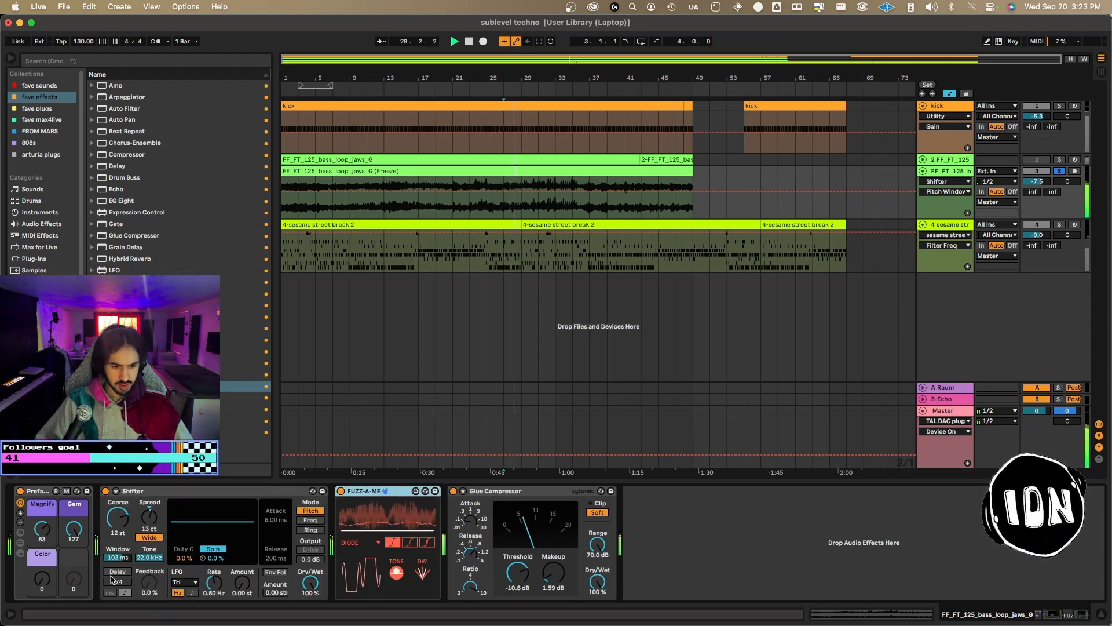
key("space")
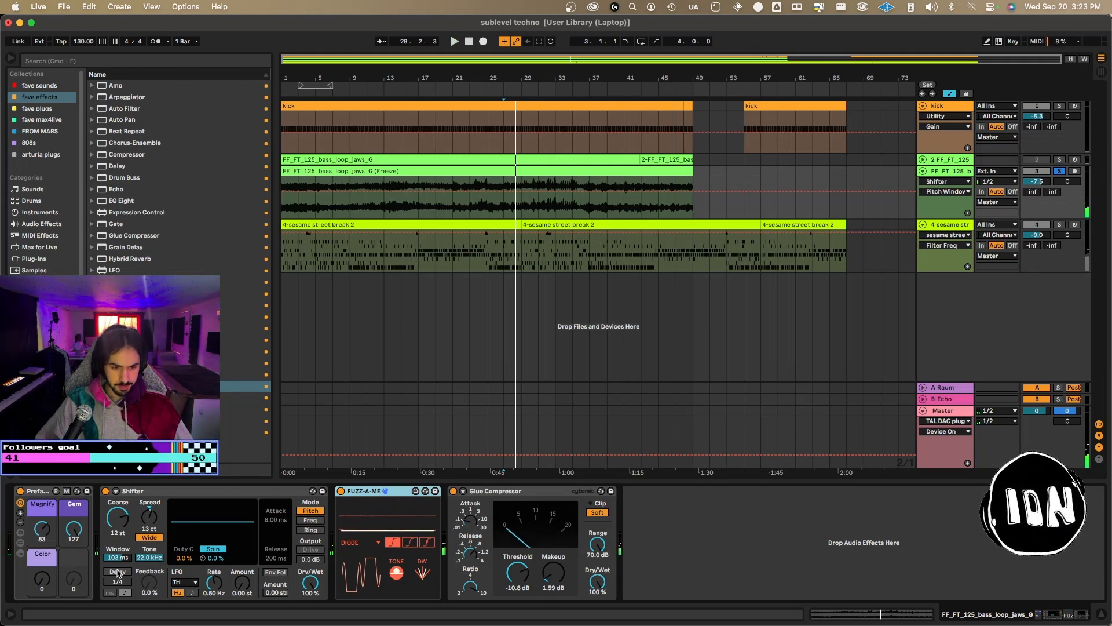
left_click(118, 572)
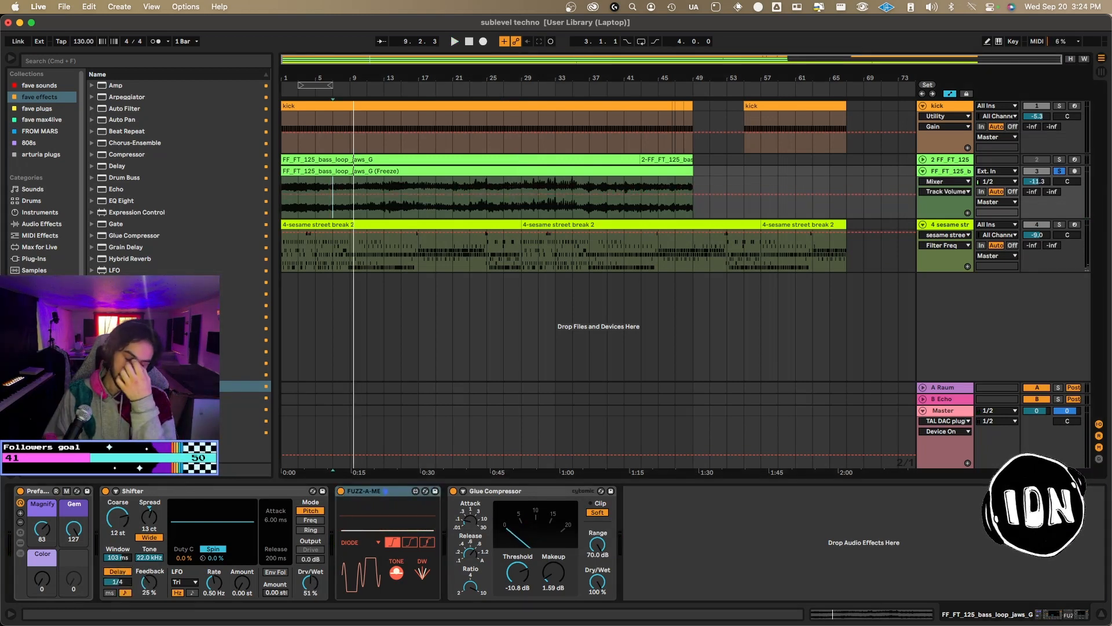
Insert the Supermodal plug-in on the flattened bass track between FUZZ-A-ME and the Glue Compressor.
left_click(45, 109)
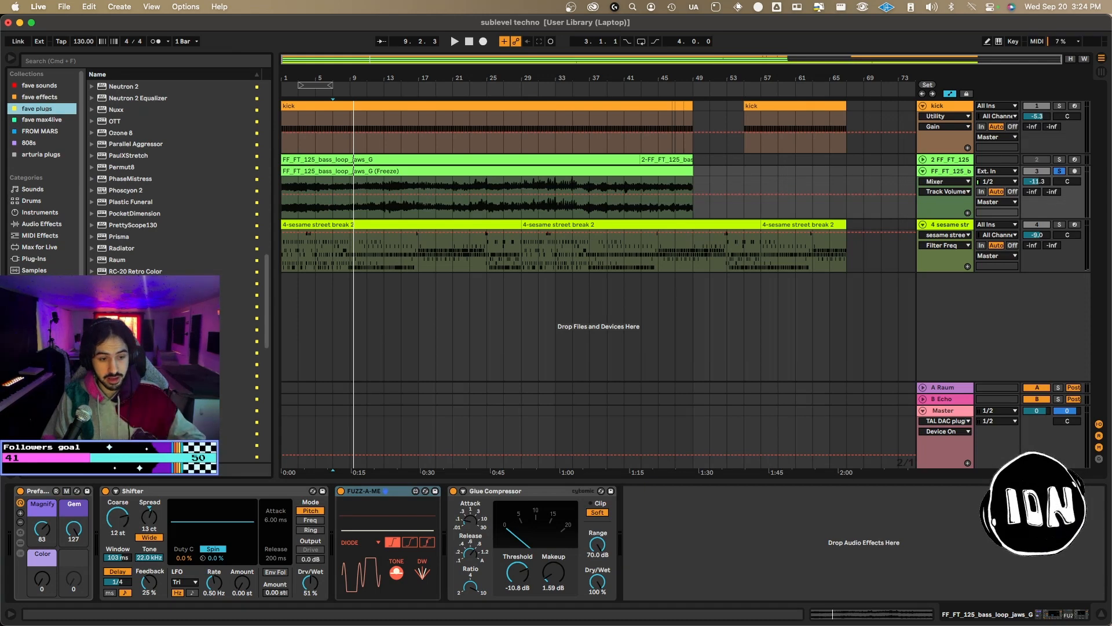
scroll(174, 174, "down", 10)
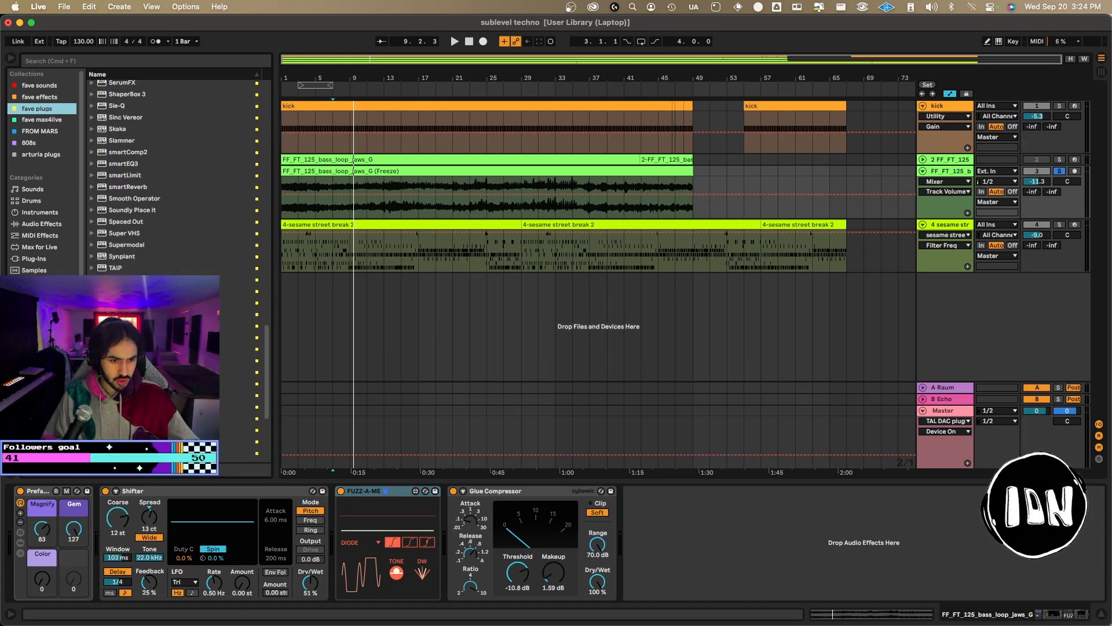
scroll(174, 174, "up", 3)
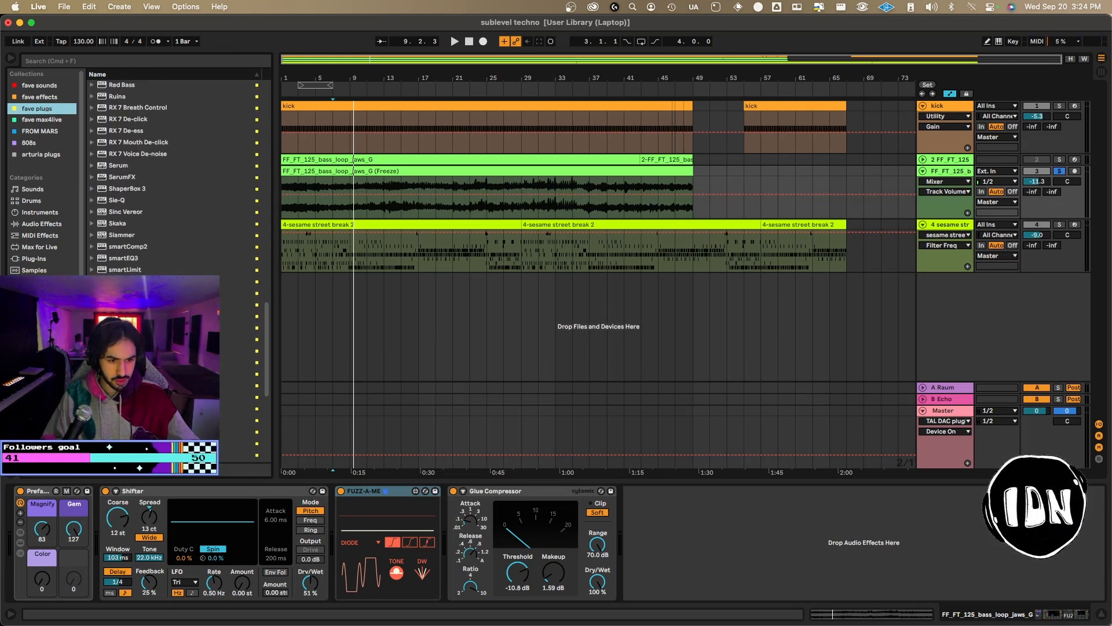
mouse_move(238, 339)
left_mouse_down()
mouse_move(429, 491)
mouse_move(496, 528)
mouse_move(628, 538)
mouse_move(421, 559)
left_mouse_up()
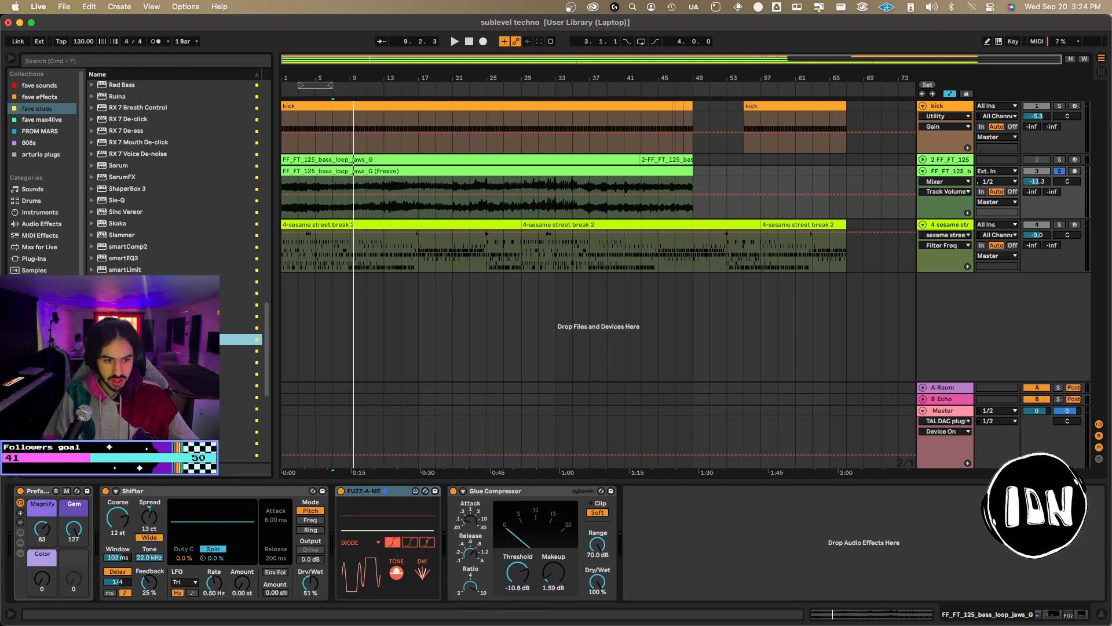
mouse_move(487, 438)
left_mouse_down()
mouse_move(475, 538)
mouse_move(453, 550)
left_mouse_up()
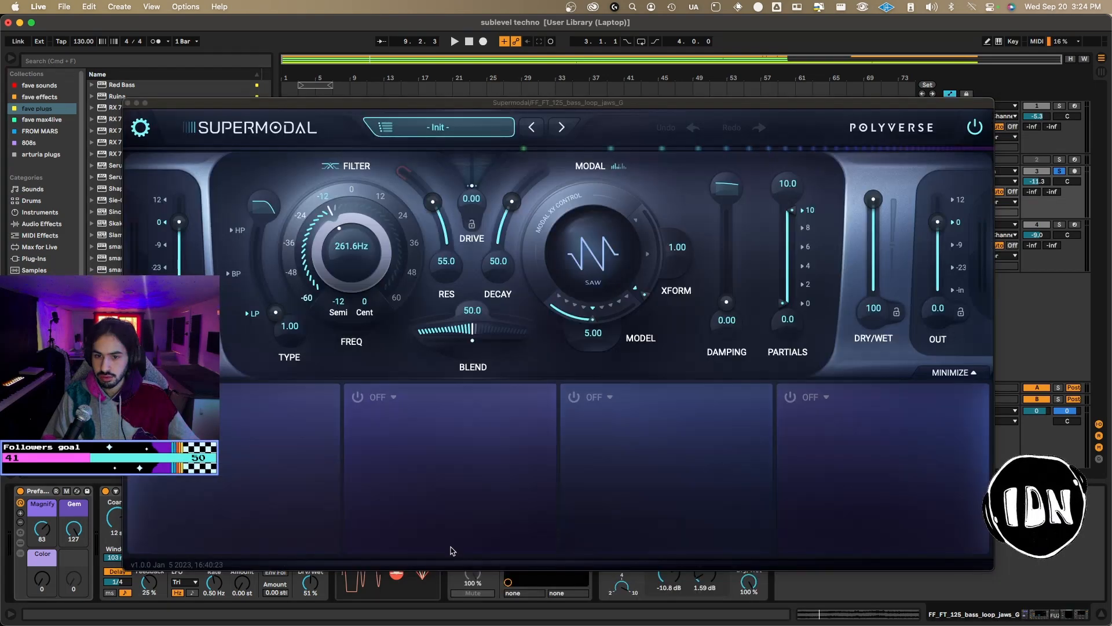
mouse_move(388, 107)
left_mouse_down()
mouse_move(388, 322)
mouse_move(388, 99)
mouse_move(388, 114)
left_mouse_up()
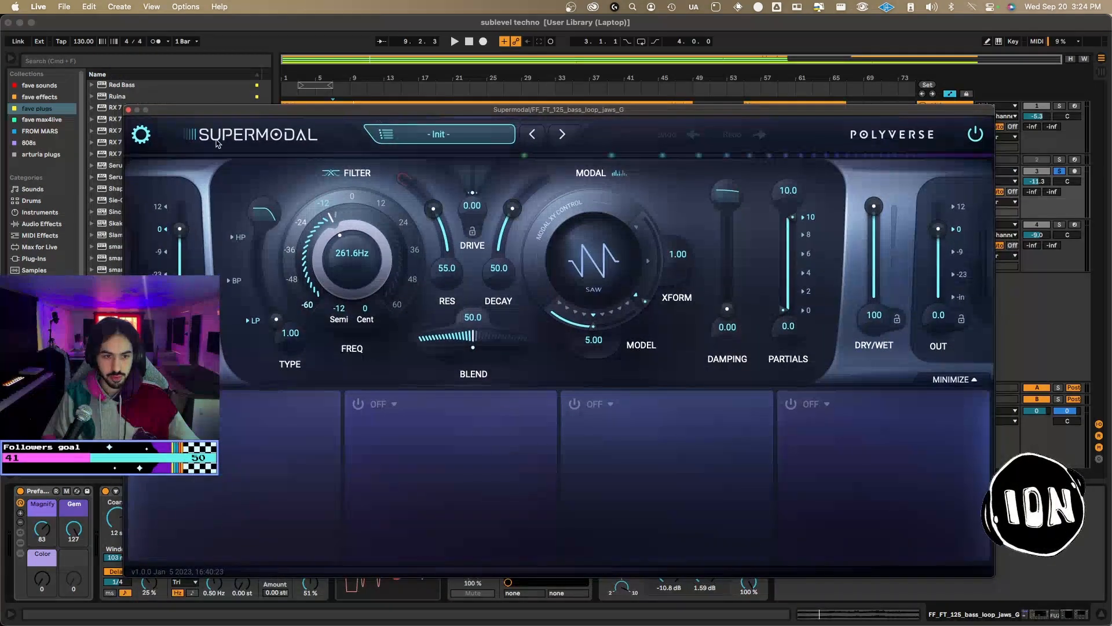
left_click(142, 135)
left_click(247, 291)
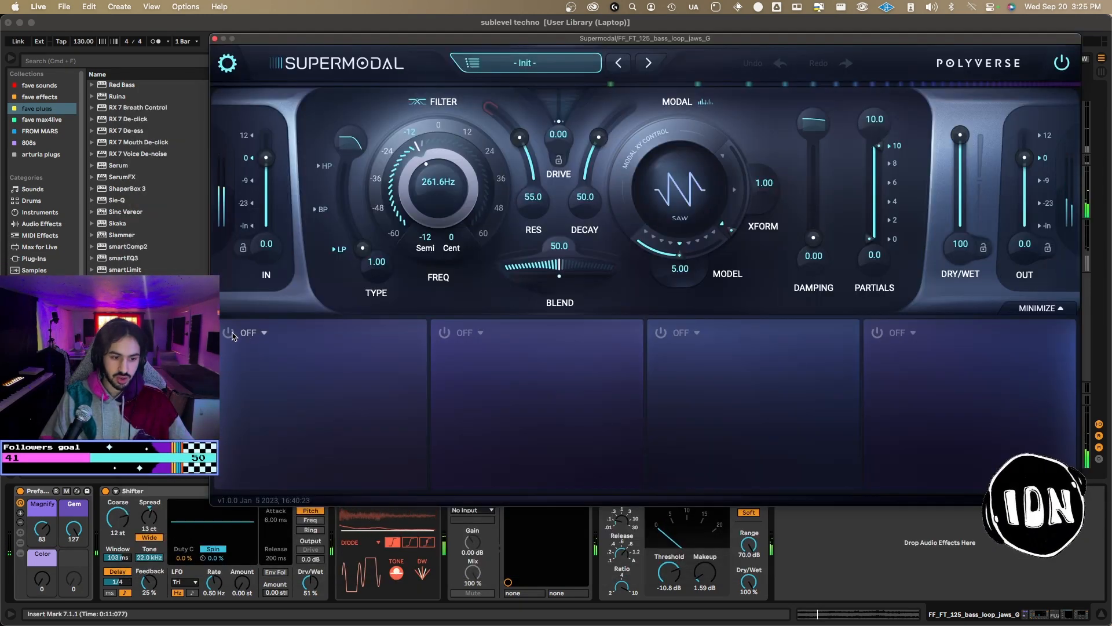
Enable Supermodal's first modulator as an Env. Follower and set its threshold to -3.08 dB.
left_click(230, 333)
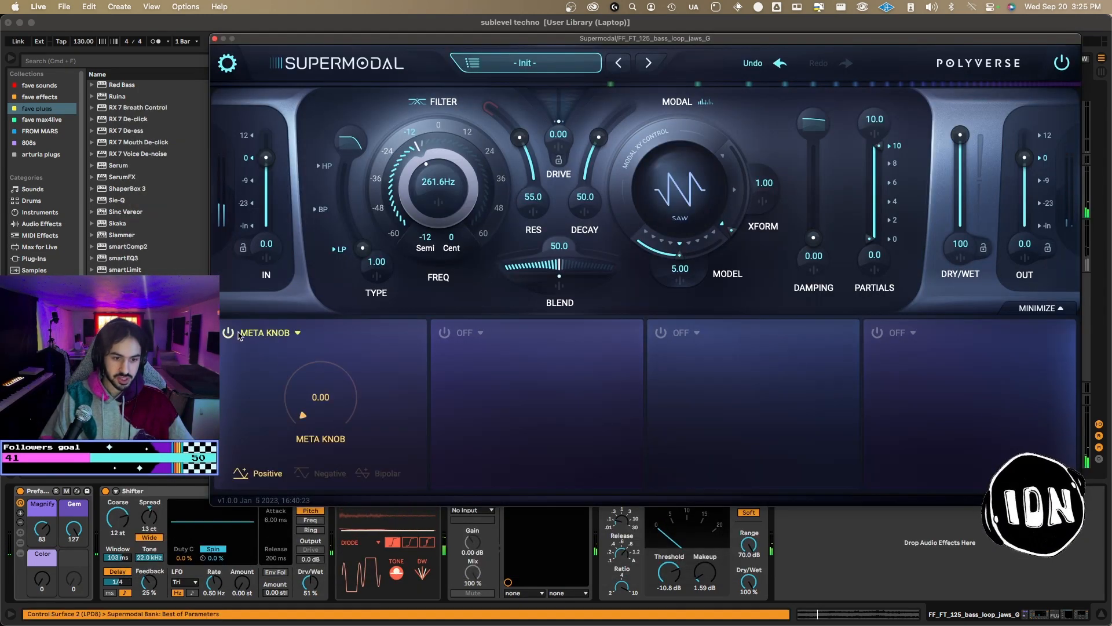
left_click(289, 335)
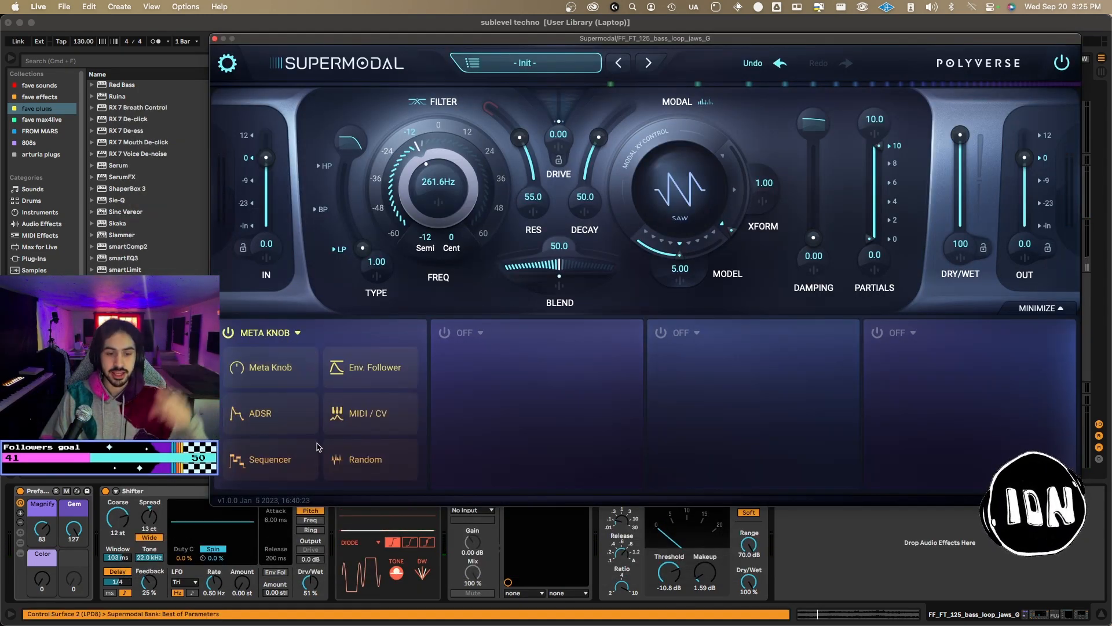
left_click(372, 371)
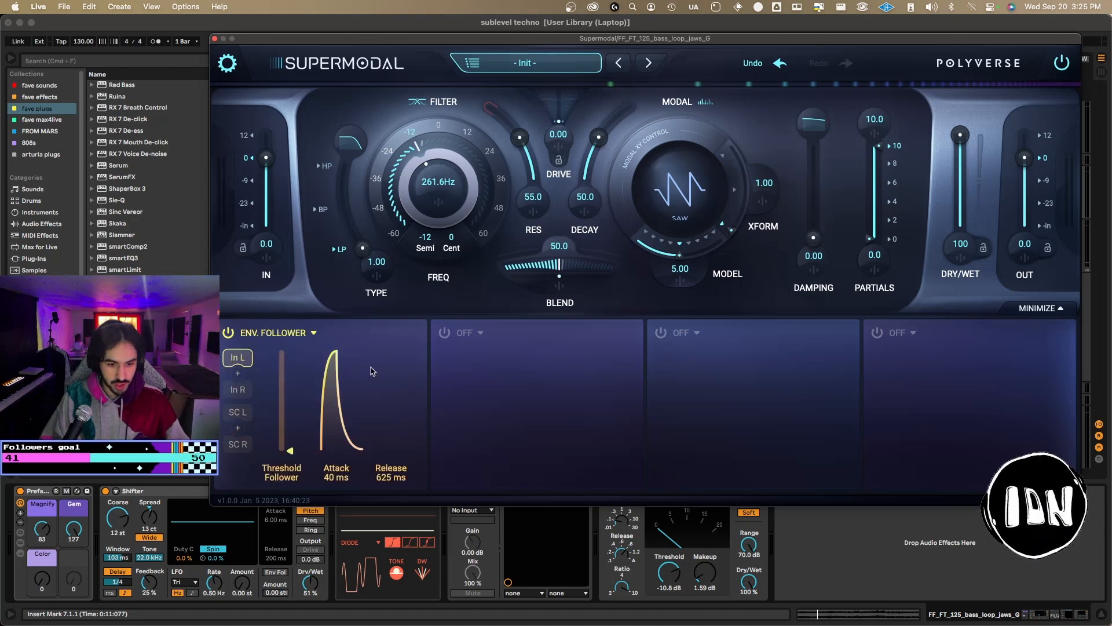
mouse_move(291, 451)
left_mouse_down()
mouse_move(296, 352)
mouse_move(295, 365)
left_mouse_up()
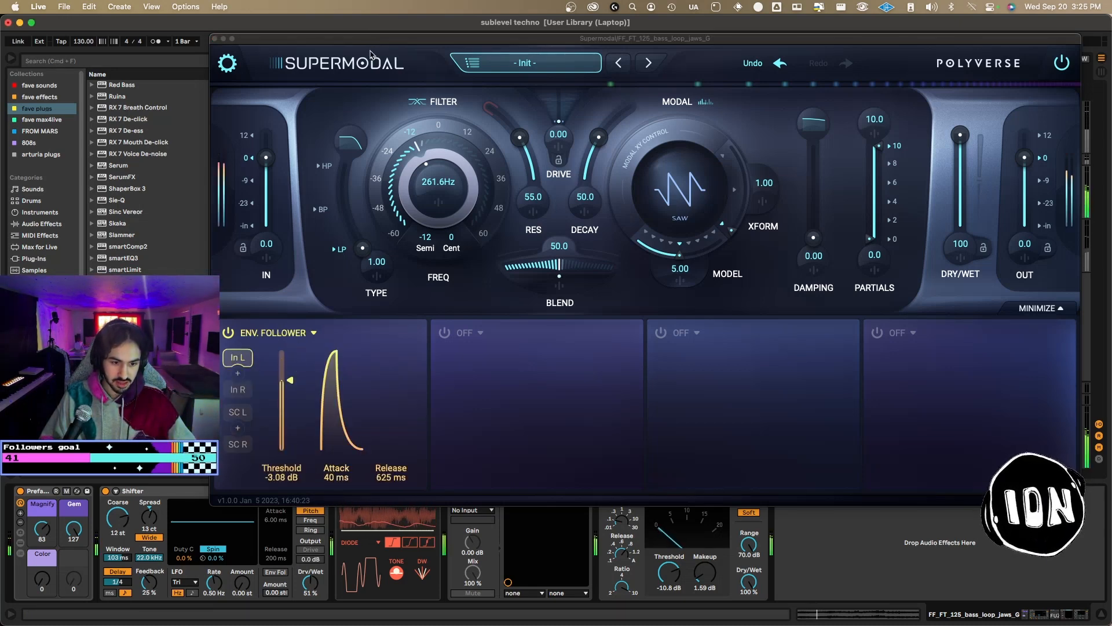
Disable the Shifter's delay and set its dry/wet to 100 % during playback.
mouse_move(311, 605)
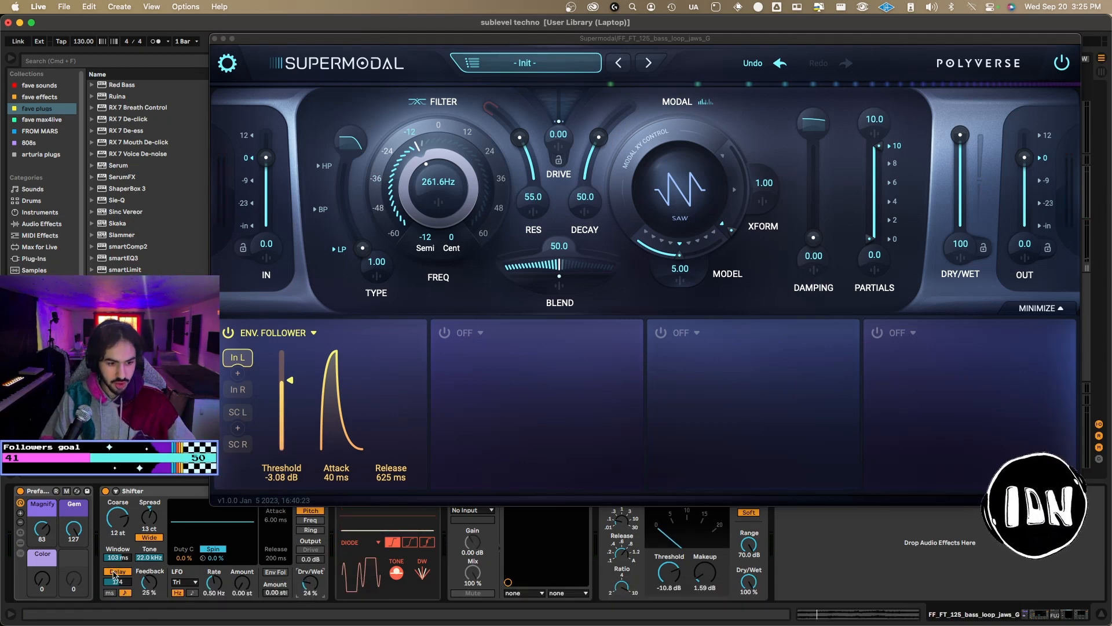
left_click(115, 574)
key("space")
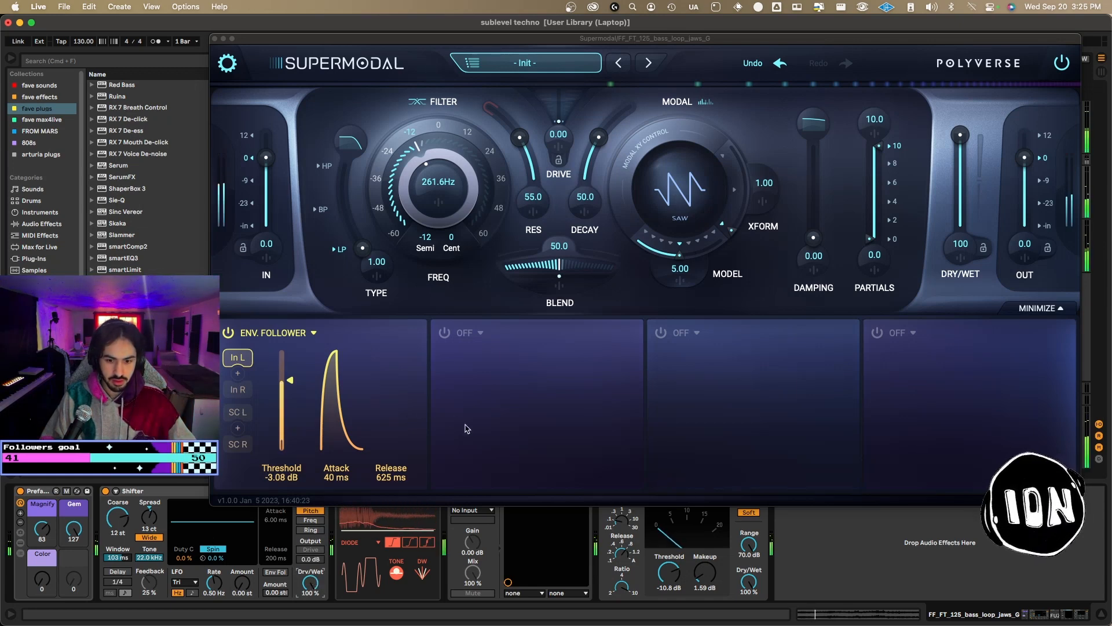
Set the Shifter's spread to -15 ct, bypassing Supermodal while auditioning the change.
left_click(336, 63)
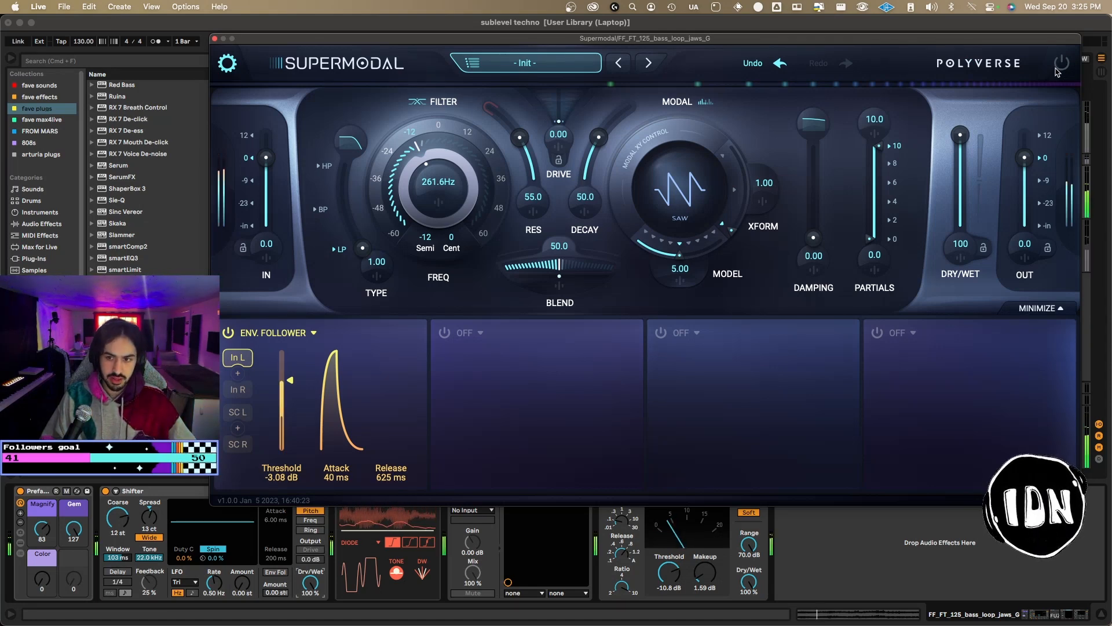
left_click_drag(154, 516, 154, 519)
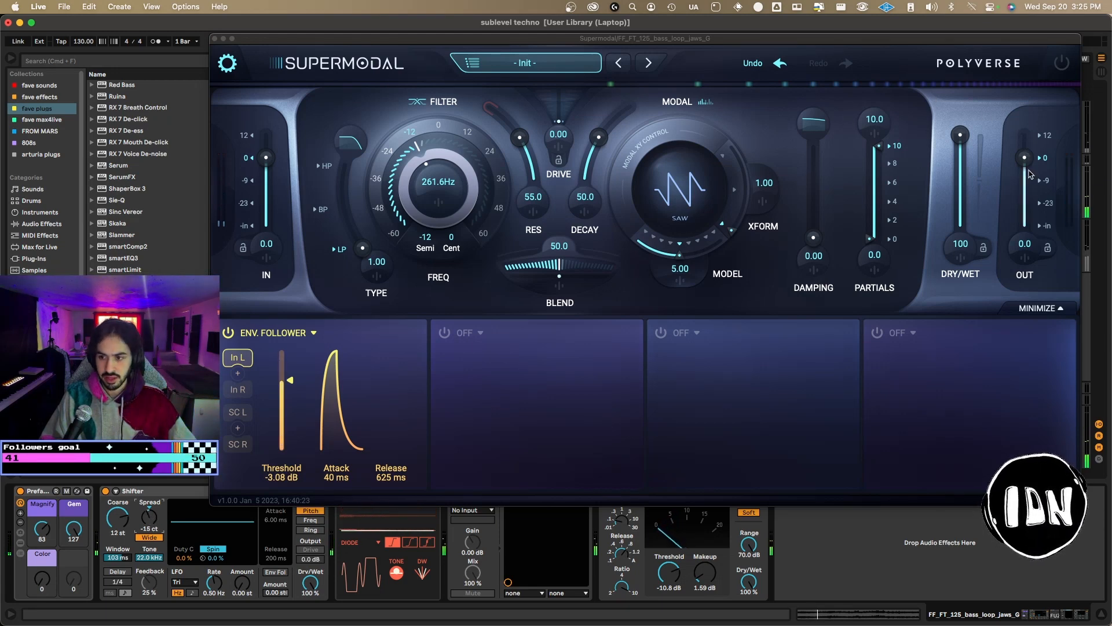
left_click(1026, 160)
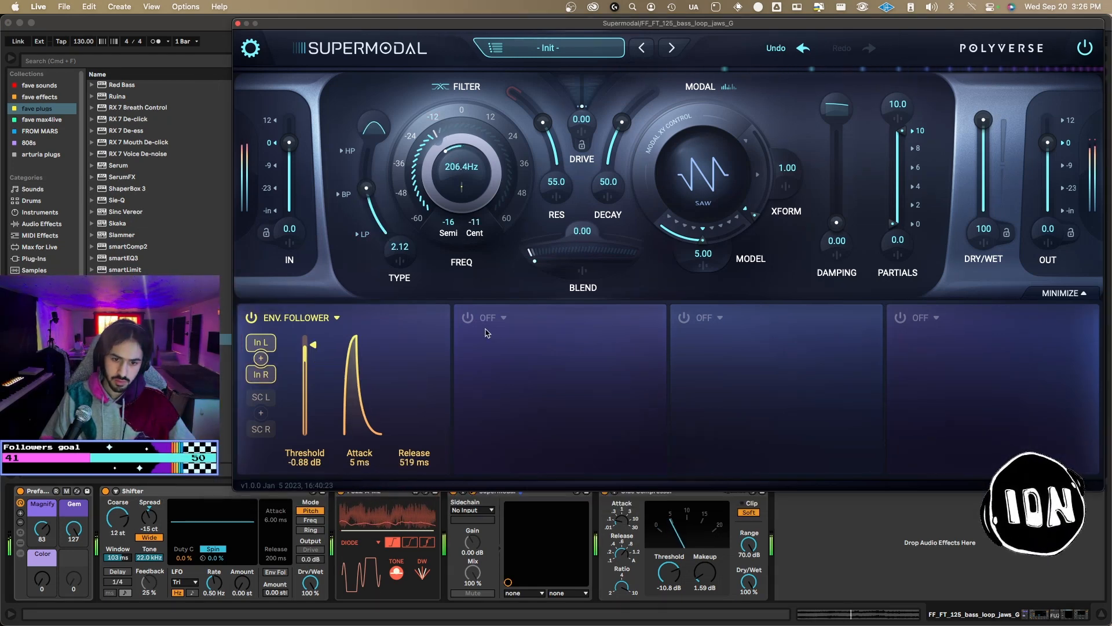
Add a 1/4-rate sequencer with shape A 65 as Supermodal's second modulator and set XFORM to 1.51 and MODEL to 3.01.
left_click(489, 322)
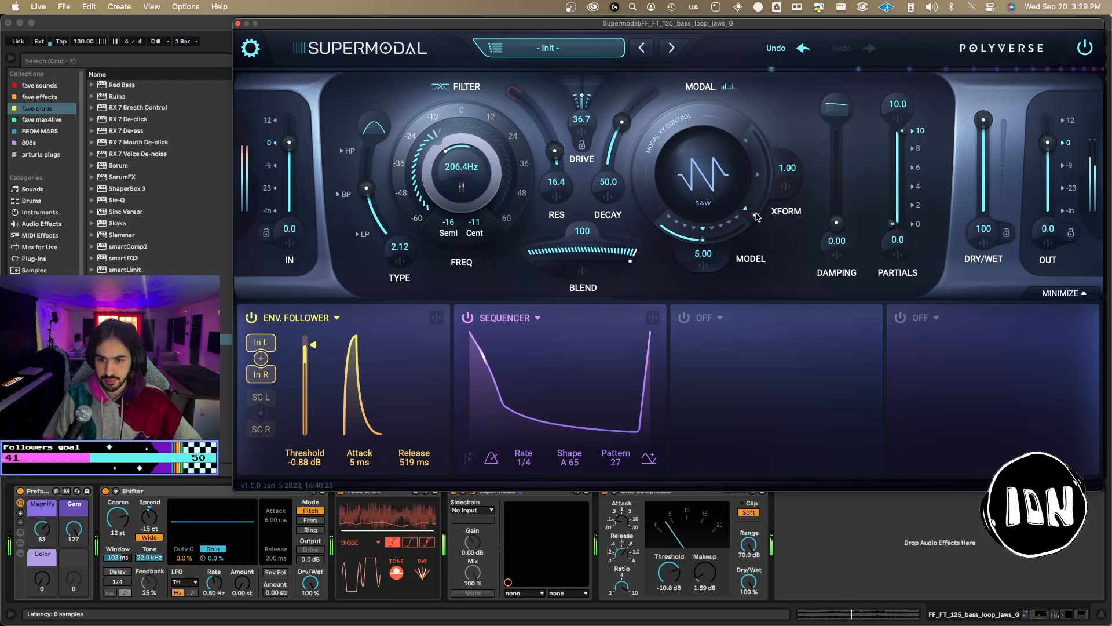
left_click_drag(756, 217, 717, 62)
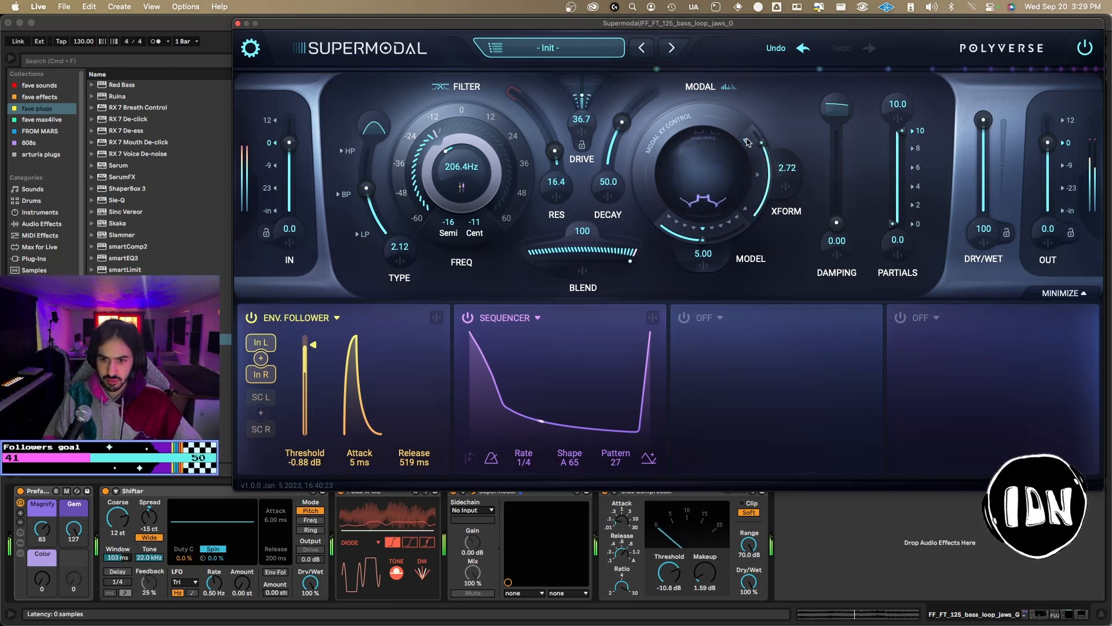
left_click_drag(706, 241, 750, 249)
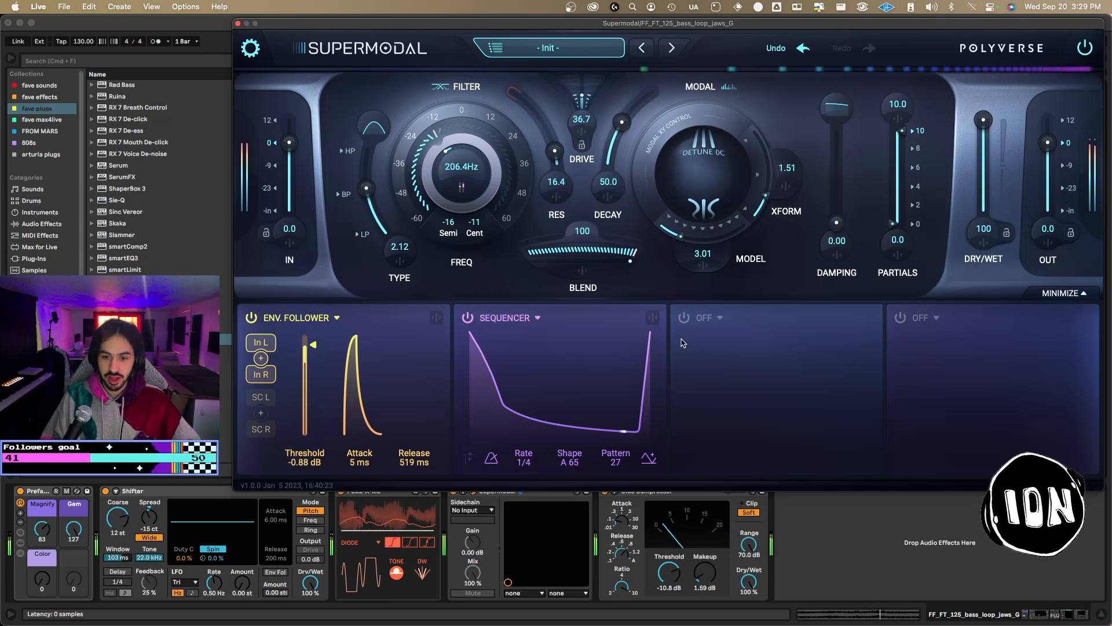
Add a sequencer with rate 1 and shape A 99 as Supermodal's third modulator and adjust the XFORM modulation amounts.
left_click(786, 186)
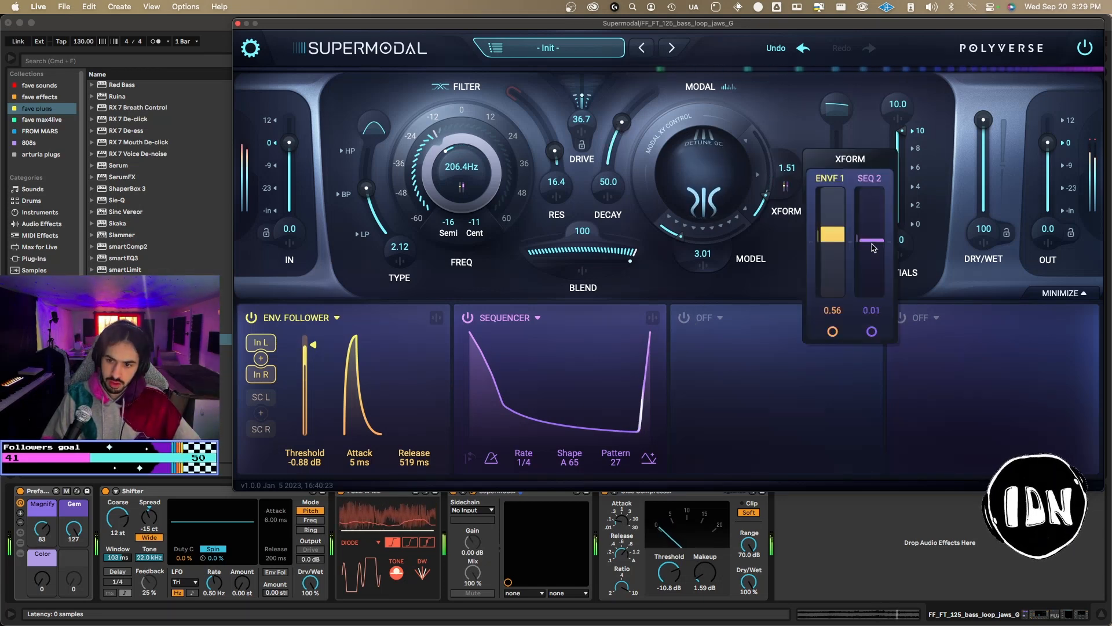
left_click(725, 295)
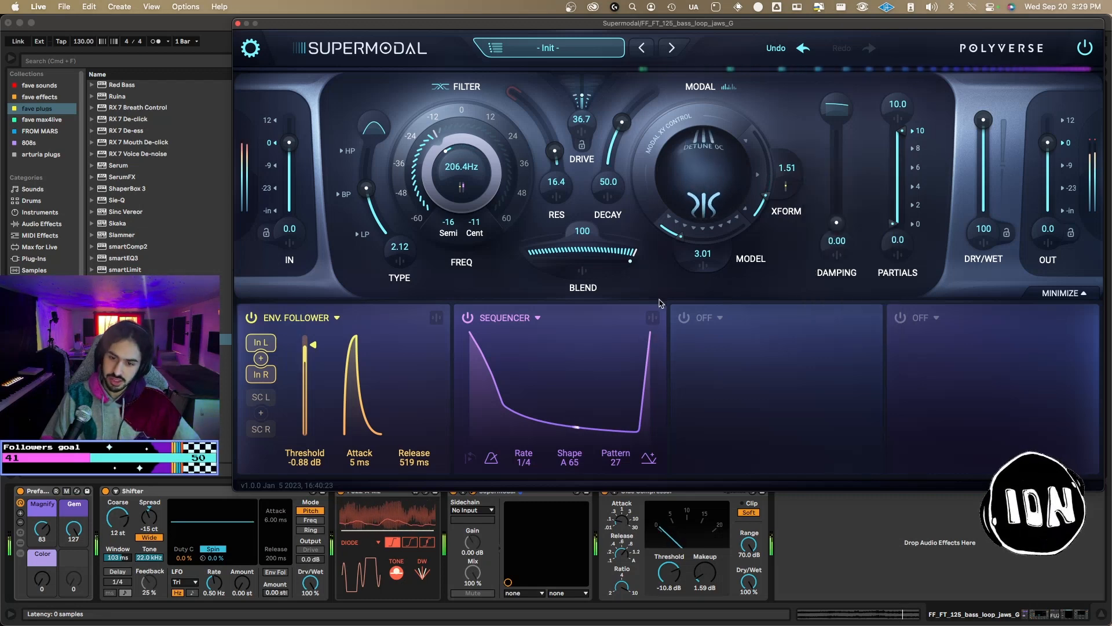
left_click(704, 317)
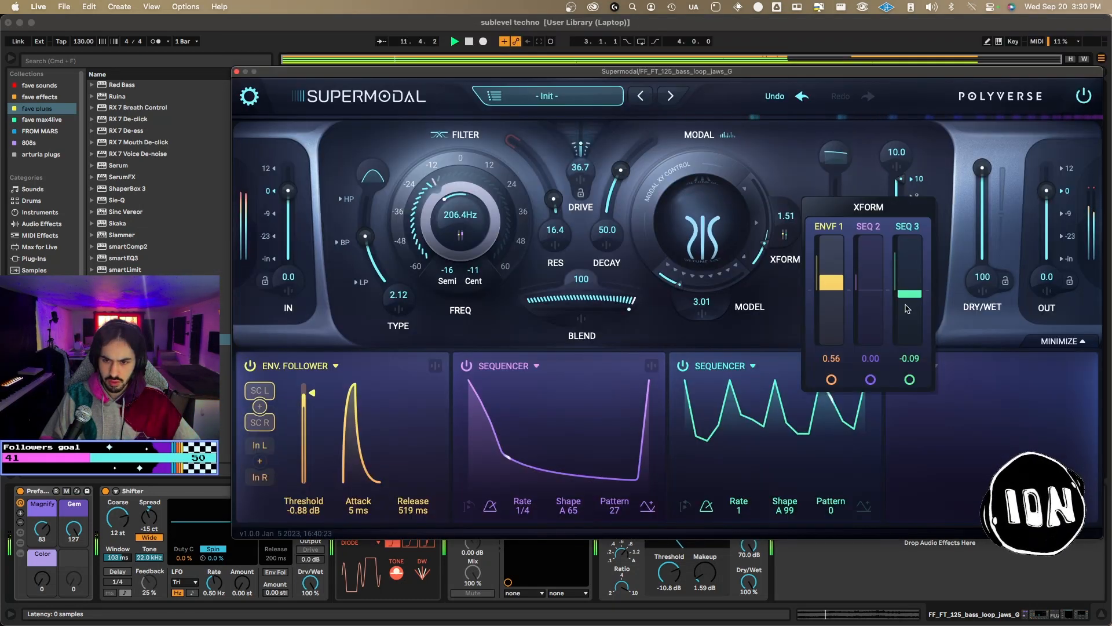
left_click(607, 245)
left_click_drag(649, 346, 650, 371)
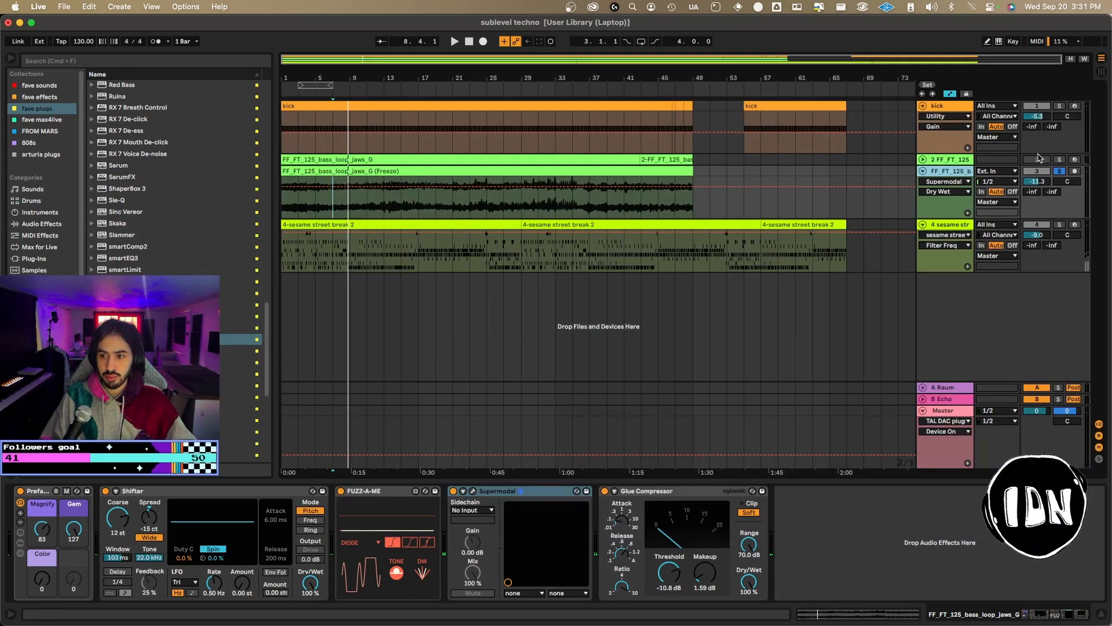
Take the flattened bass track out of solo and activate both bass tracks.
left_click(1039, 159)
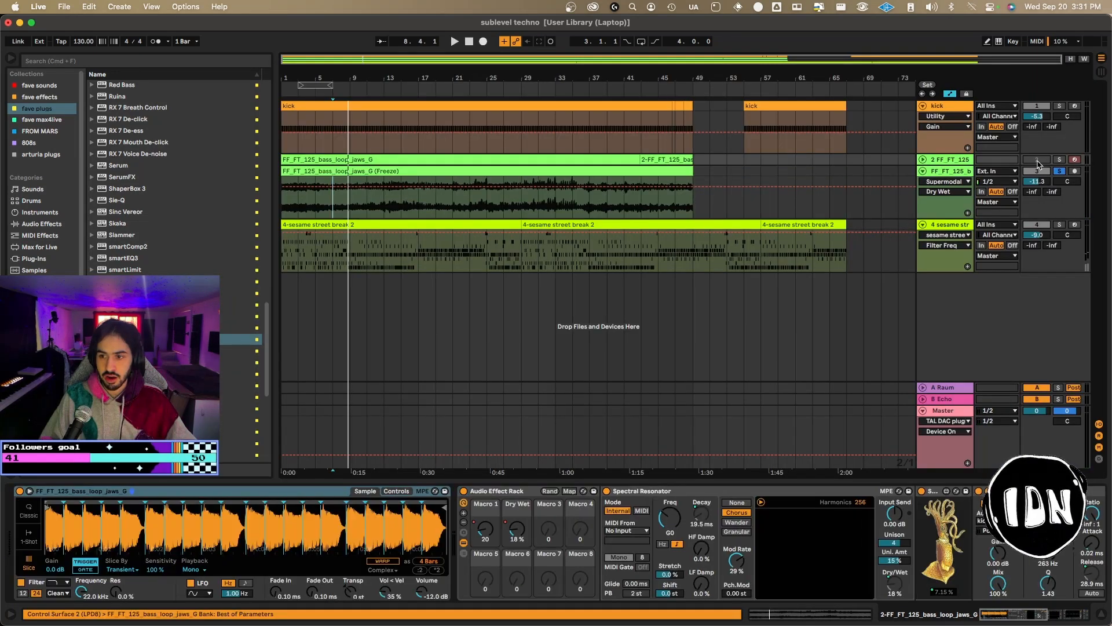
left_click(1038, 172)
left_click(1059, 172)
left_click(1038, 172)
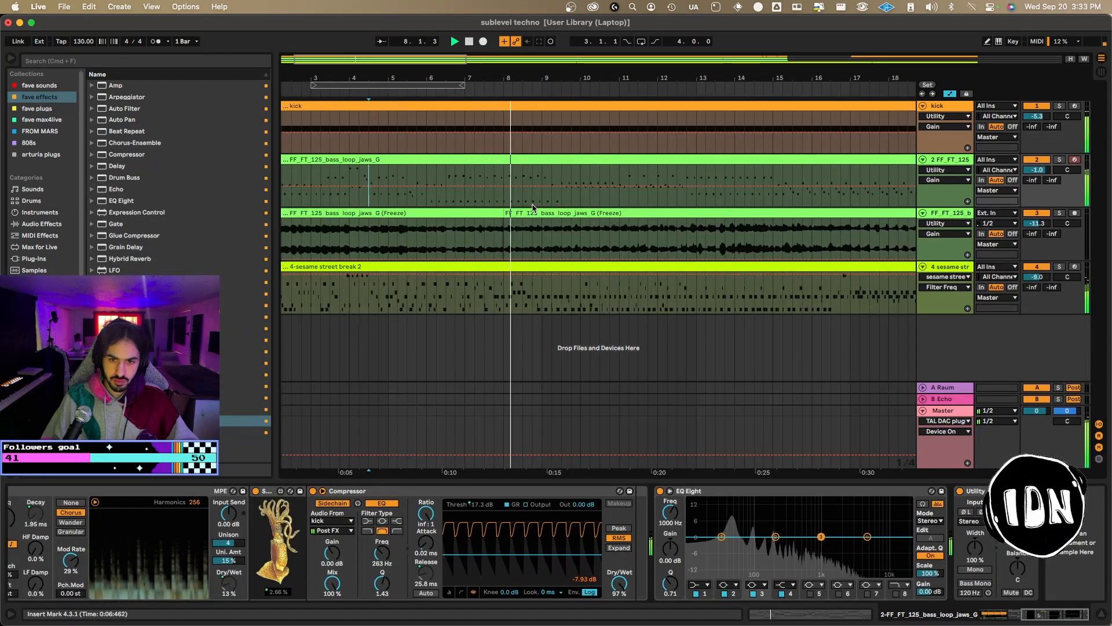
Draw Utility gain automation near the end of bar 8 that cuts the original bass and raises the flattened bass.
key("space")
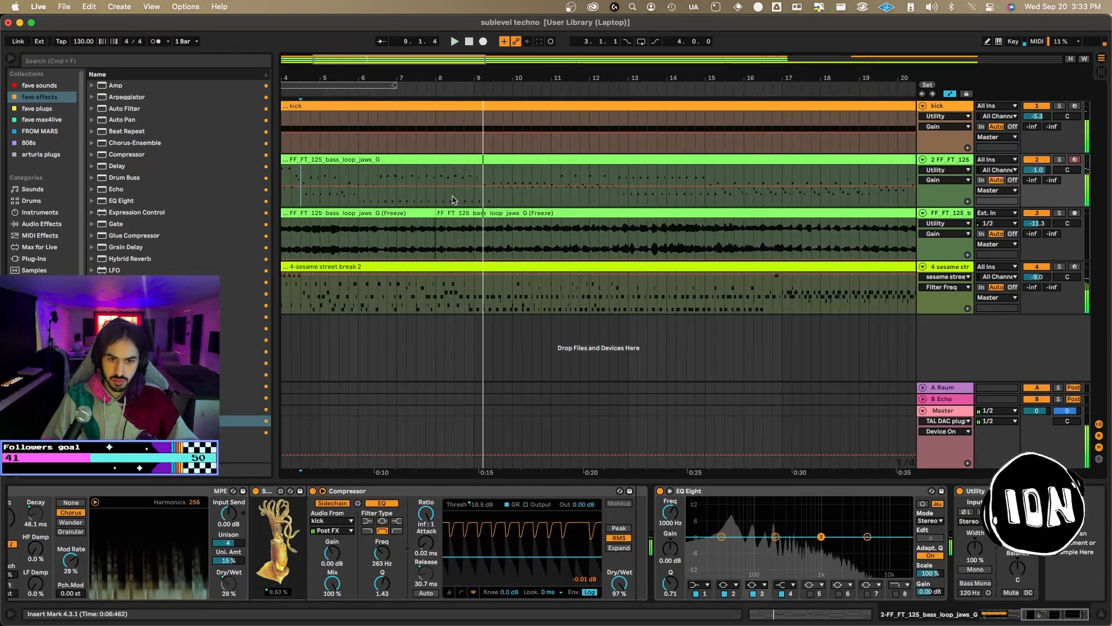
left_click(455, 200)
key("space")
key("space")
key("b")
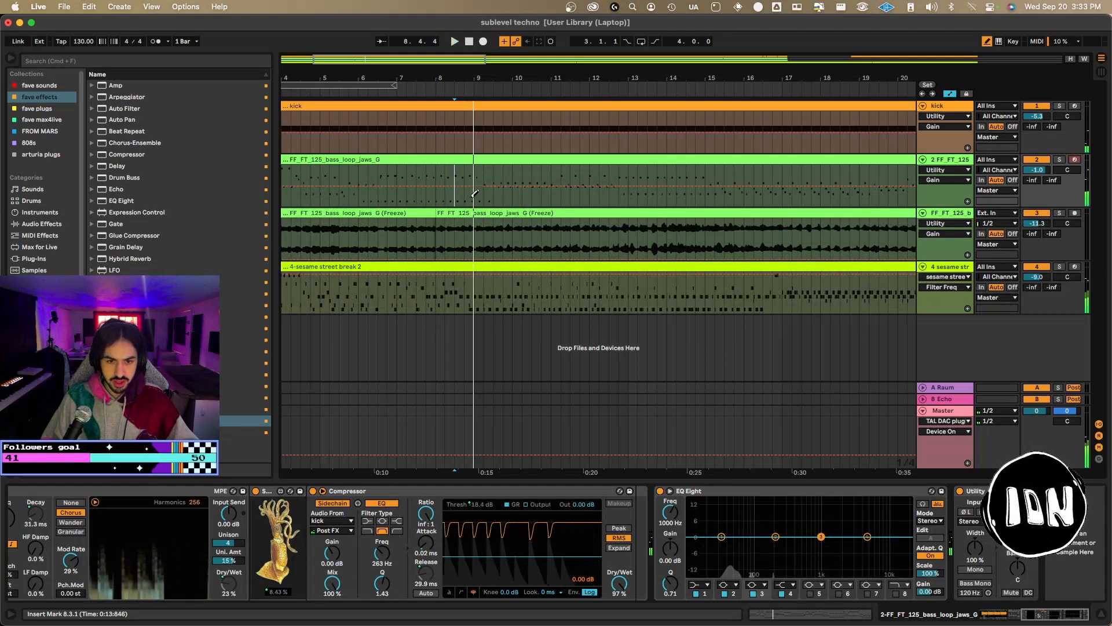
left_click_drag(471, 197, 473, 235)
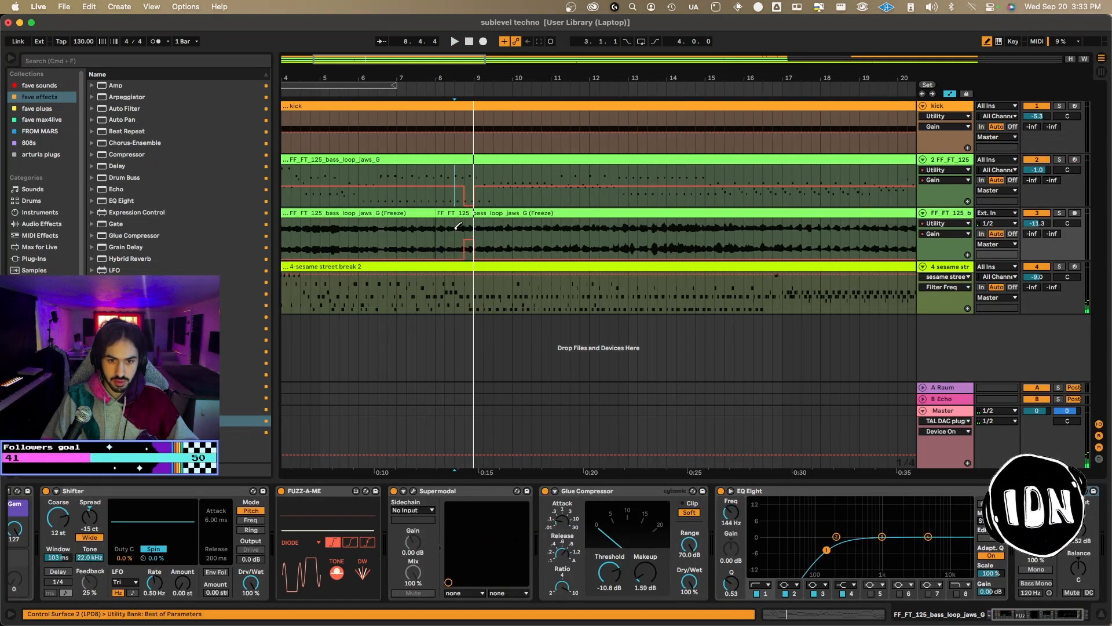
key("b")
Play the arrangement from bar 7 to audition the gain swaps between the two bass tracks, stopping around bar 20.
key("space")
left_click(419, 202)
scroll(476, 223, "right", 3)
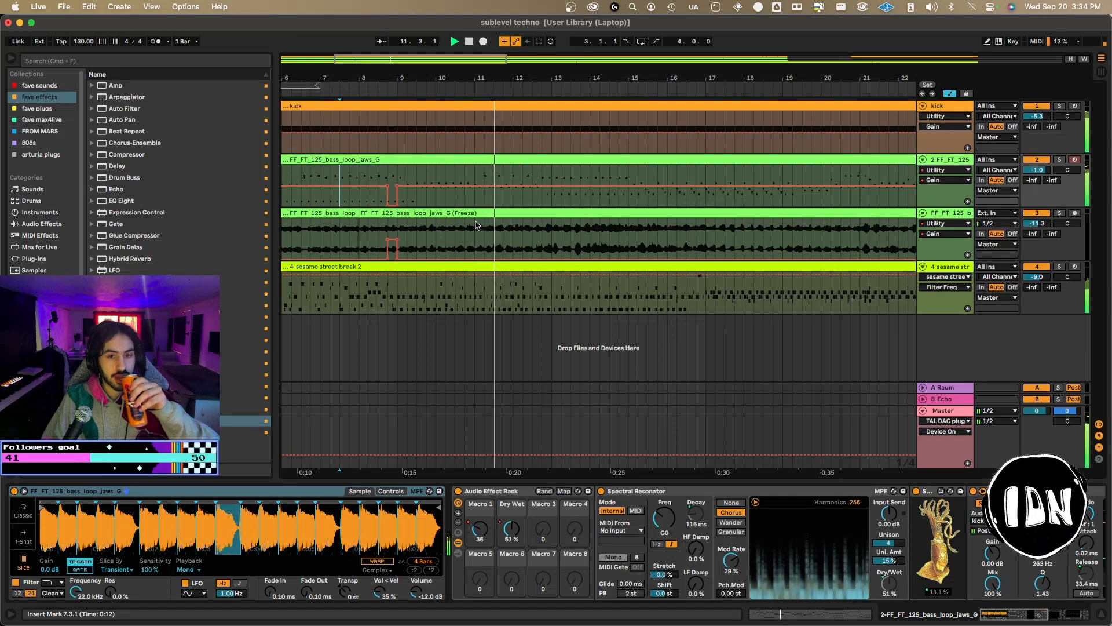
left_click(538, 232)
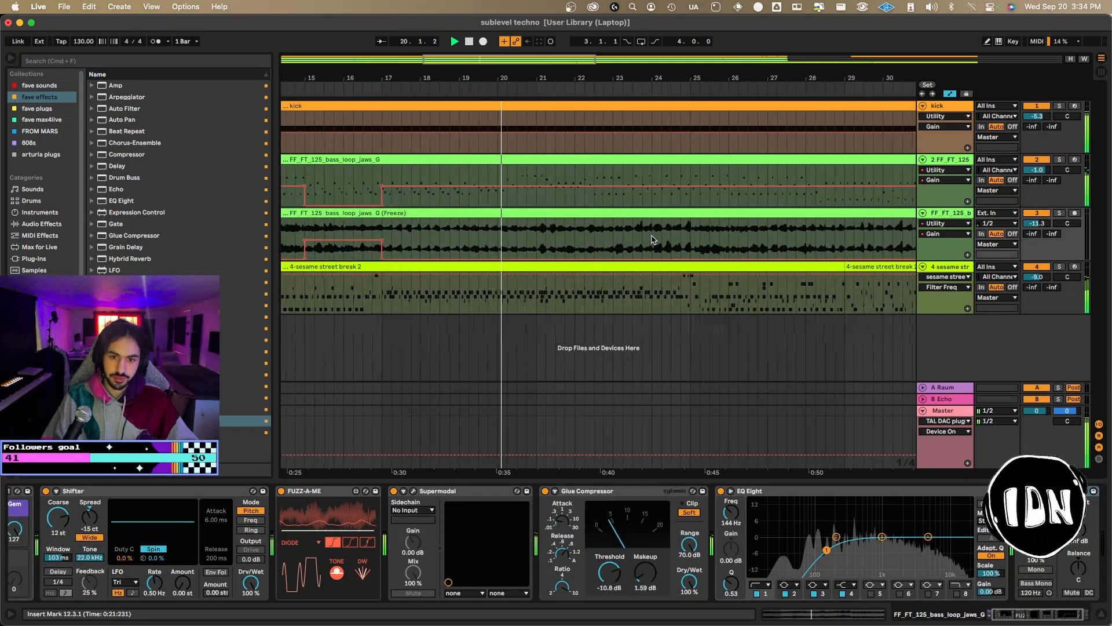
key("space")
left_click_drag(526, 233, 527, 196)
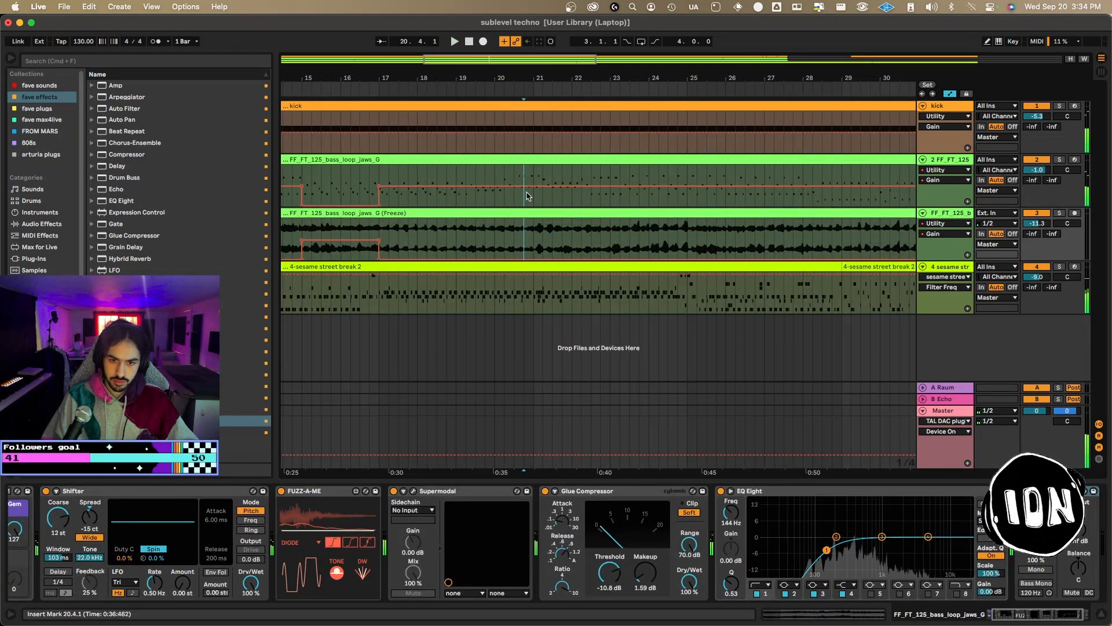
left_click(527, 196)
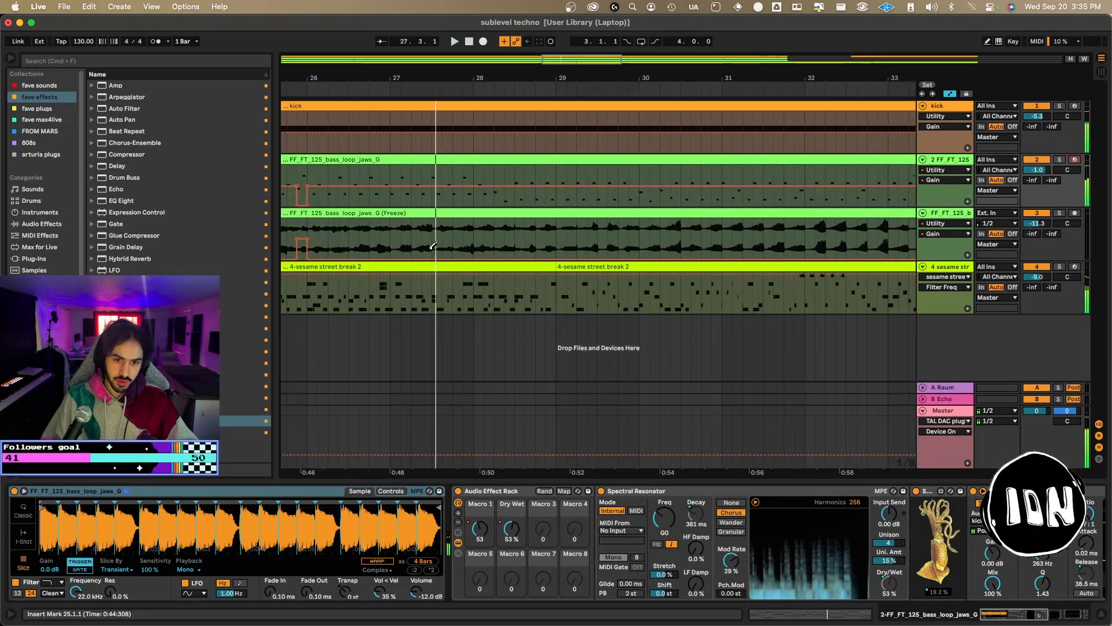
Draw a gain swap just before 27.3, raising the flattened bass to about -1.57 dB and cutting the original bass.
left_click(430, 236)
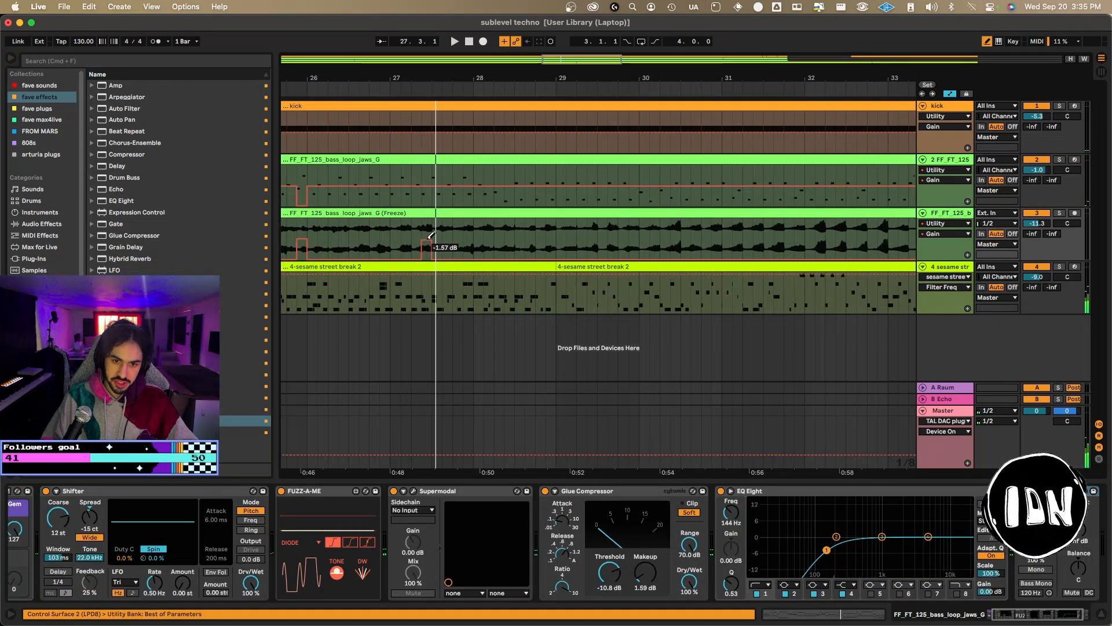
left_click(424, 206)
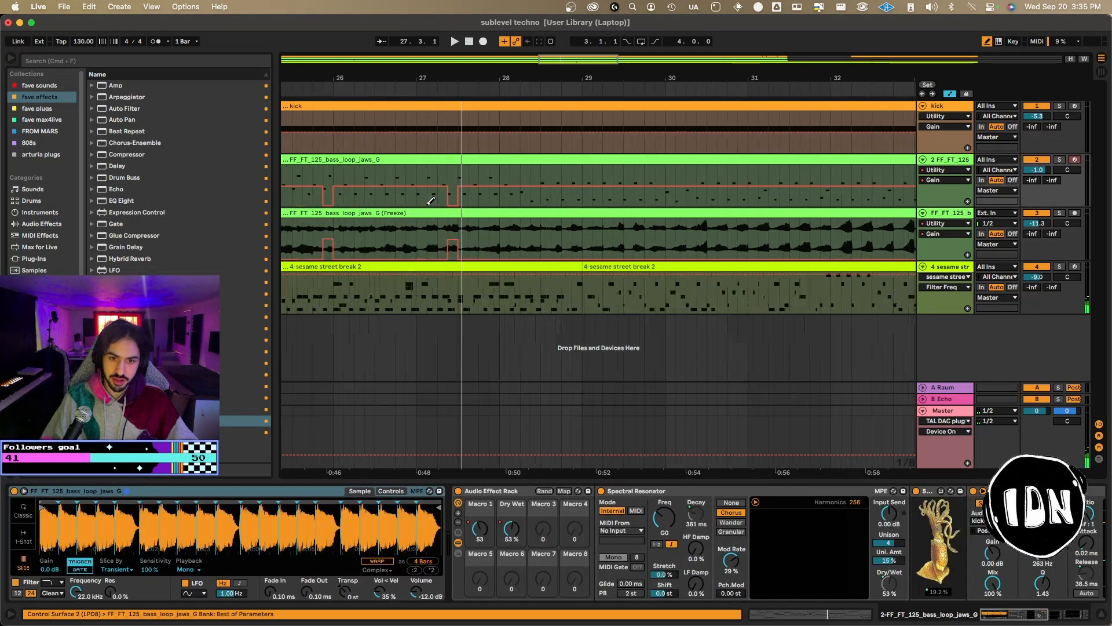
scroll(428, 210, "left", 2)
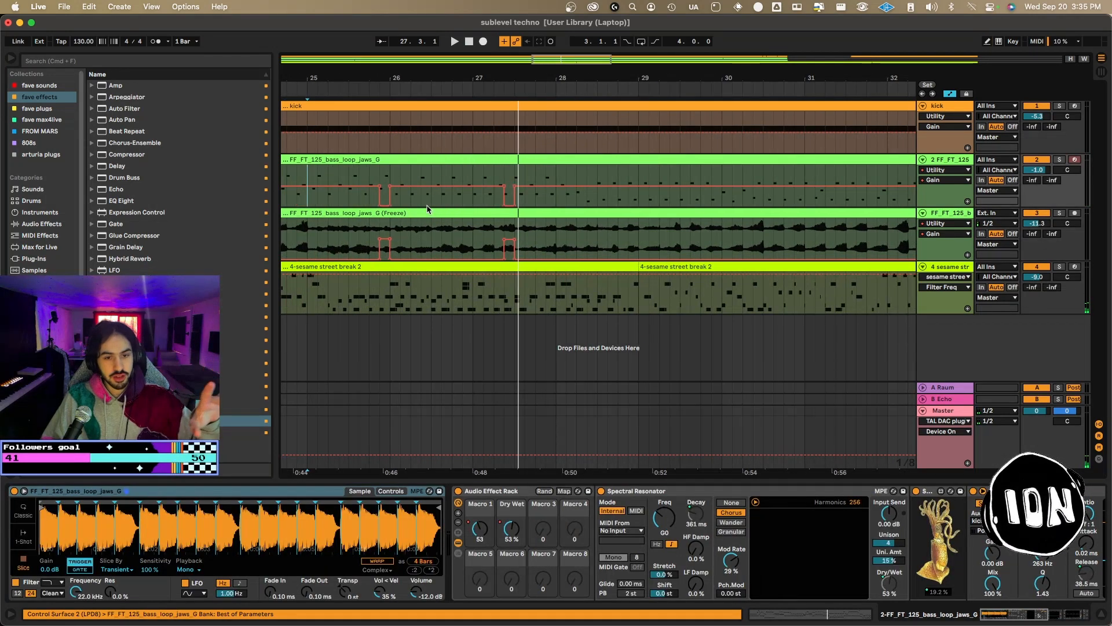
Play the arrangement to audition the gain swaps between the bass tracks, and hide the automation lanes.
scroll(422, 215, "left", 2)
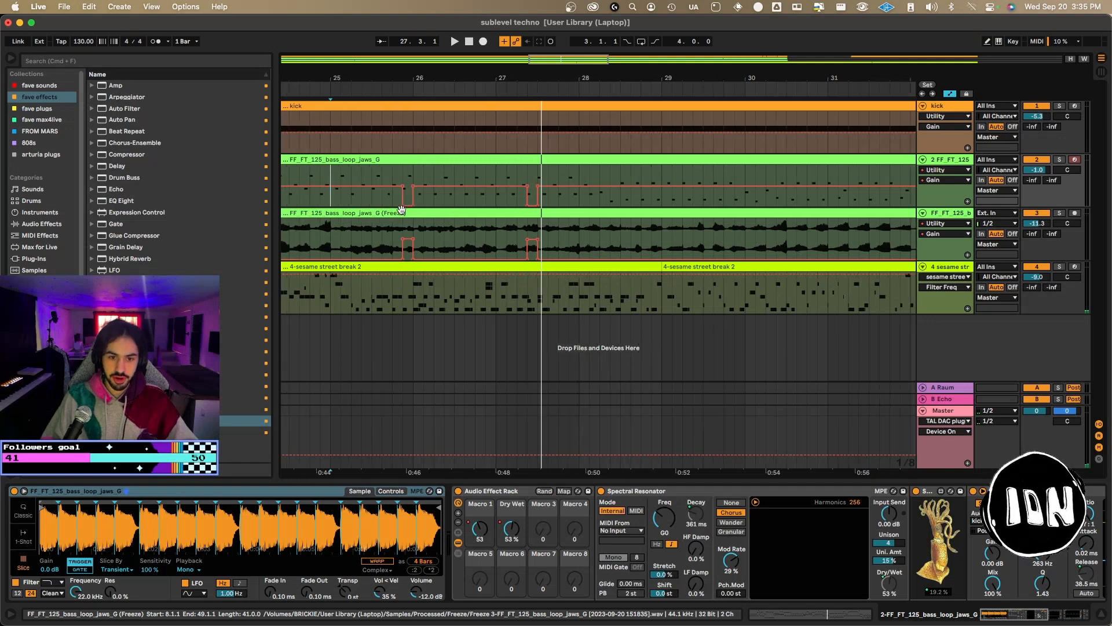
key("space")
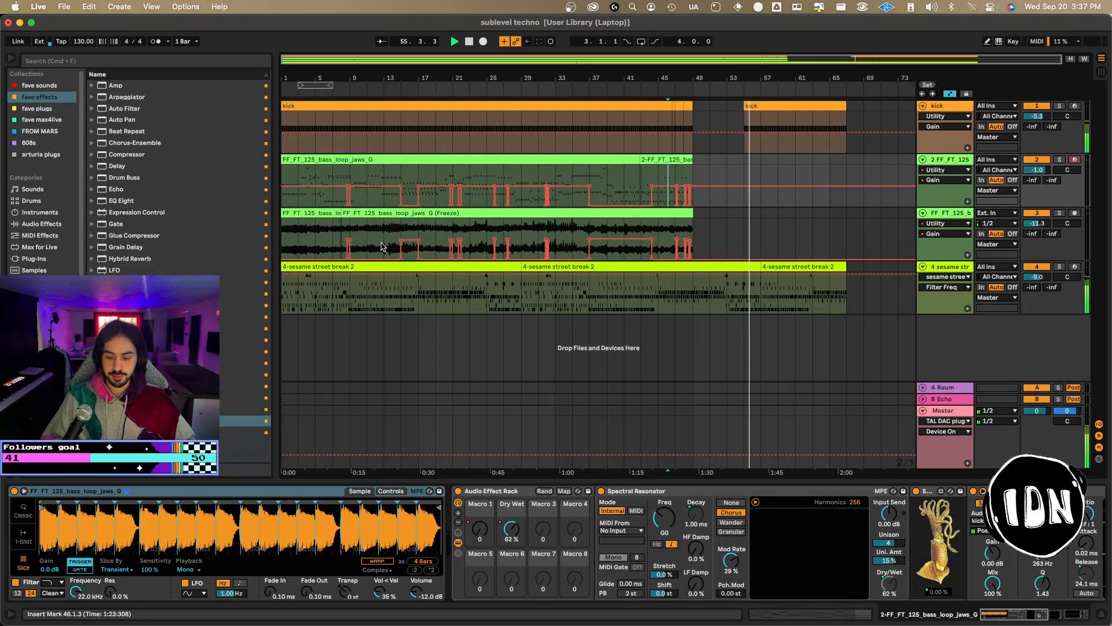
key("a")
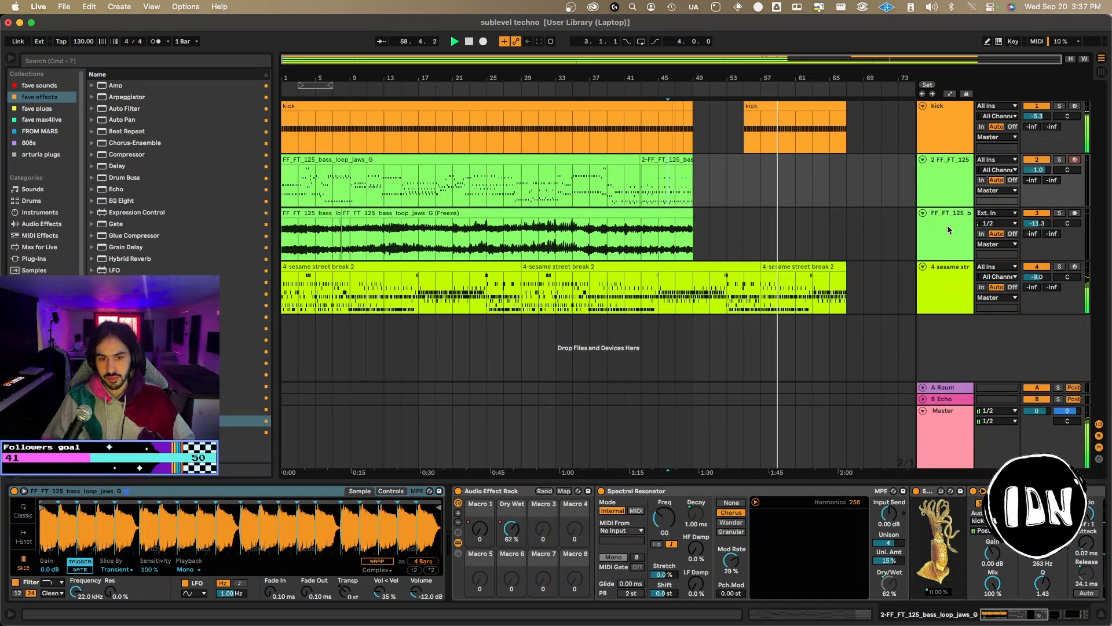
Boost band 2 of the kick track's EQ Eight by 1.36 dB at 95.8 Hz and audition it from bar 27.
left_click(948, 123)
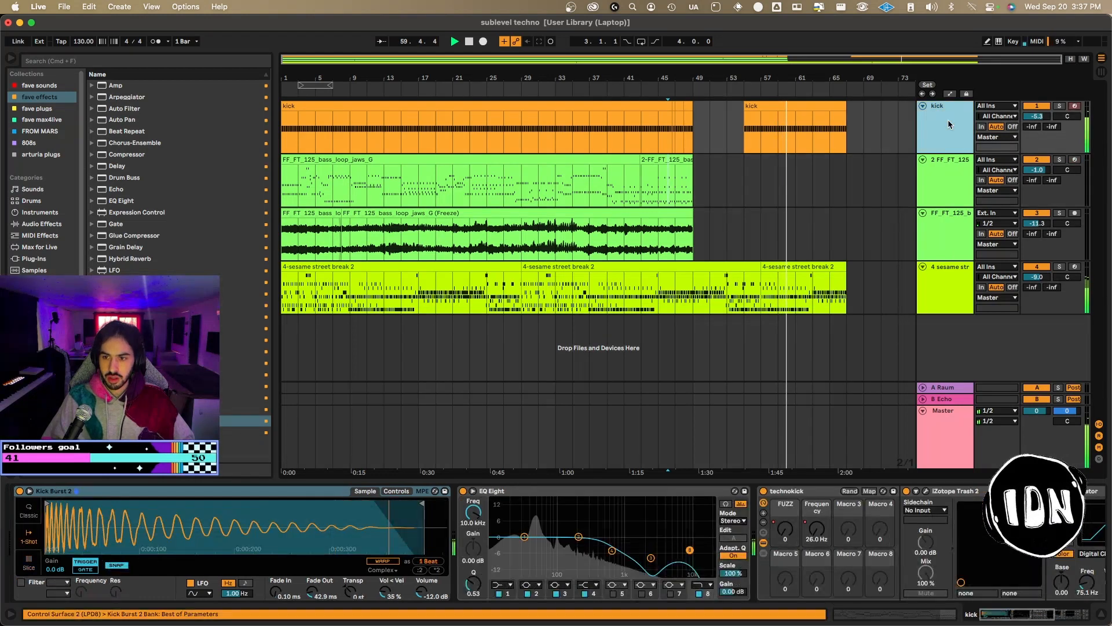
left_click(578, 537)
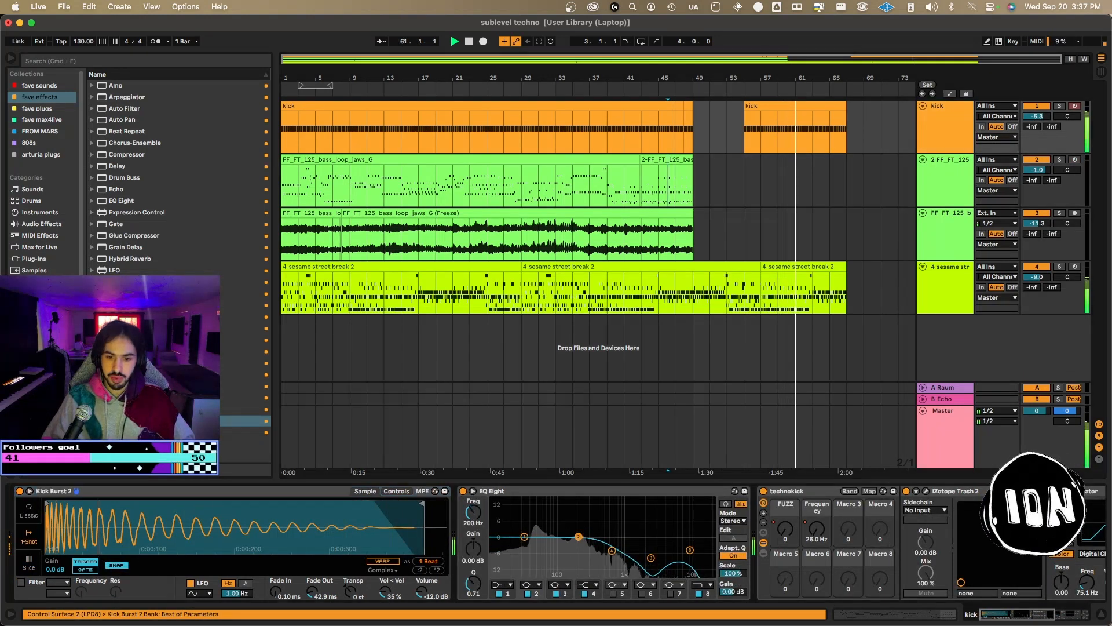
left_click_drag(579, 537, 558, 533)
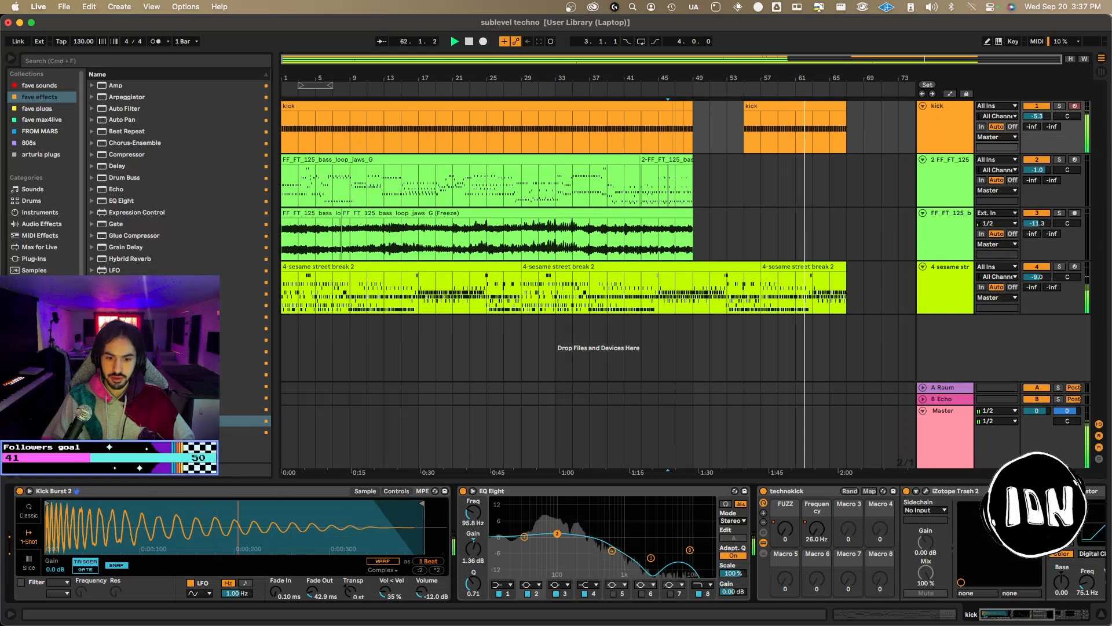
left_click(508, 131)
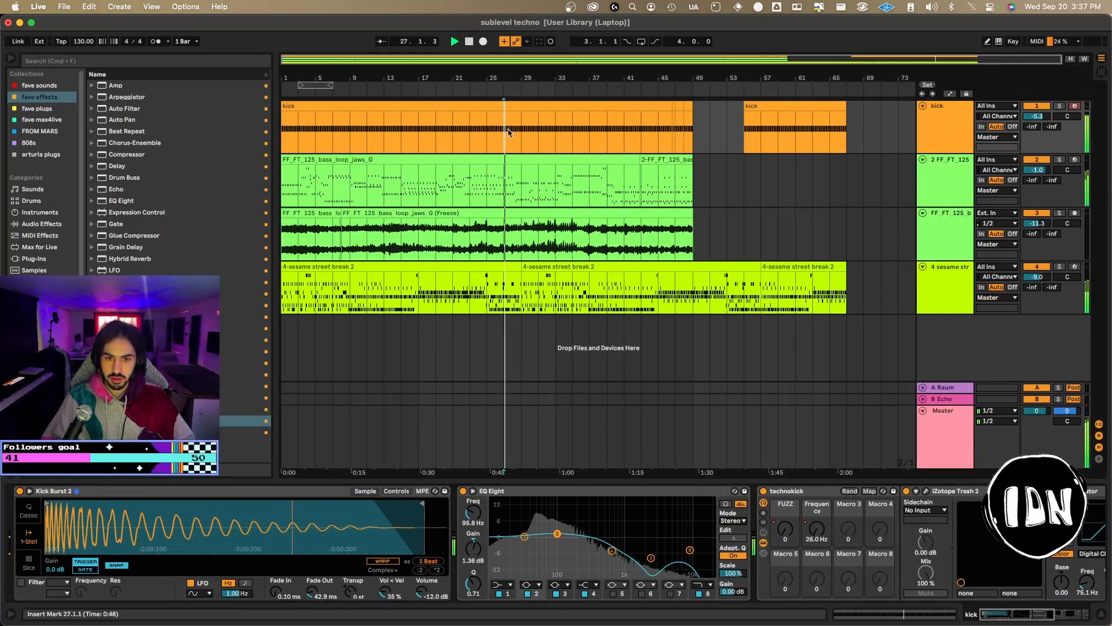
scroll(645, 496, "right", 10)
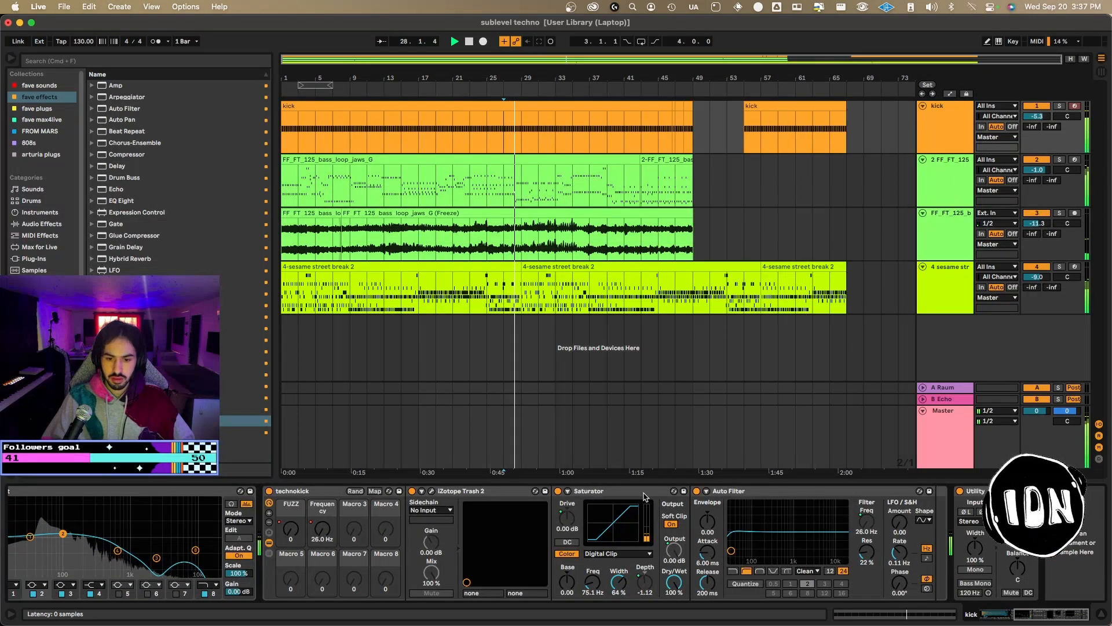
scroll(645, 496, "left", 10)
Switch to MiniMeters and fit its meter strip beneath the Live window so the two do not overlap.
mouse_move(620, 616)
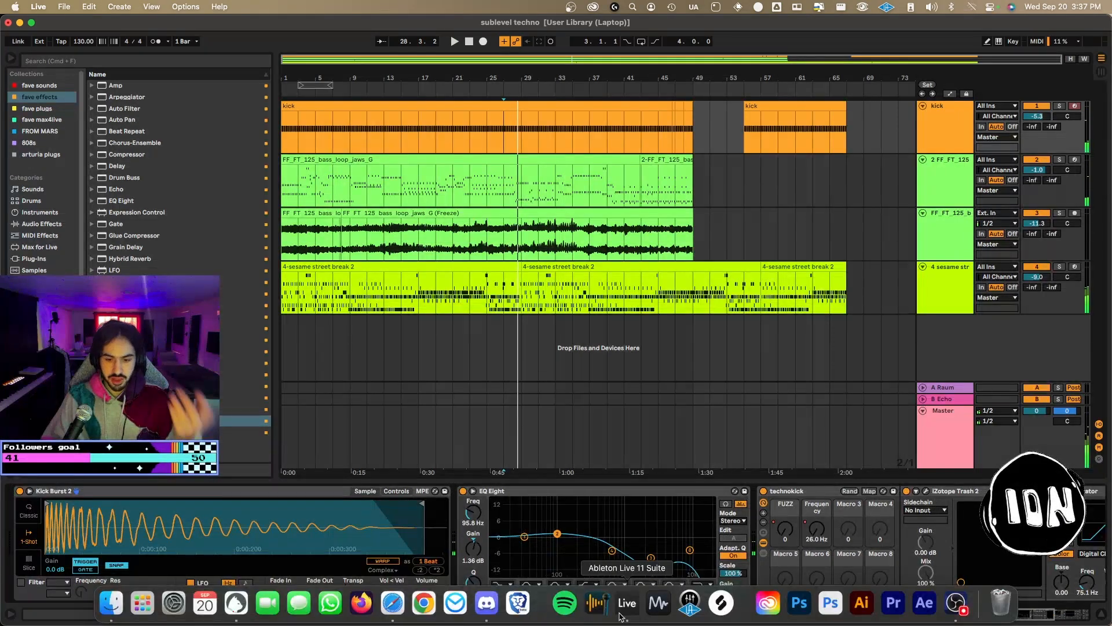
left_click(659, 602)
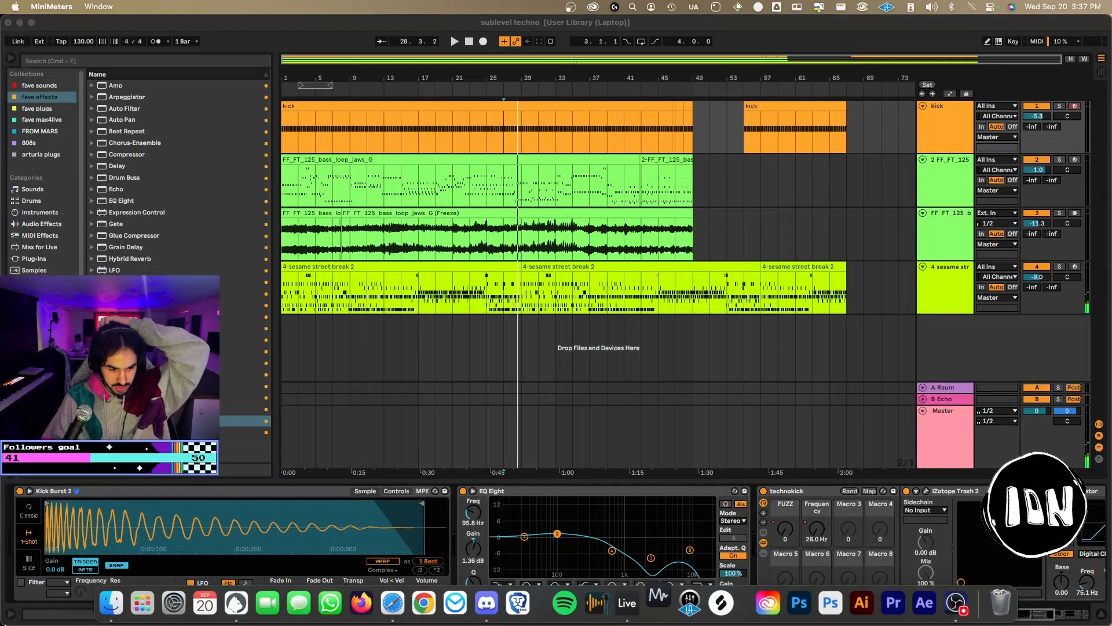
left_click(11, 559)
left_click(10, 599)
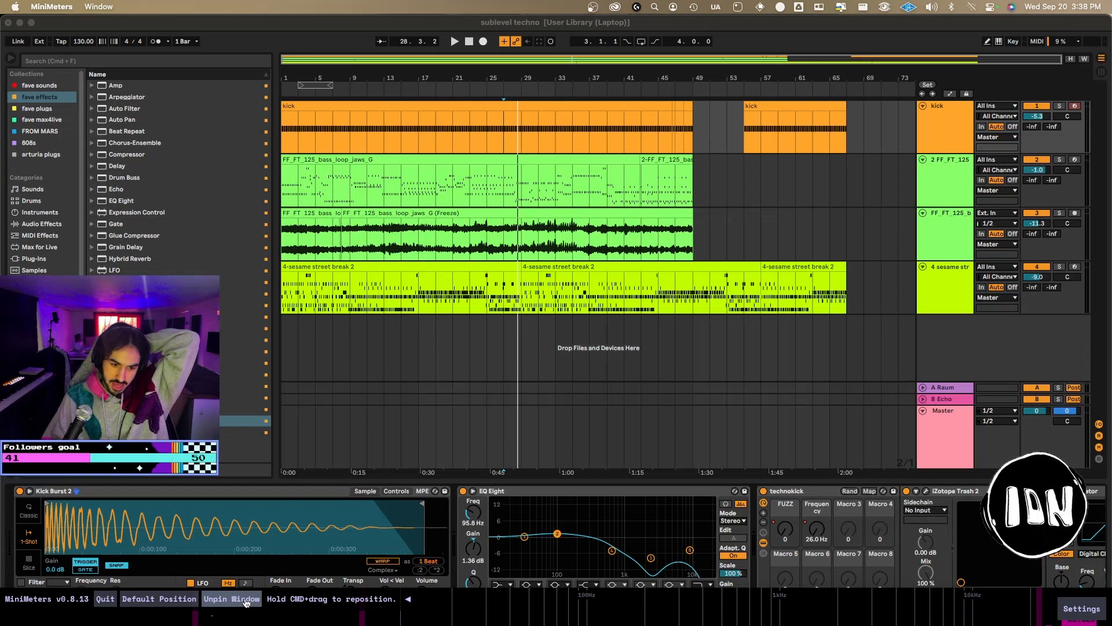
left_click(7, 551)
left_click_drag(7, 625, 8, 587)
left_click(227, 598)
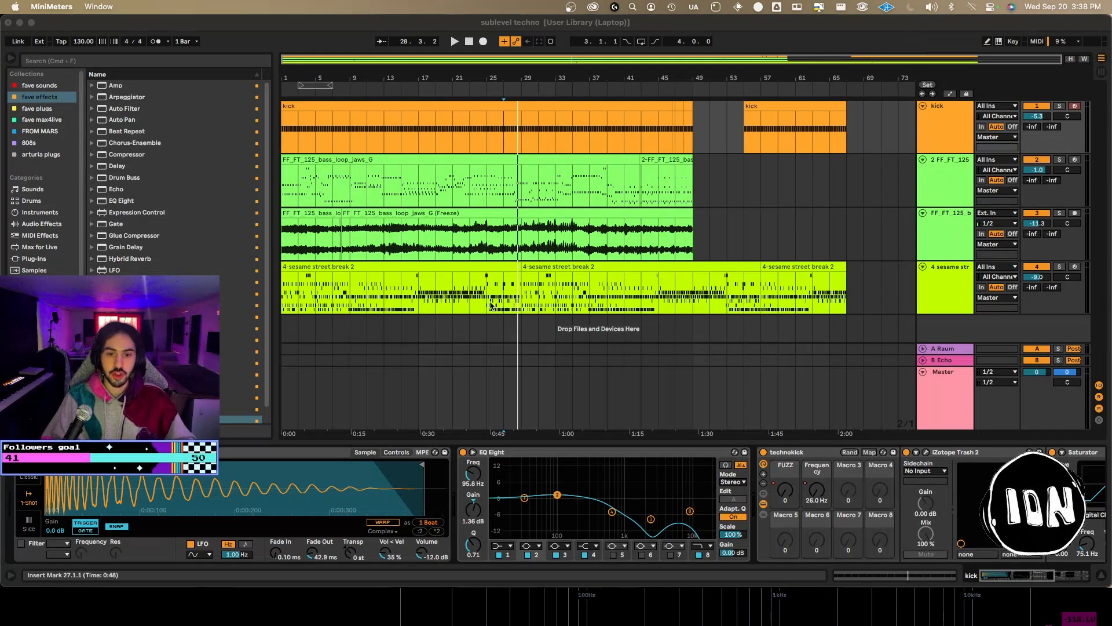
Add a MIDI track after the sesame street break track and load Drumazon 2 on it from the favourite plugins.
left_click(942, 307)
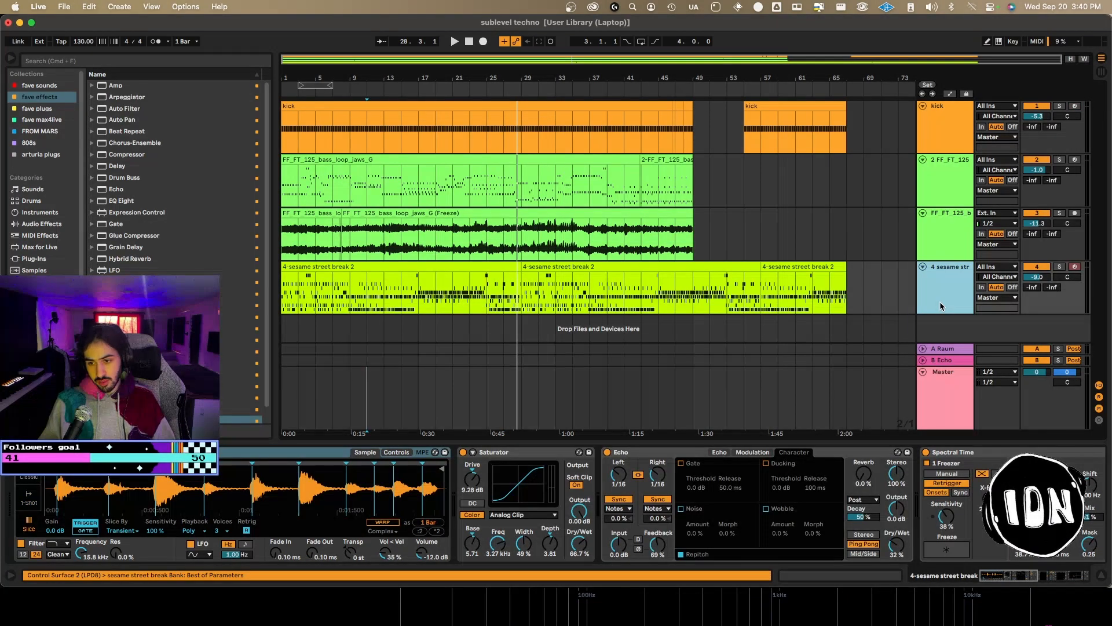
key("super+shift+t")
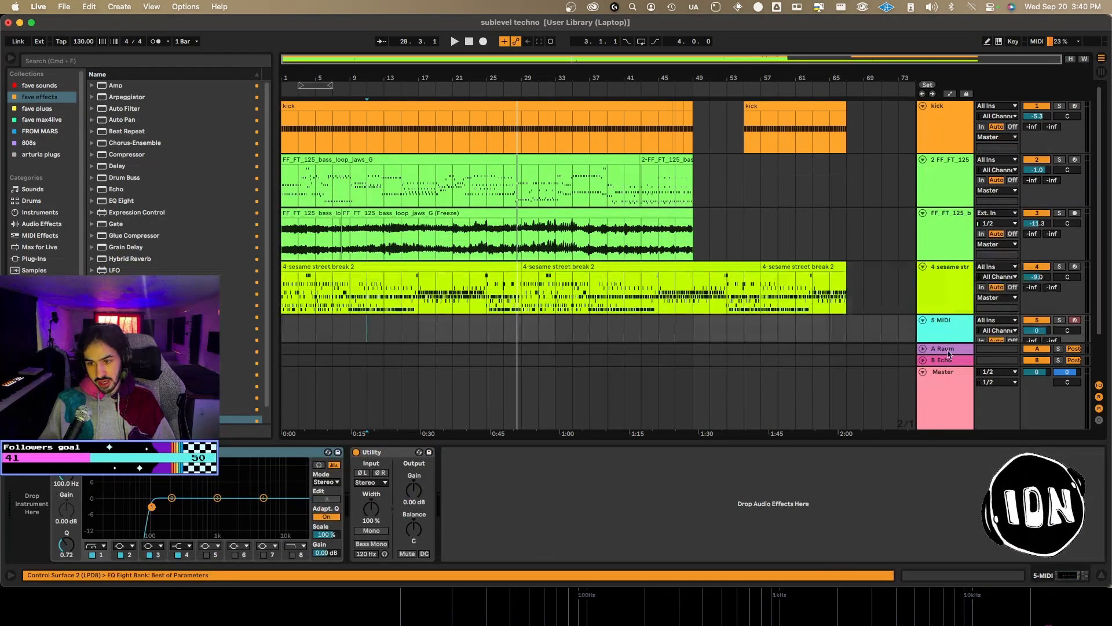
scroll(948, 289, "down", 2)
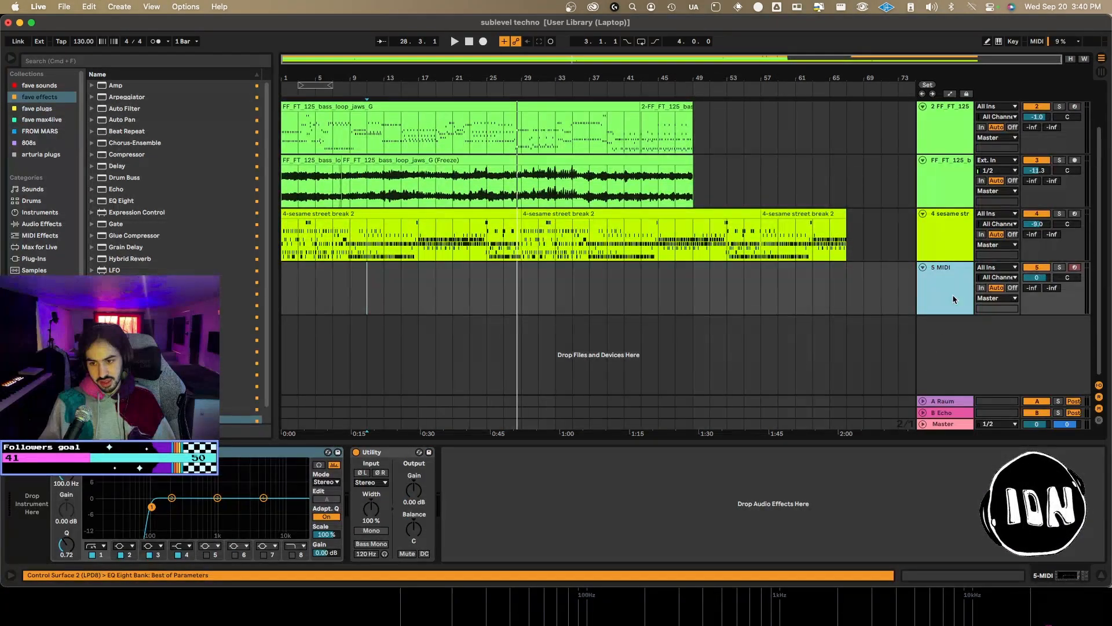
scroll(953, 294, "up", 2)
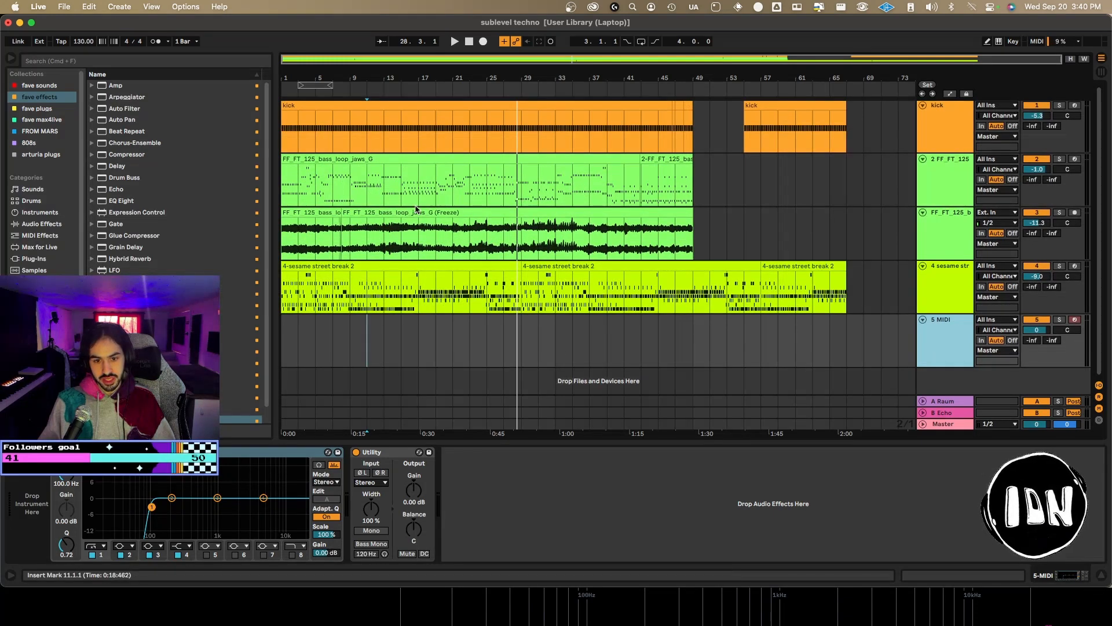
left_click(37, 110)
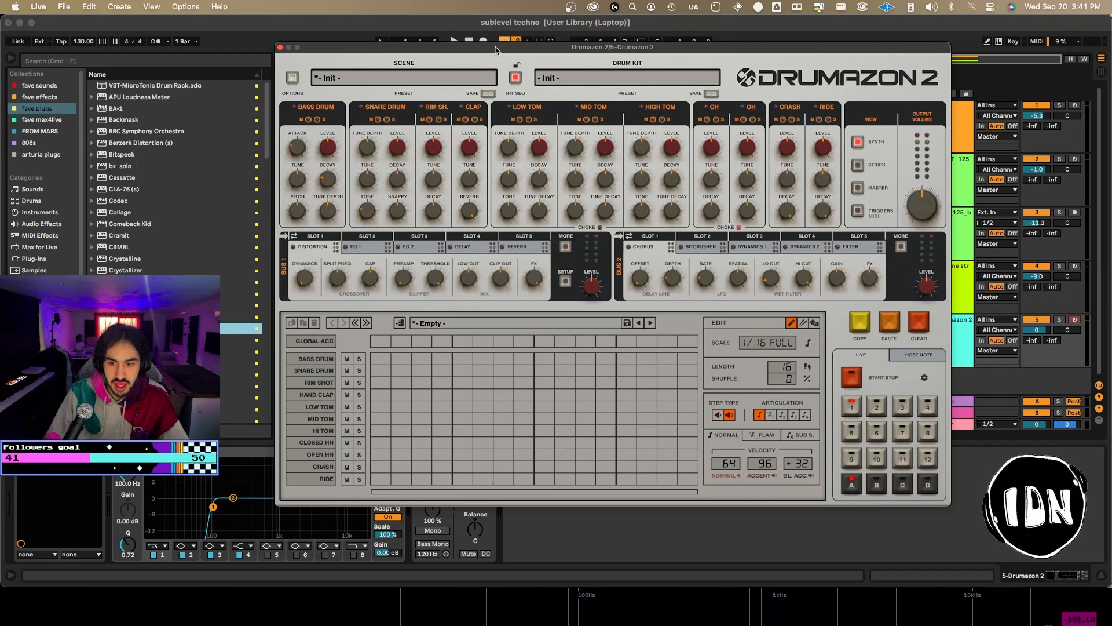
Place the insert marker at bar 1 of the Drumazon 2 track, moving the plugin window aside and back to reach it.
left_click_drag(497, 46, 446, 422)
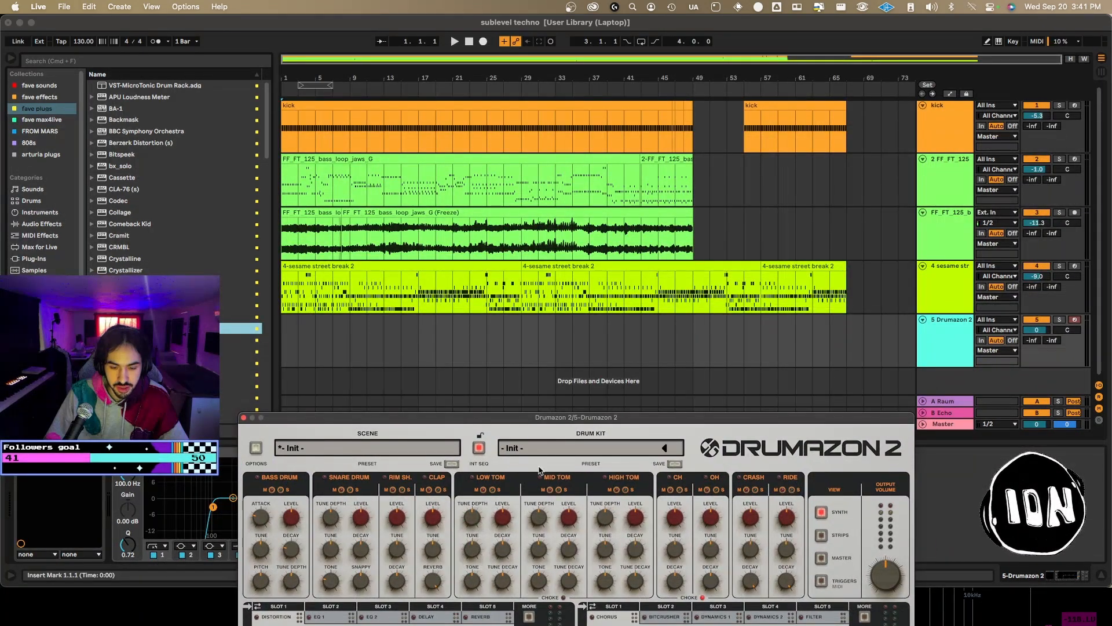
left_click_drag(436, 417, 442, 456)
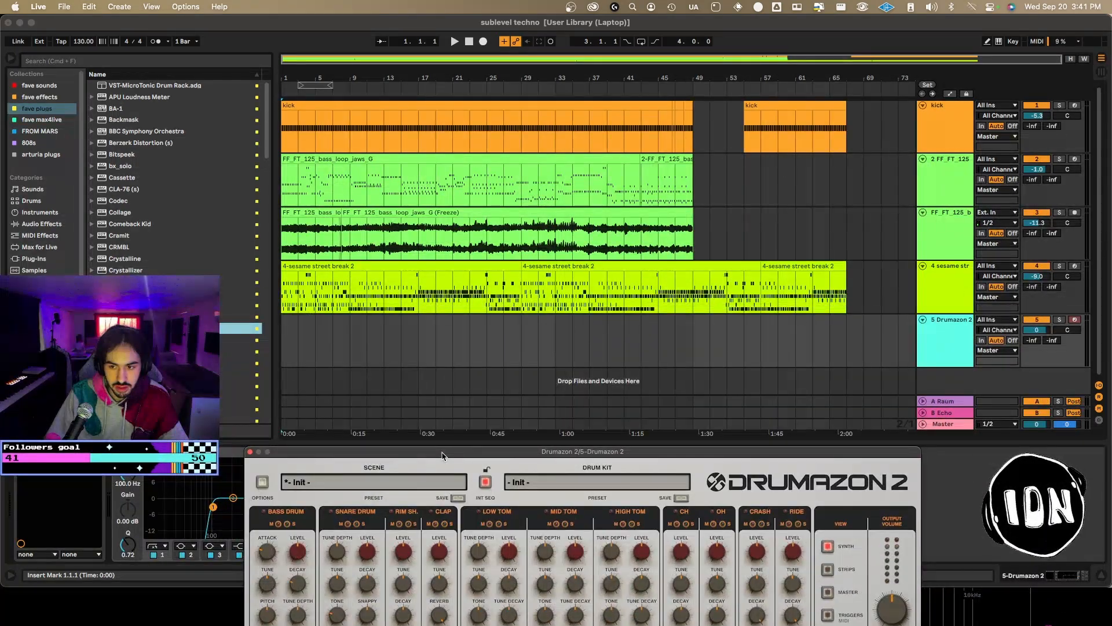
left_click(292, 346)
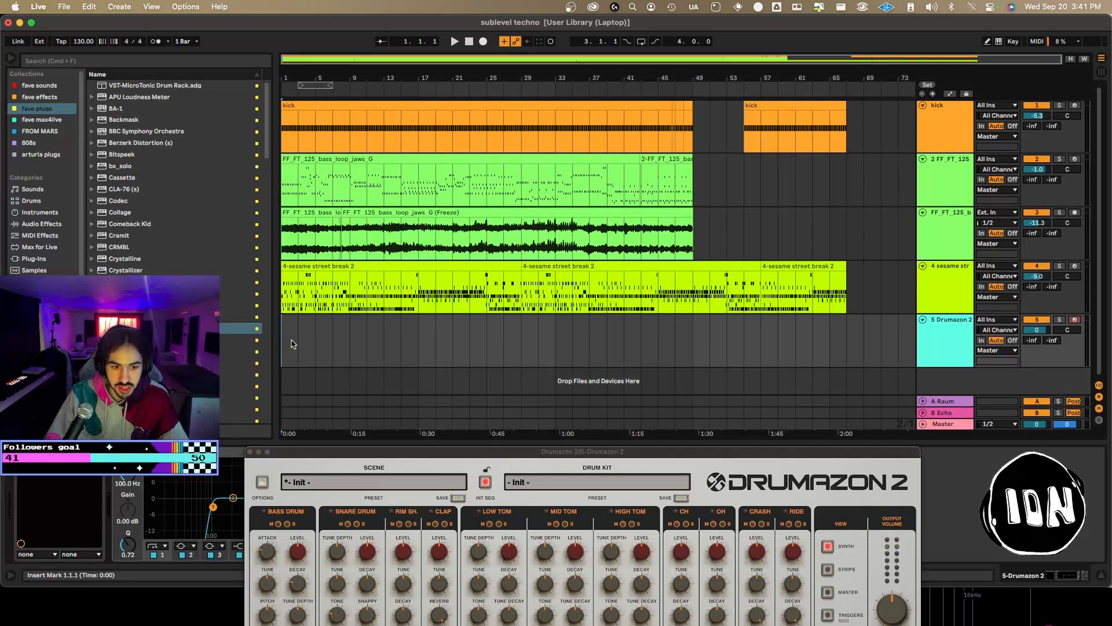
left_click_drag(339, 454, 365, 105)
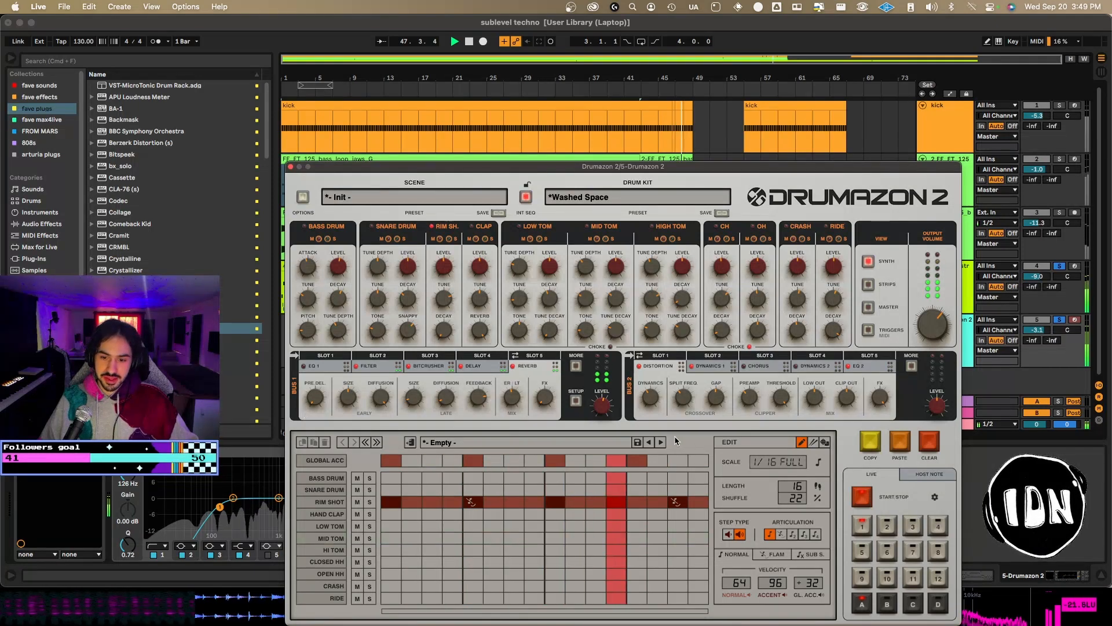
Export the Drumazon 2 rim shot pattern as a MIDI clip onto its track at bar 9 and close the plugin window.
left_click_drag(410, 442, 412, 502)
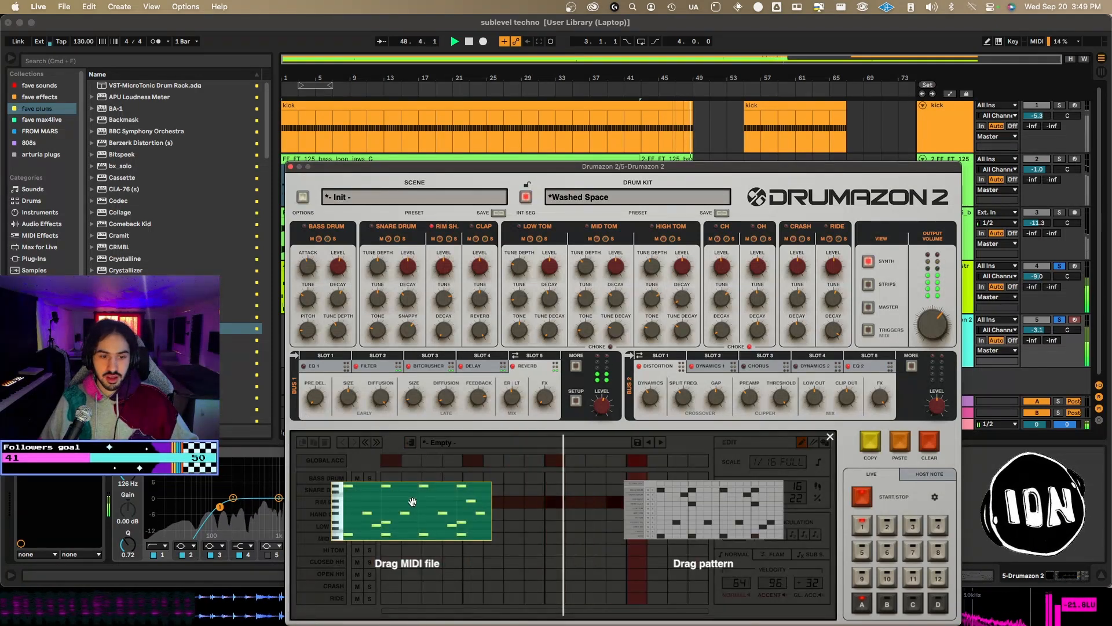
left_click_drag(418, 166, 579, 127)
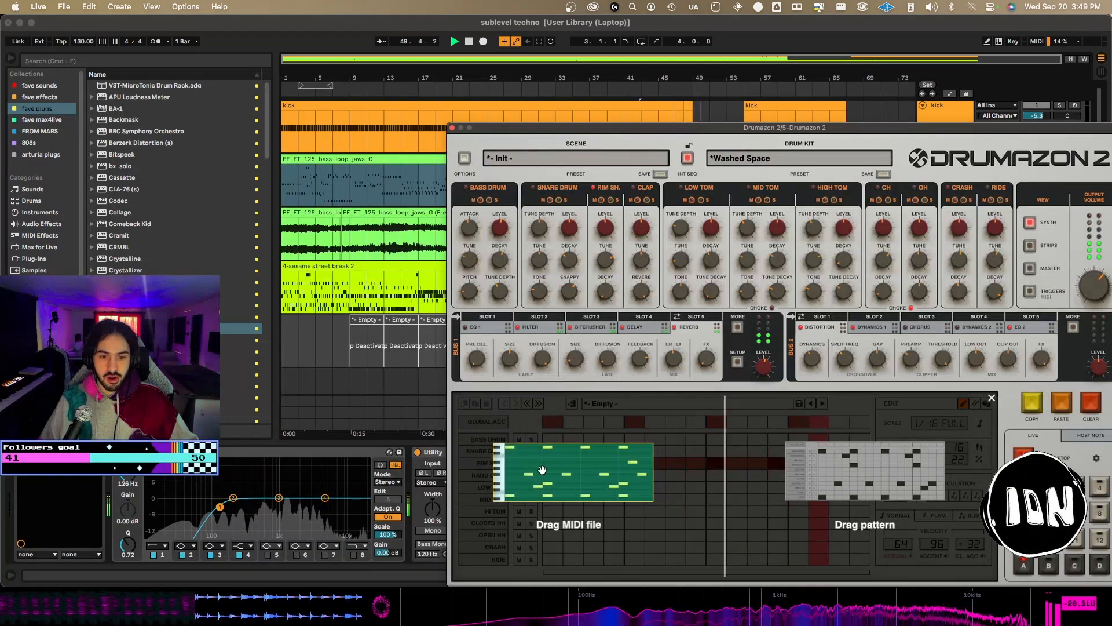
left_click_drag(543, 469, 353, 342)
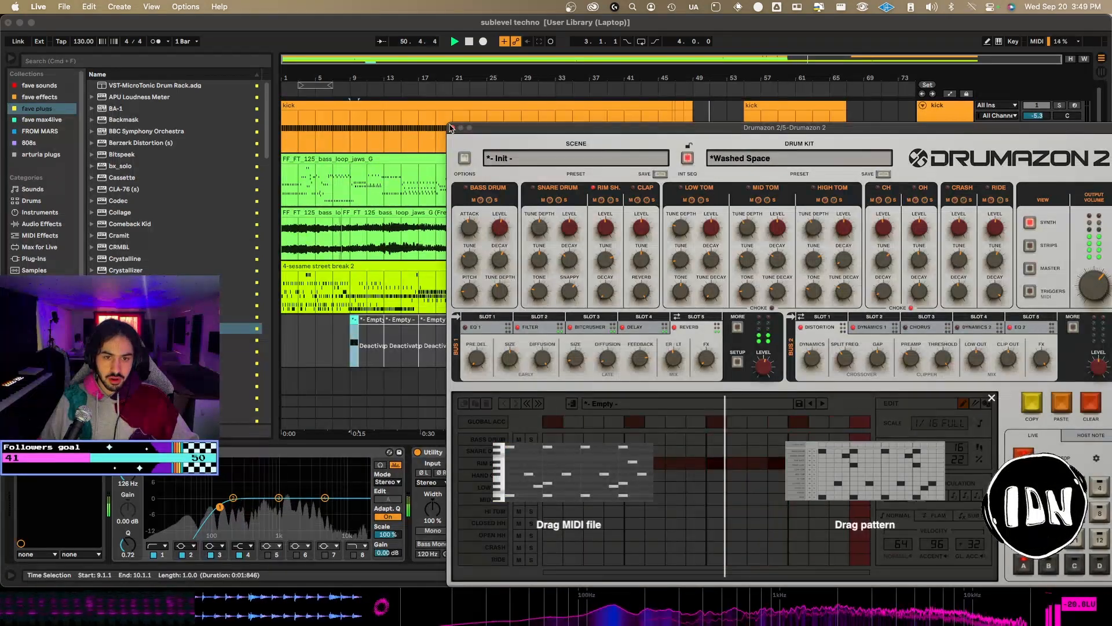
left_click(453, 128)
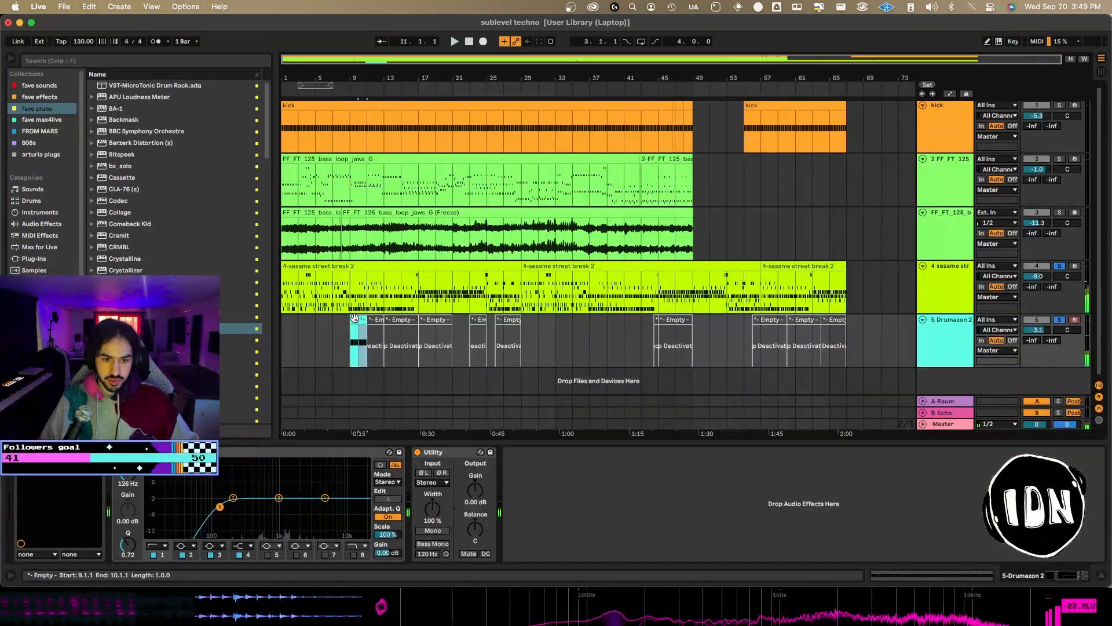
Duplicate the one-bar drum clip at bar 9, consolidate it into a four-bar clip, and repeat that clip up to bar 21.
key("super+d")
key("super+d")
left_click(354, 319, "shift")
key("super+j")
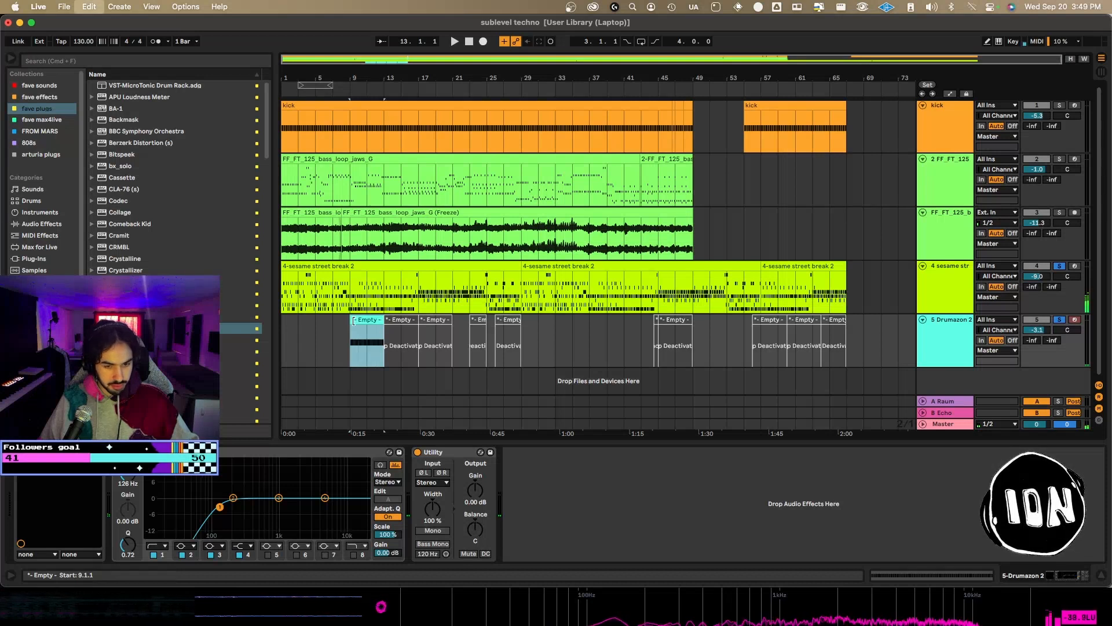
key("super+d")
key("super+d")
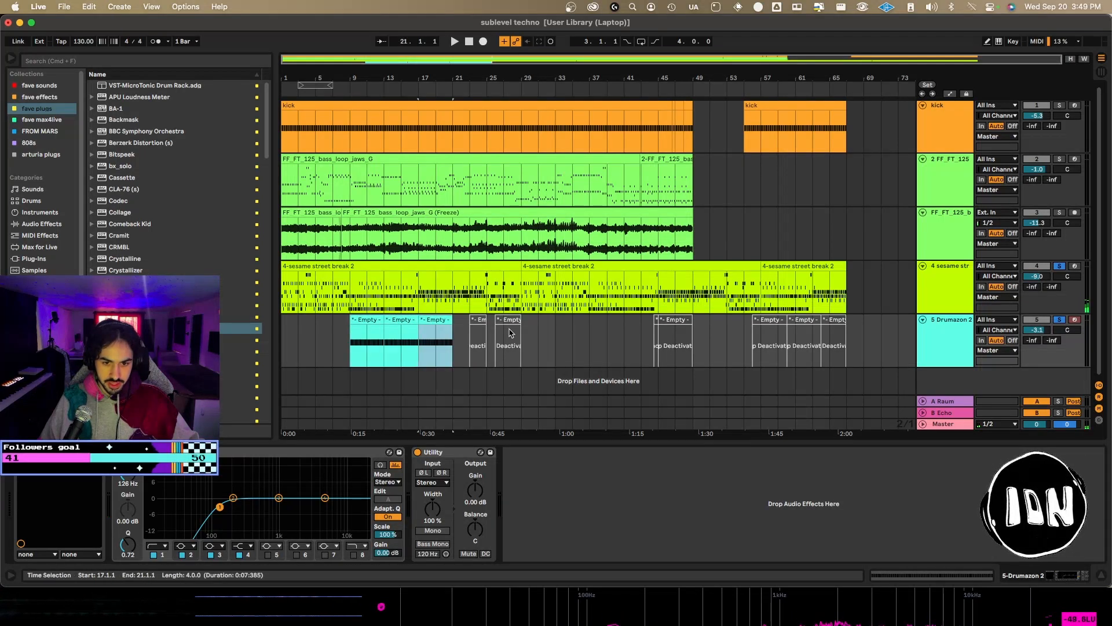
Paste the four-bar drum clip over the deactivated clips at bar 45 and about bar 56 on the Drumazon 2 track.
left_click(658, 336)
key("super+v")
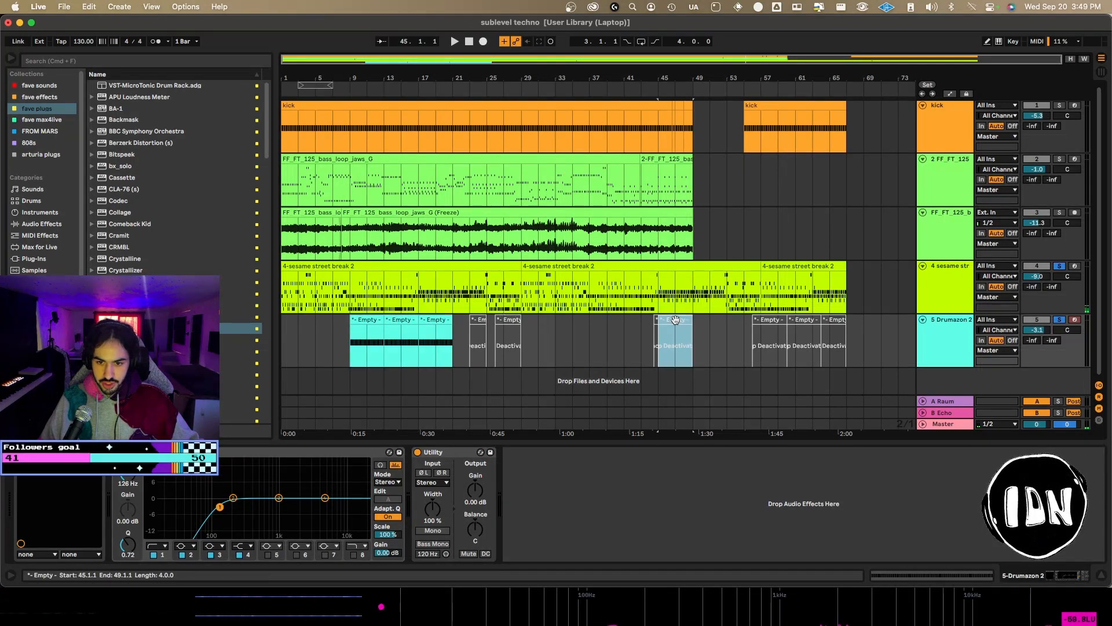
left_click(753, 336)
key("super+v")
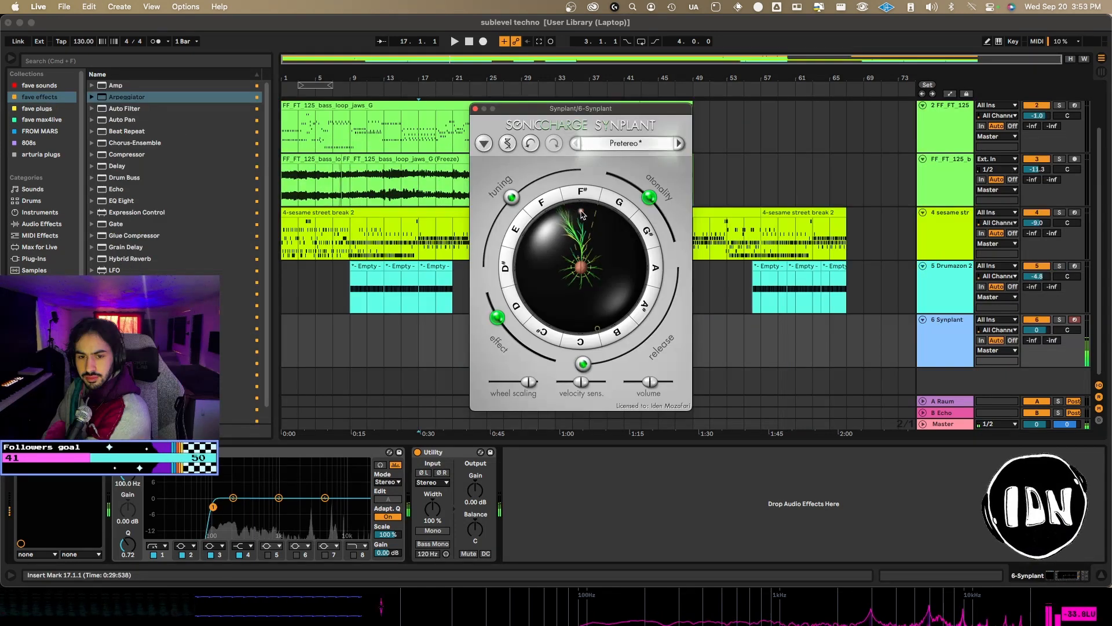
Vary the length of Synplant's F# branch to explore its sound, and show the automation lanes.
left_click_drag(582, 214, 582, 246)
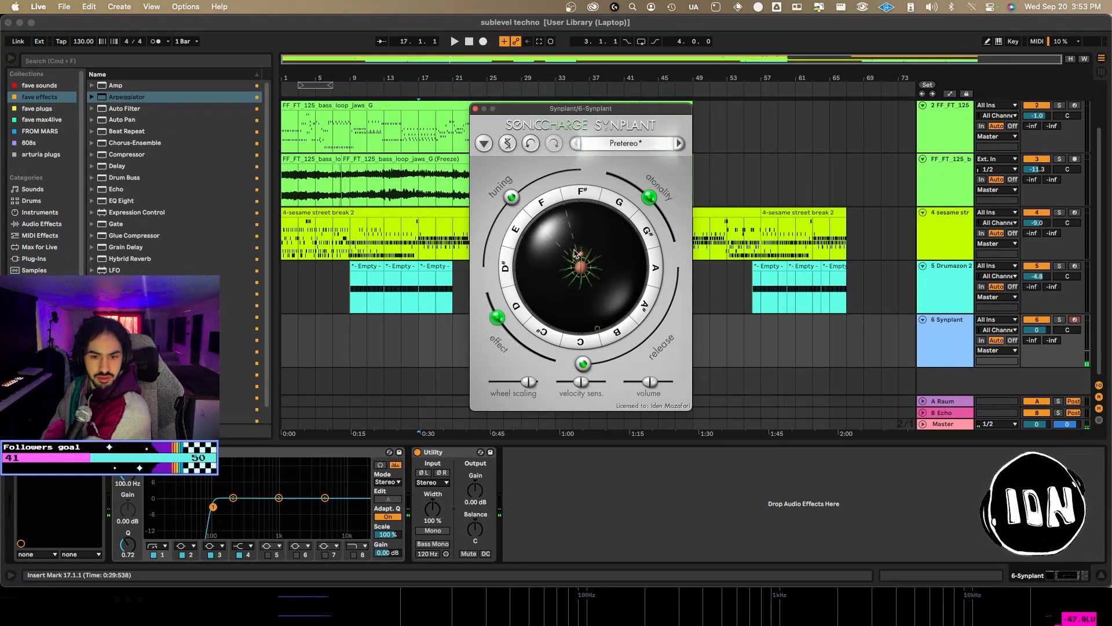
key("a")
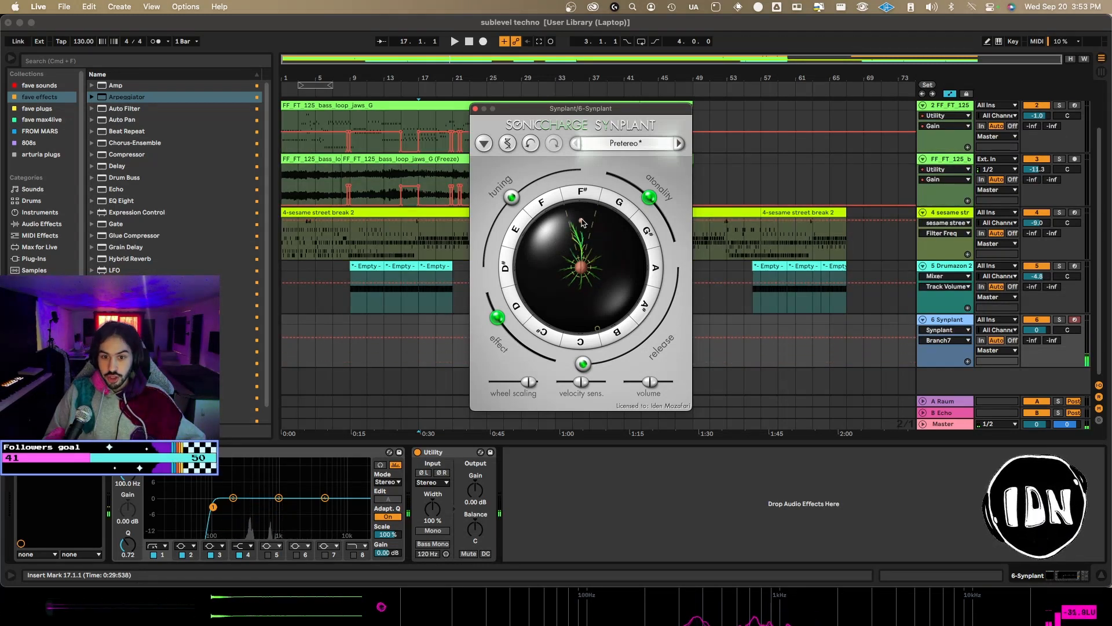
left_click_drag(583, 261, 582, 209)
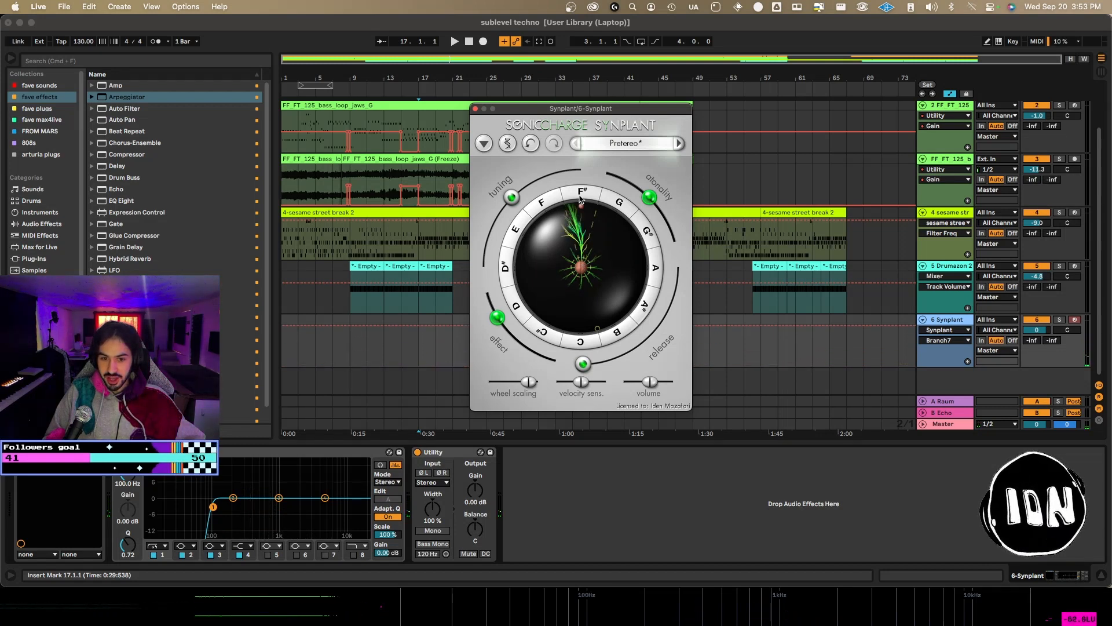
Insert Smooth Operator from the favourite plugins before EQ Eight on the Synplant track, and switch EQ Eight's first band to a gentler low-cut filter.
scroll(110, 174, "down", 1)
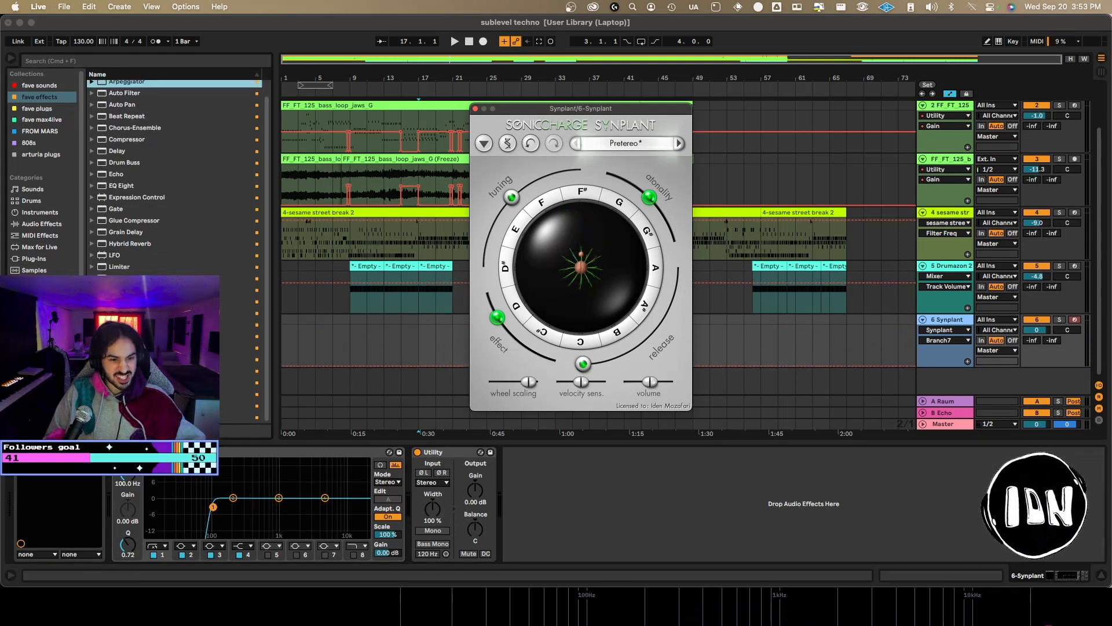
left_click(51, 110)
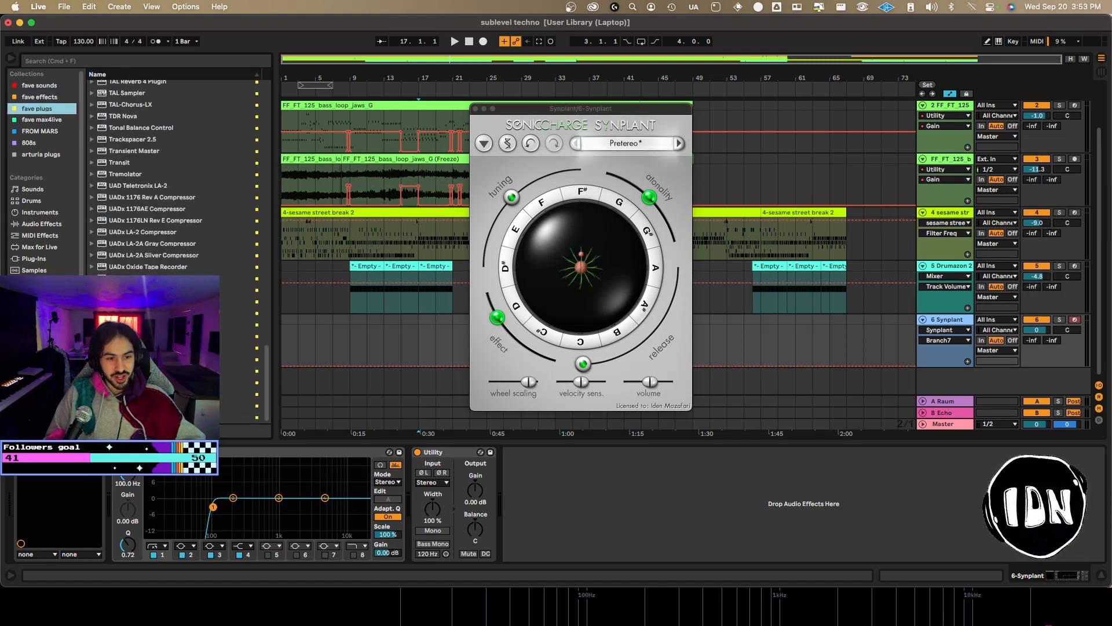
scroll(157, 121, "up", 6)
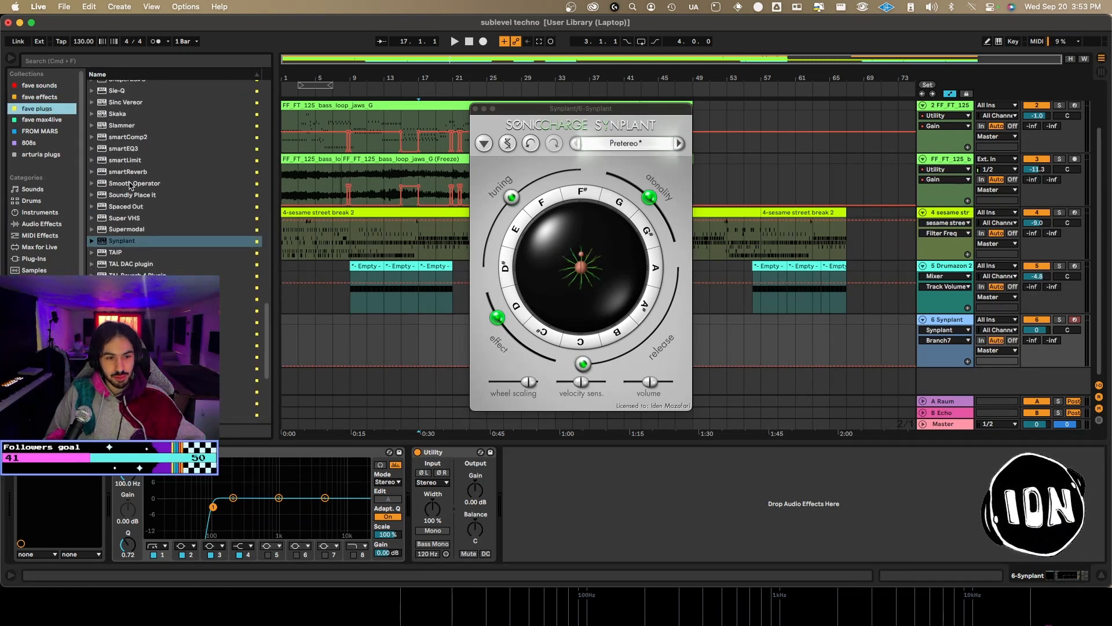
scroll(129, 251, "up", 2)
left_click(131, 232)
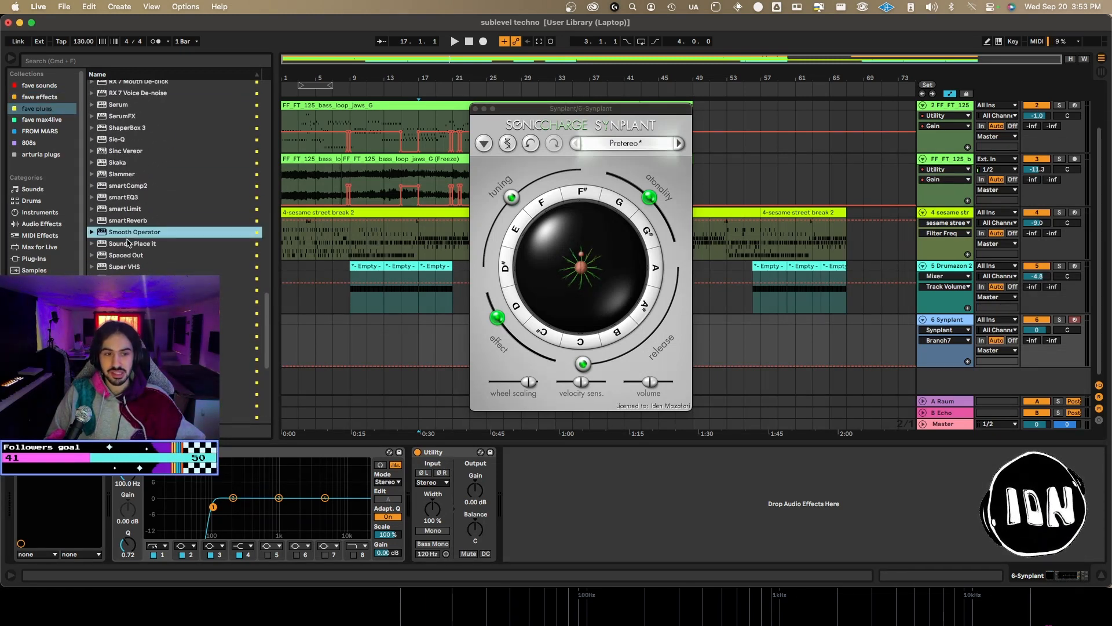
left_click_drag(130, 231, 368, 452)
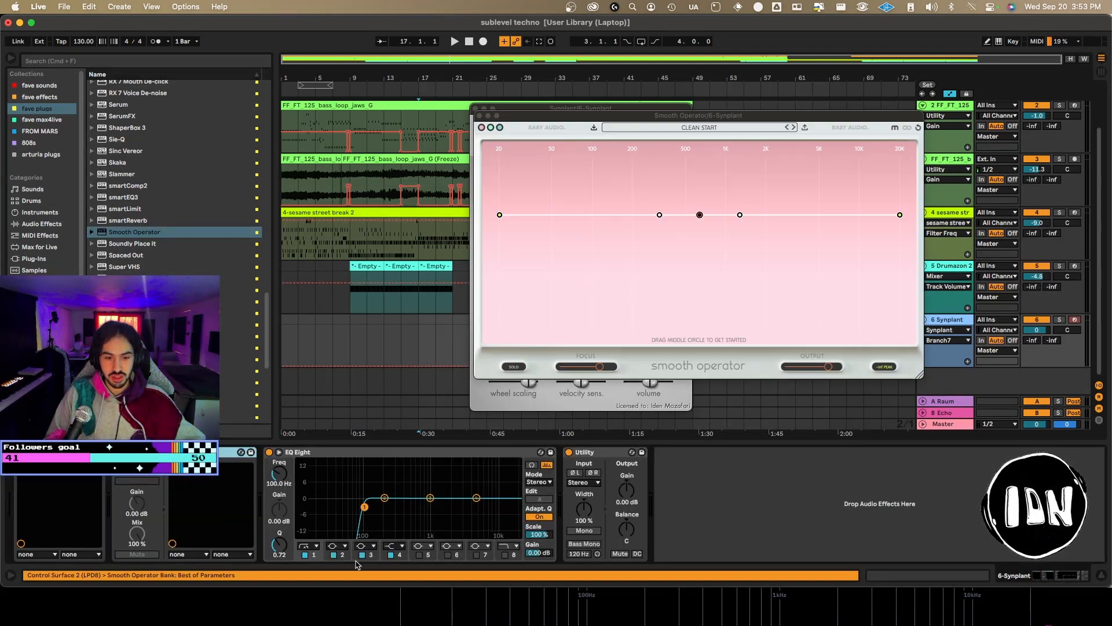
left_click(305, 546)
left_click(307, 491)
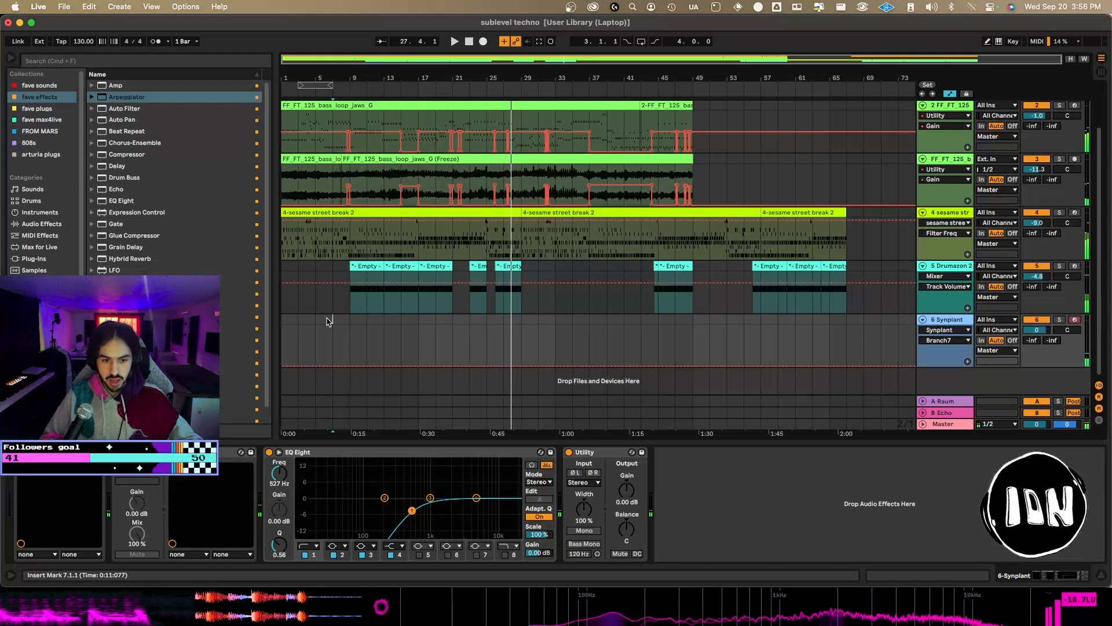
Hide the automation lanes and trim the start of the Synplant clip to bar 8.
key("a")
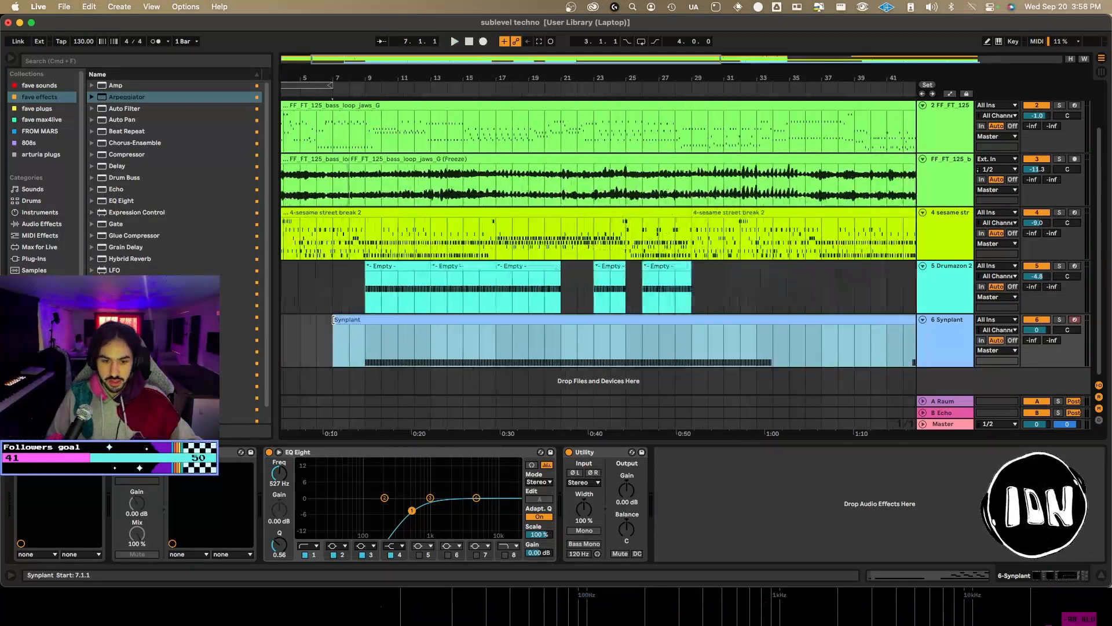
left_click_drag(333, 320, 350, 318)
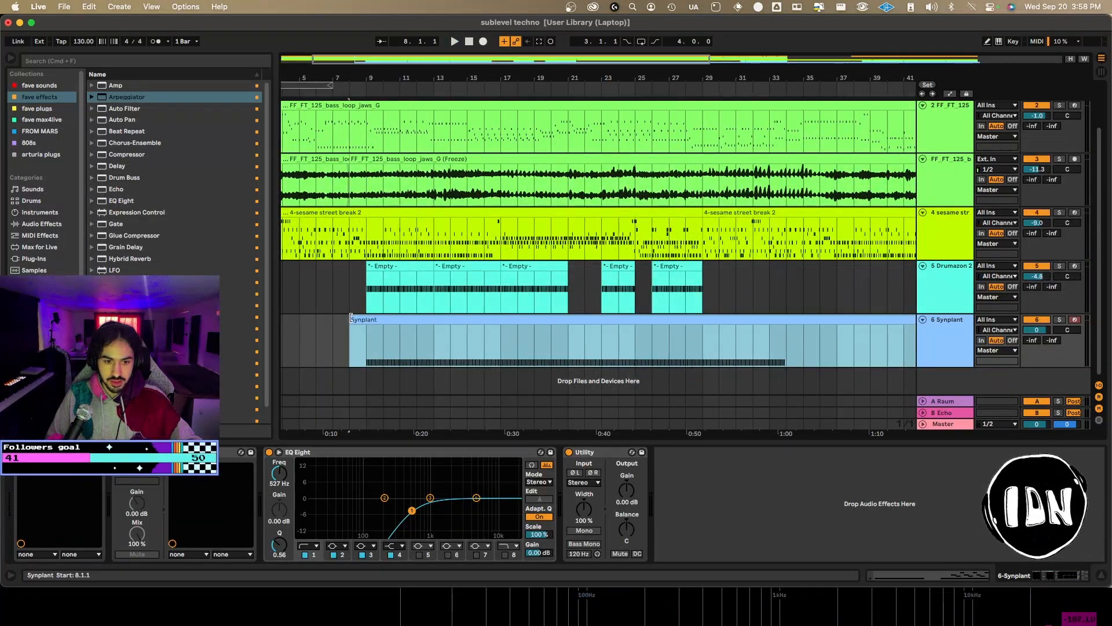
scroll(351, 317, "down", 5)
Open Synplant and draw Branch8 automation rising from bar 9 to a peak near bar 21, then falling to zero by about bar 33.
left_click(942, 344)
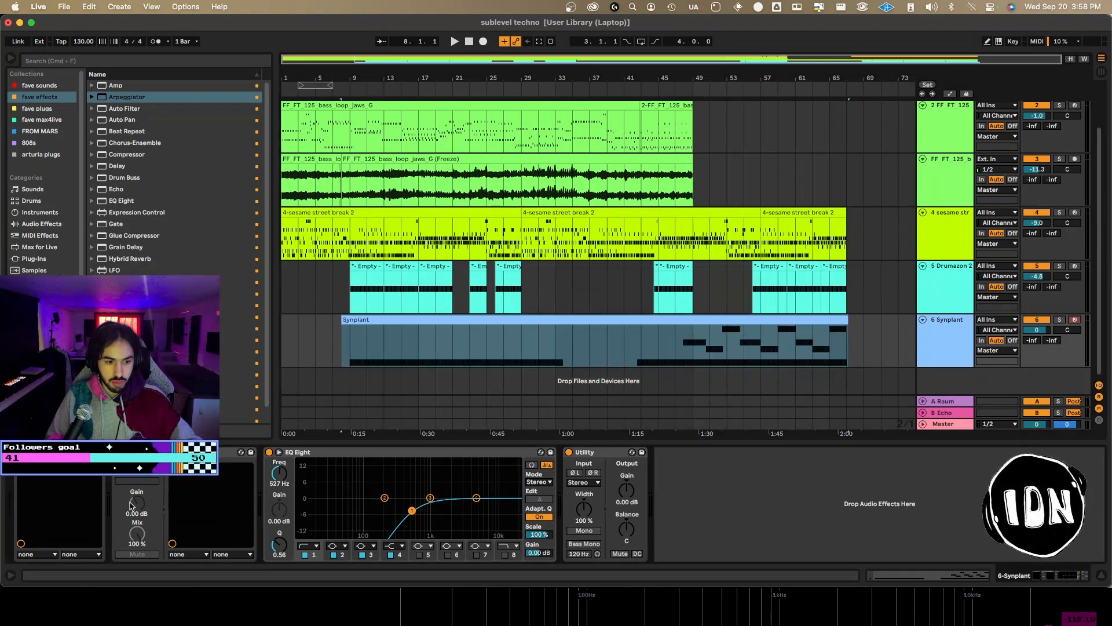
left_click(38, 452)
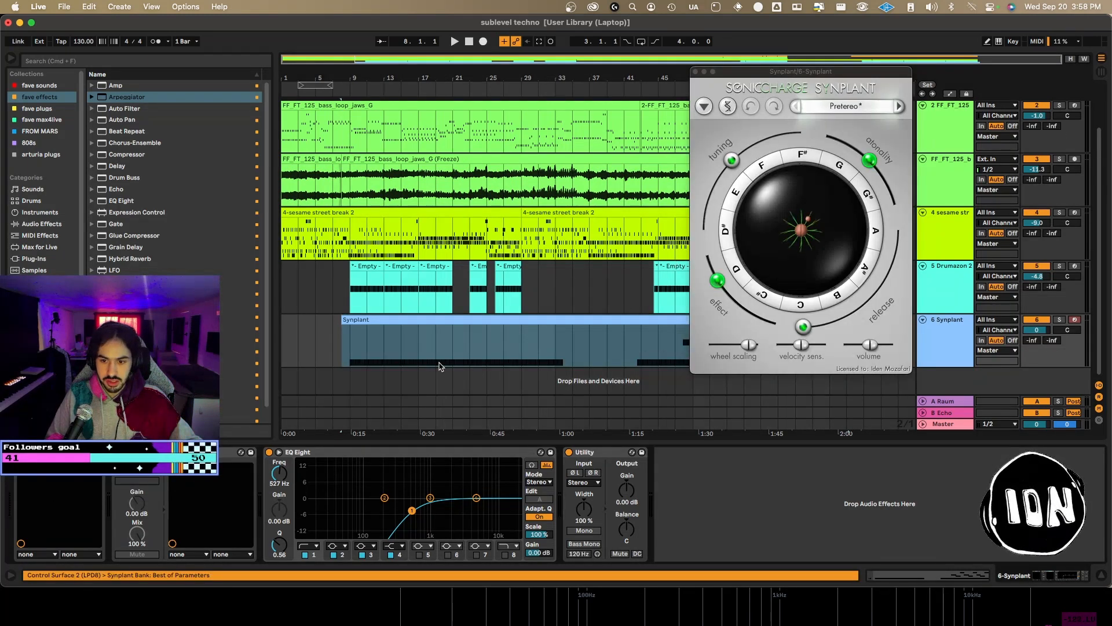
key("a")
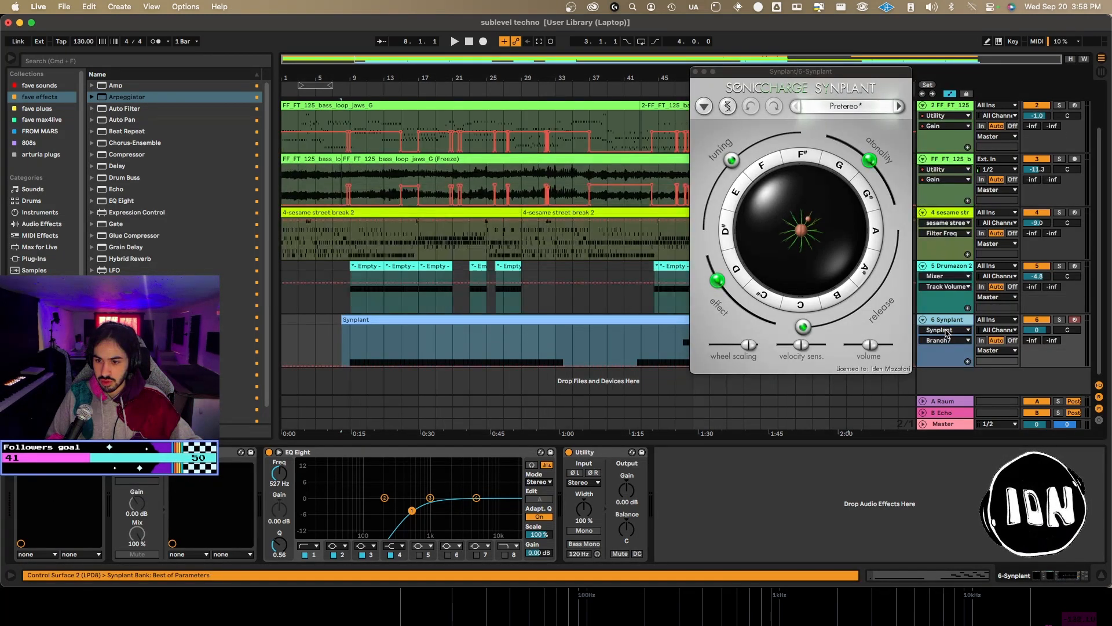
left_click(352, 367)
left_click_drag(454, 366, 452, 326)
left_click_drag(555, 331, 555, 364)
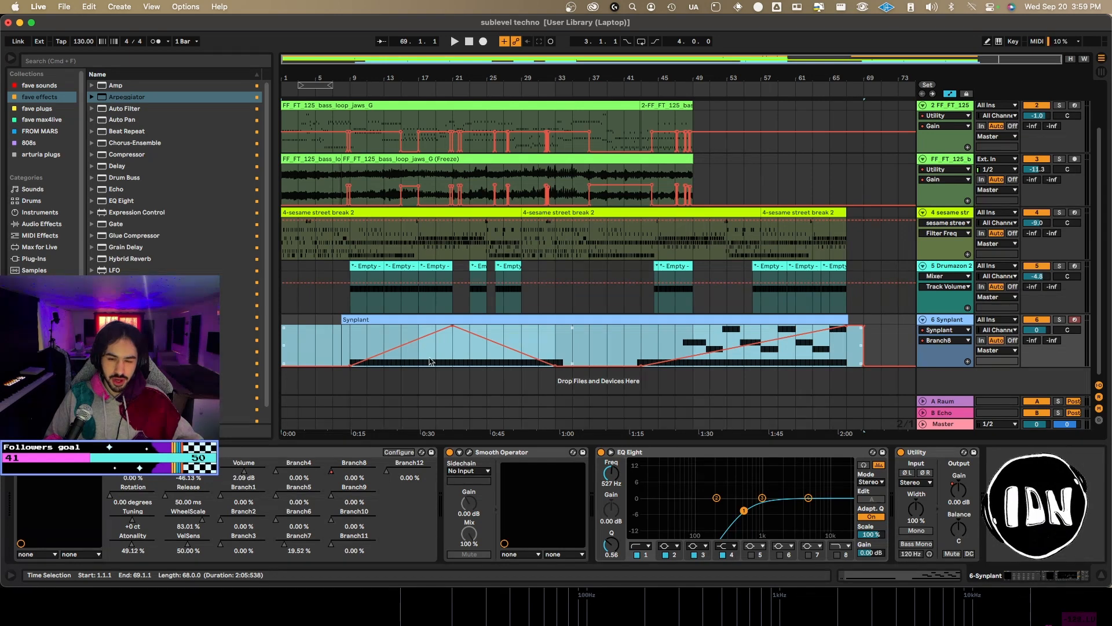
Audition the soloed Synplant part from bar 47 with the automation lanes hidden.
left_click(684, 343)
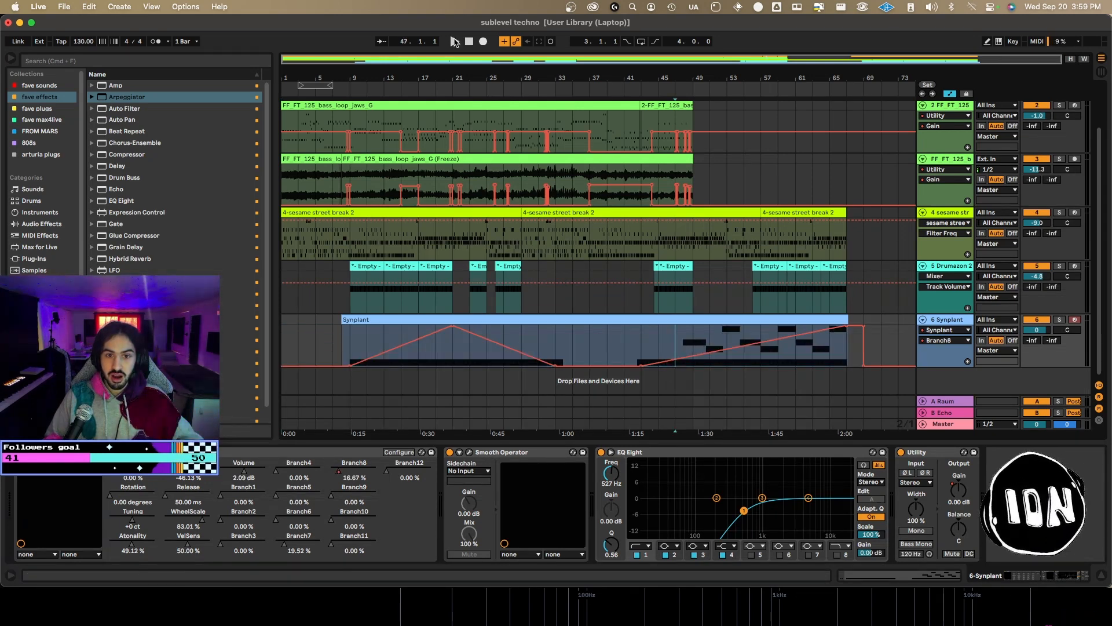
key("plus")
key("plus")
key("plus")
key("plus")
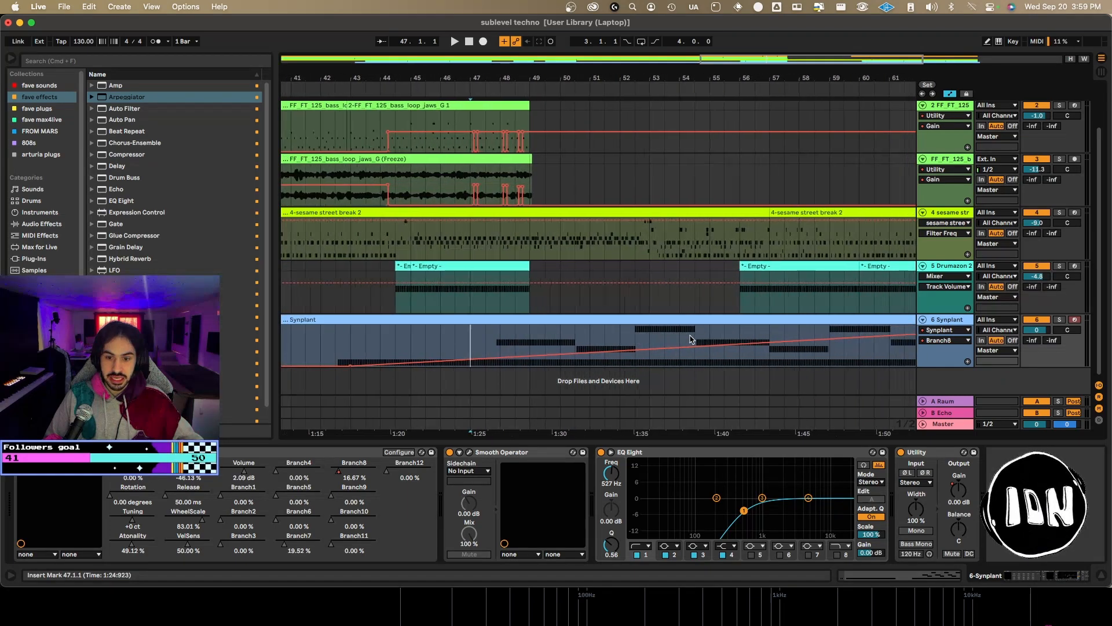
key("minus")
key("minus")
key("a")
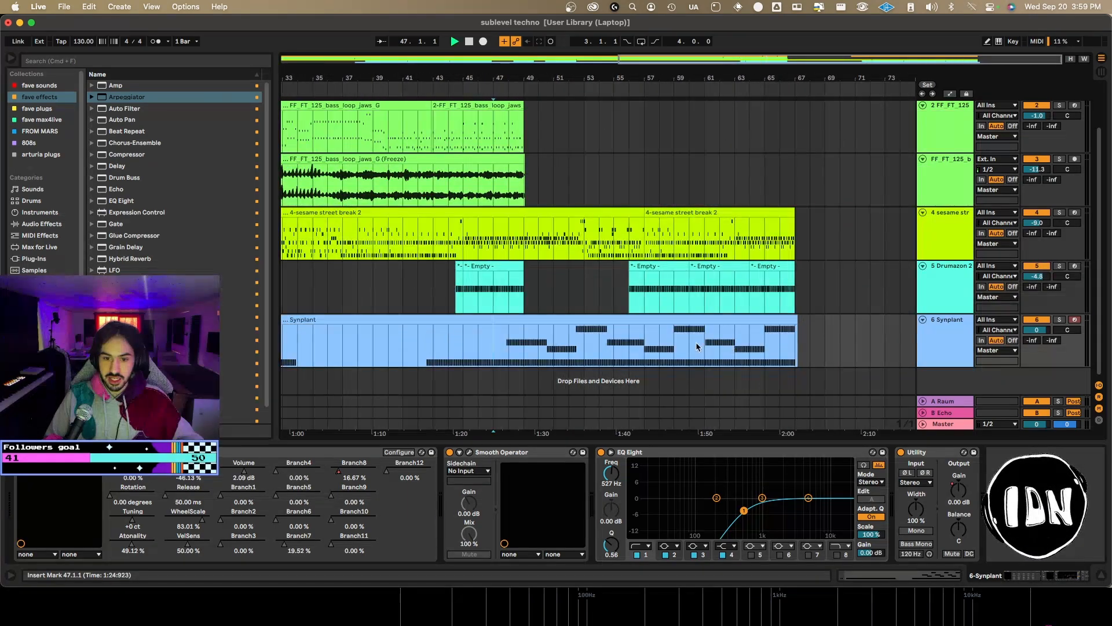
key("space")
key("space")
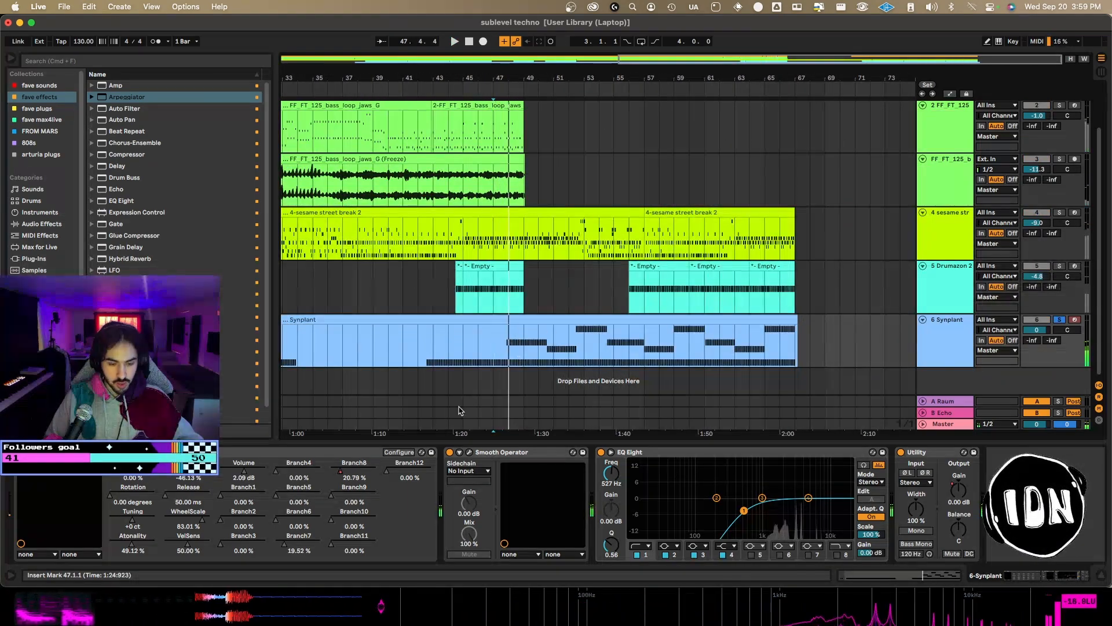
Open the Synplant window and adjust Branch11's length to about 3.7% while playing from bar 47.
left_click(39, 452)
key("space")
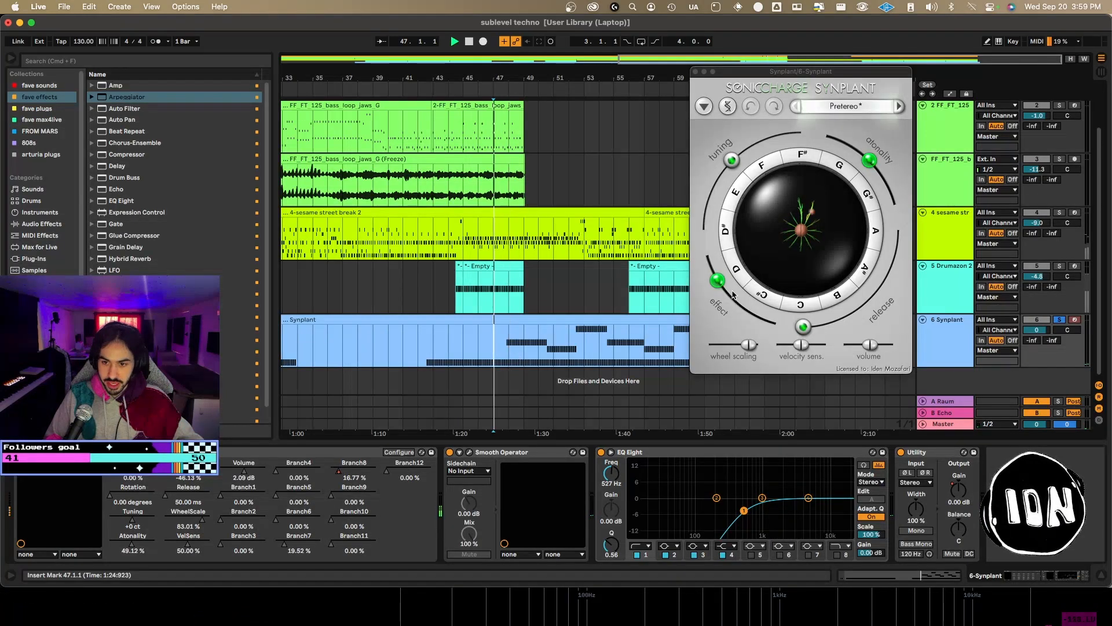
left_click_drag(813, 211, 814, 238)
key("space")
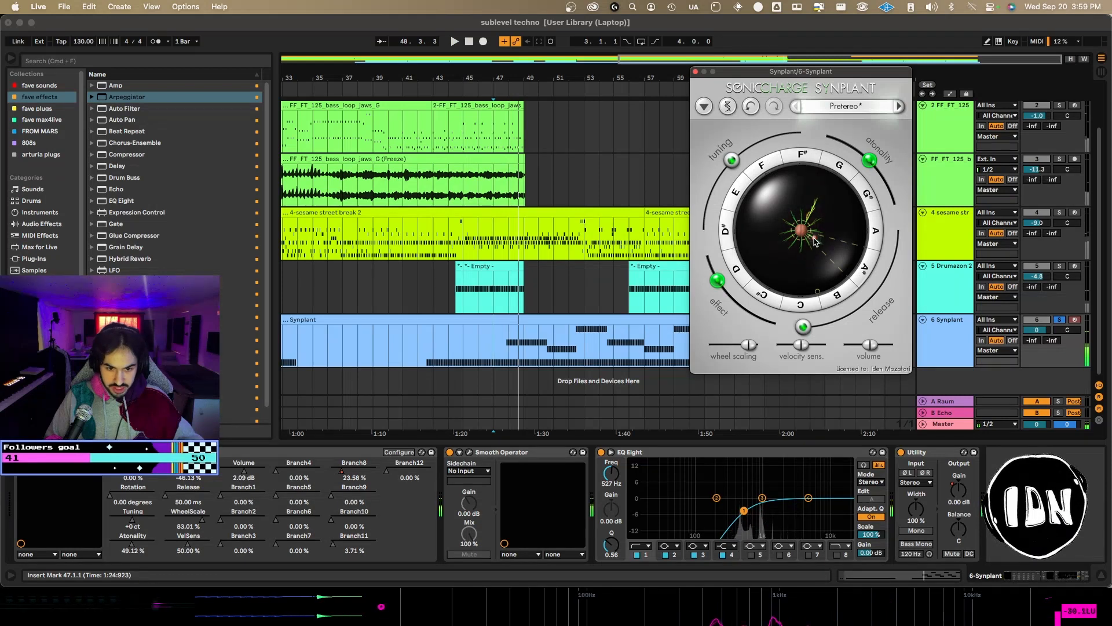
Draw a short Branch11 automation swell from bar 48, peaking at bar 49 and falling by bar 50, and audition it from bar 47.
key("a")
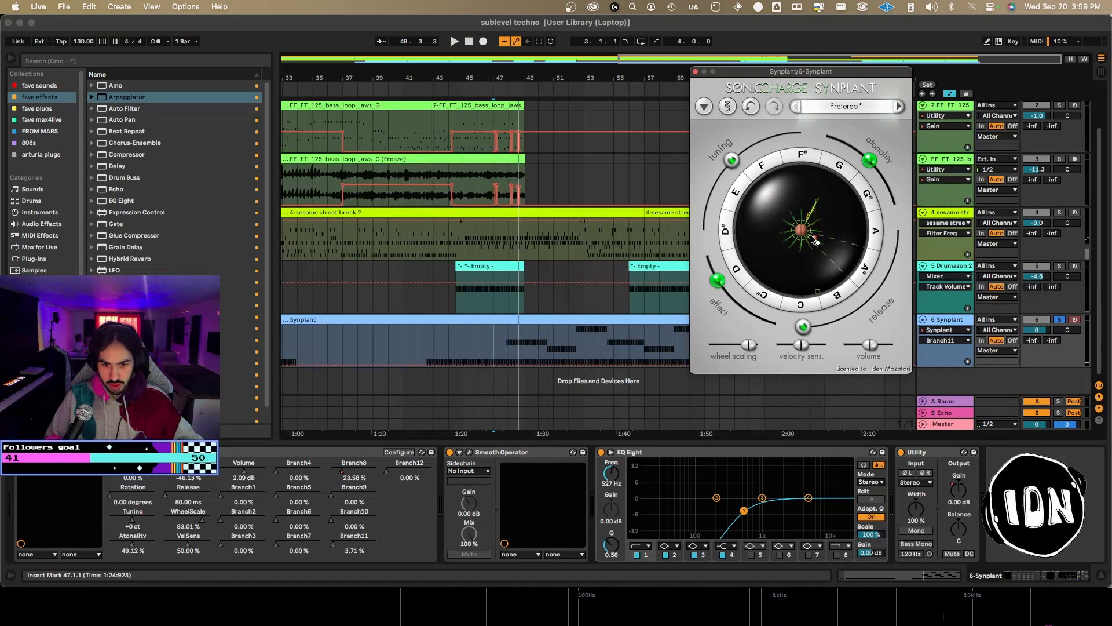
left_click(508, 366)
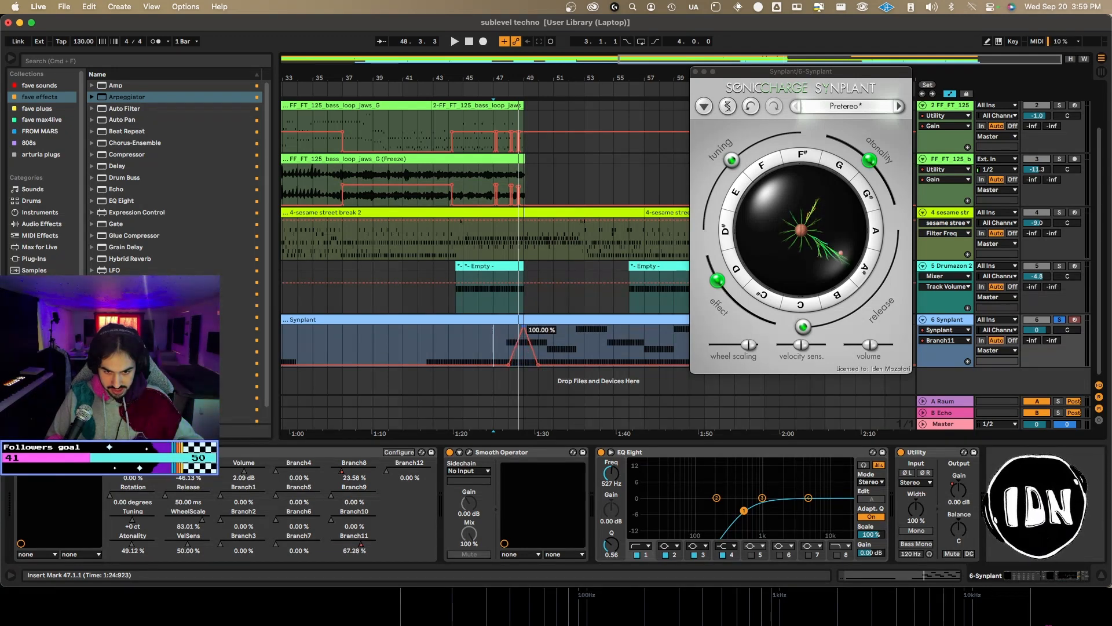
key("space")
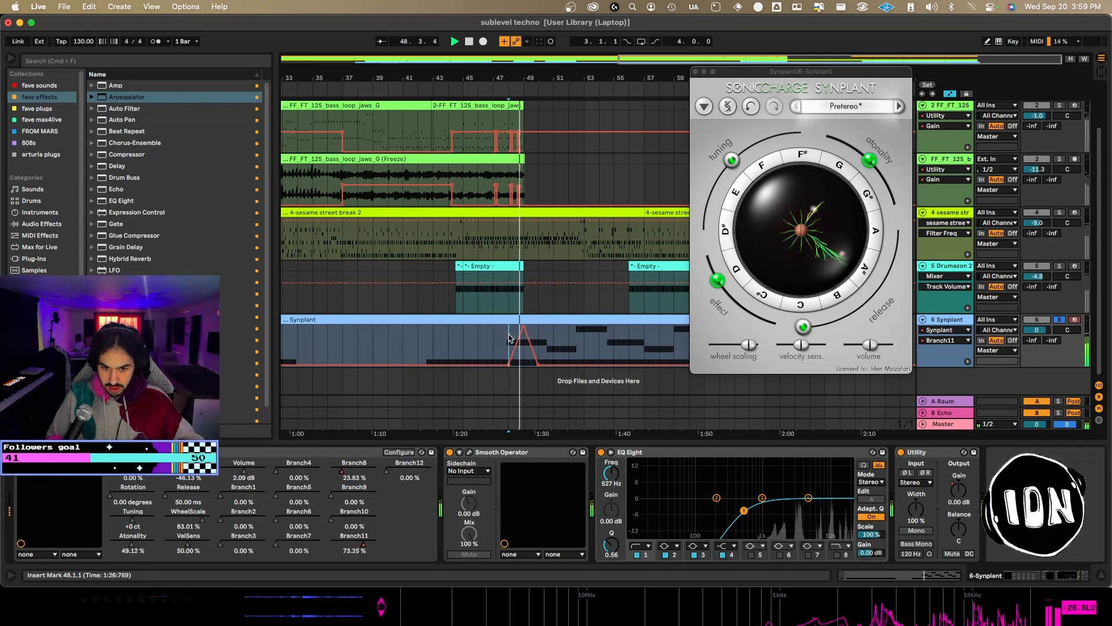
mouse_move(527, 329)
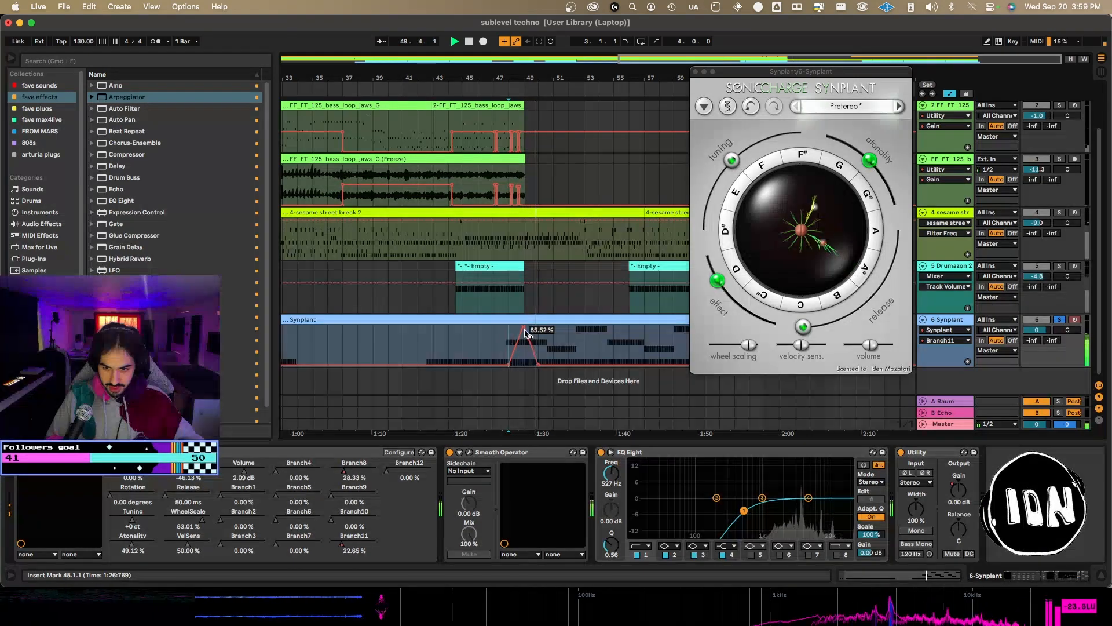
key("space")
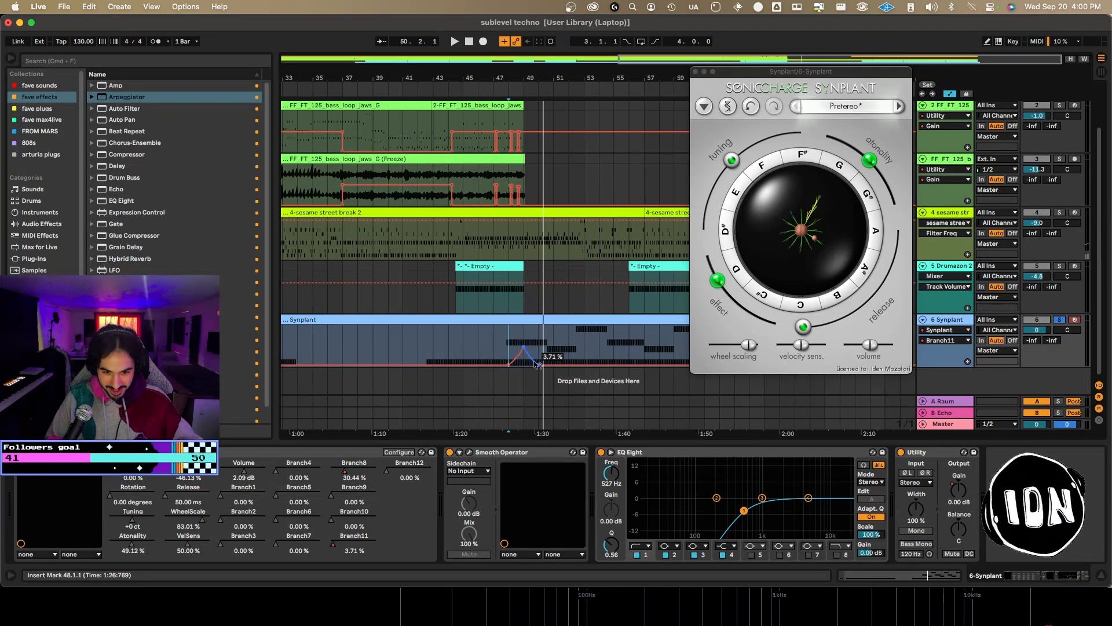
left_click(493, 348)
key("space")
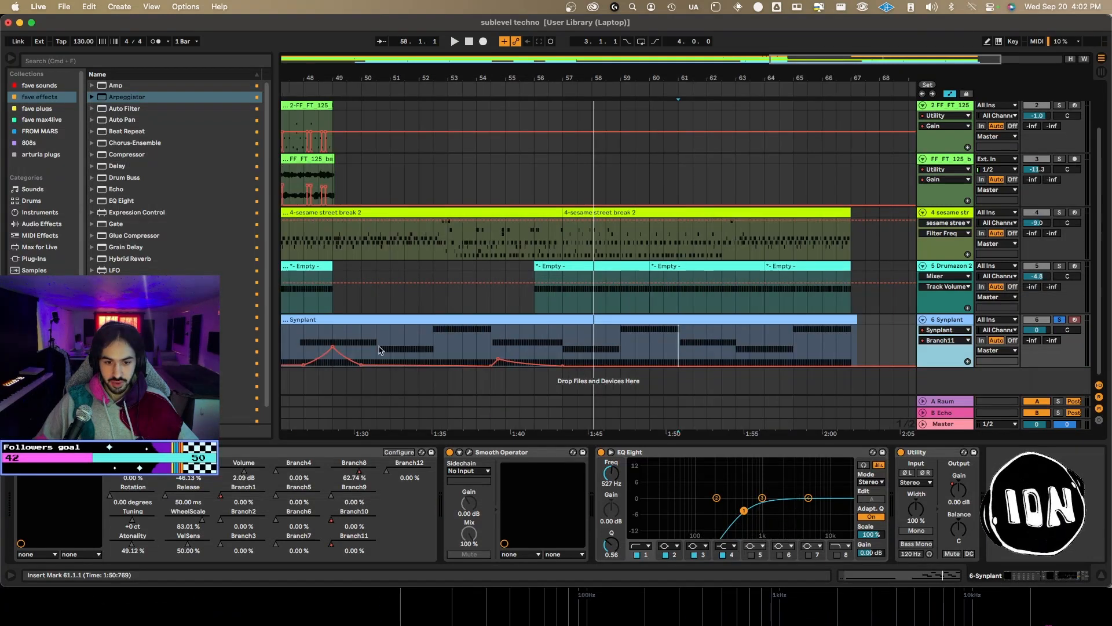
Move the Branch11 automation into its own lane below the Synplant track.
left_click(379, 350)
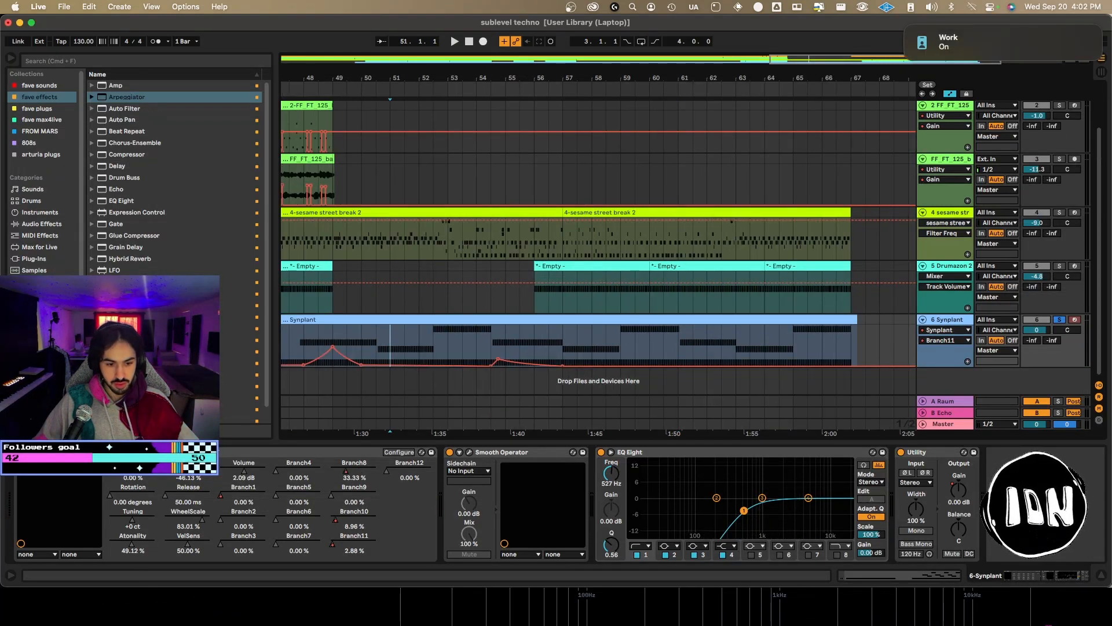
left_click(968, 361)
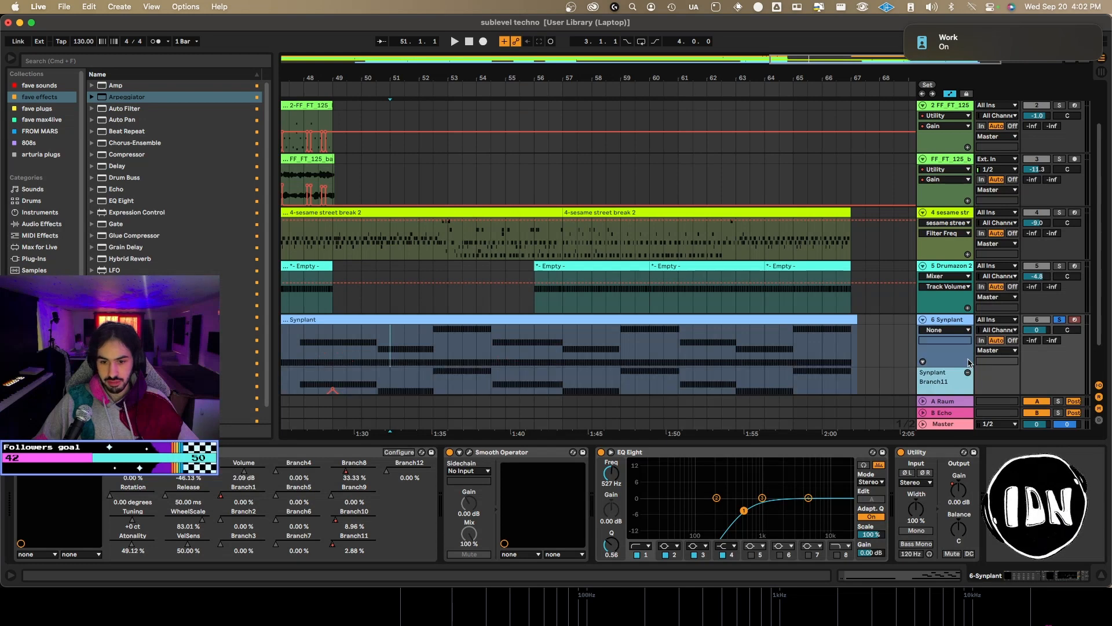
scroll(934, 294, "down", 2)
left_click(934, 288)
left_click(952, 318)
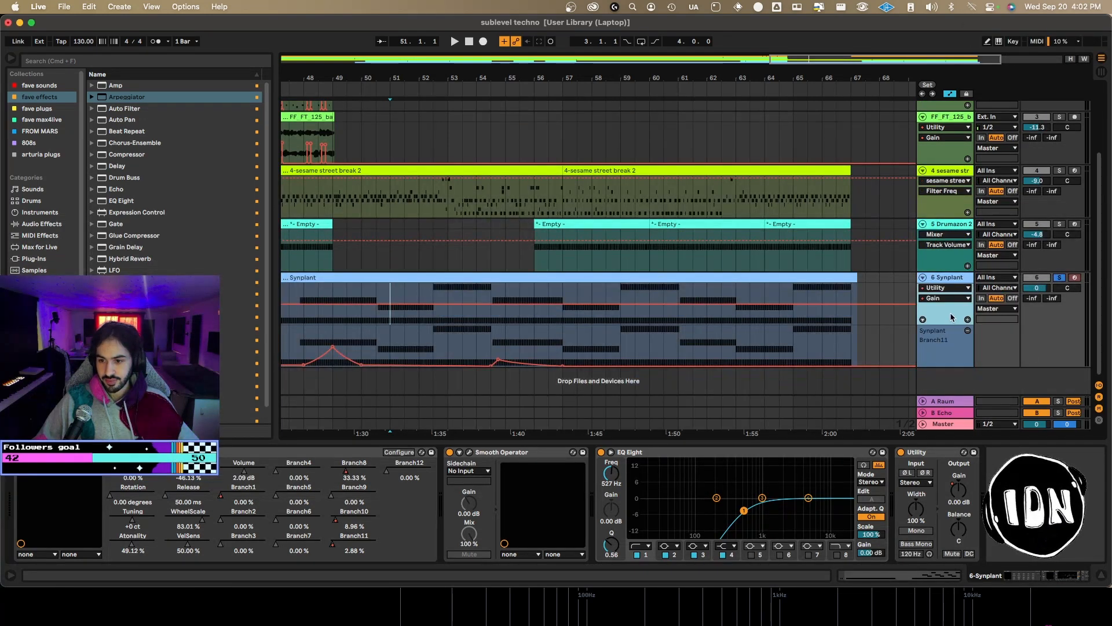
Select Synplant's Branch1 automation and place it in a separate lane below the track.
left_click(945, 288)
left_click(939, 389)
left_click(943, 298)
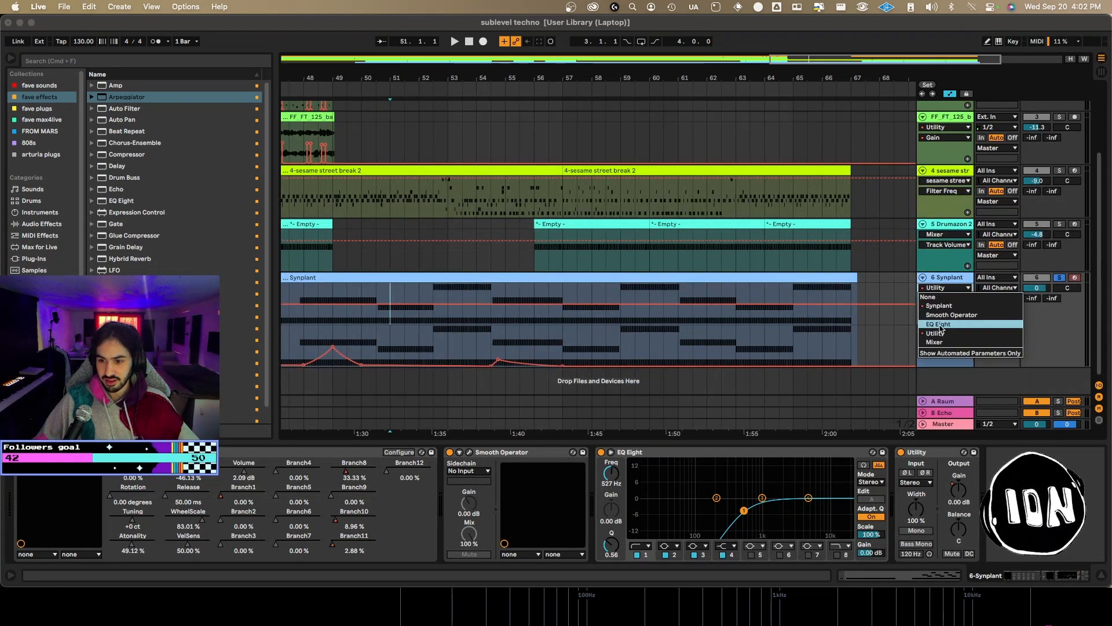
left_click(936, 308)
left_click(954, 299)
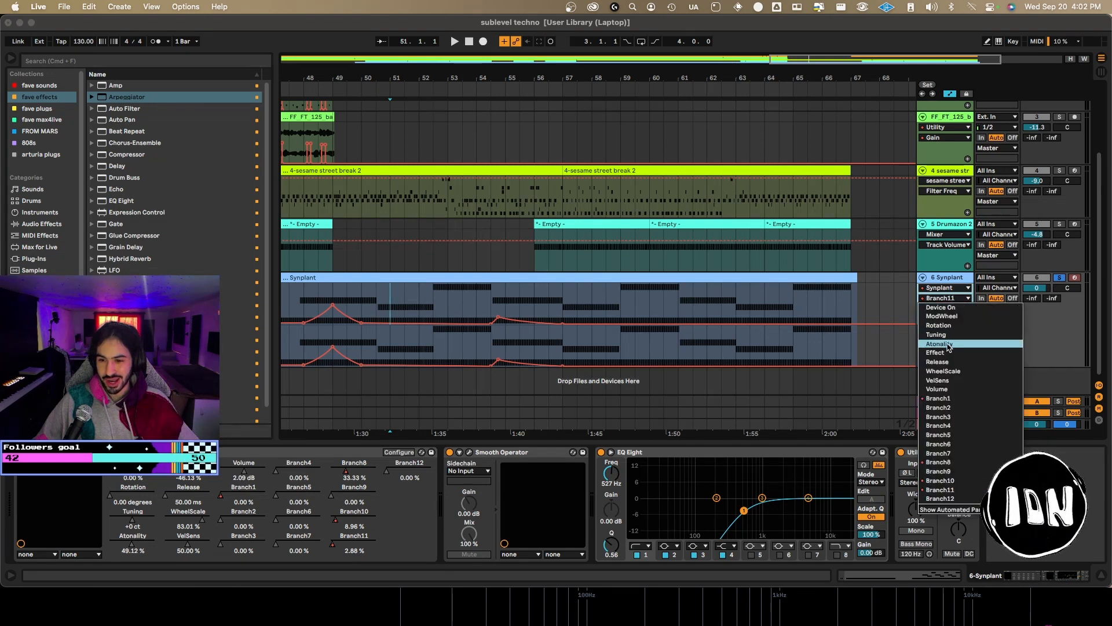
left_click(953, 364)
left_click(968, 320)
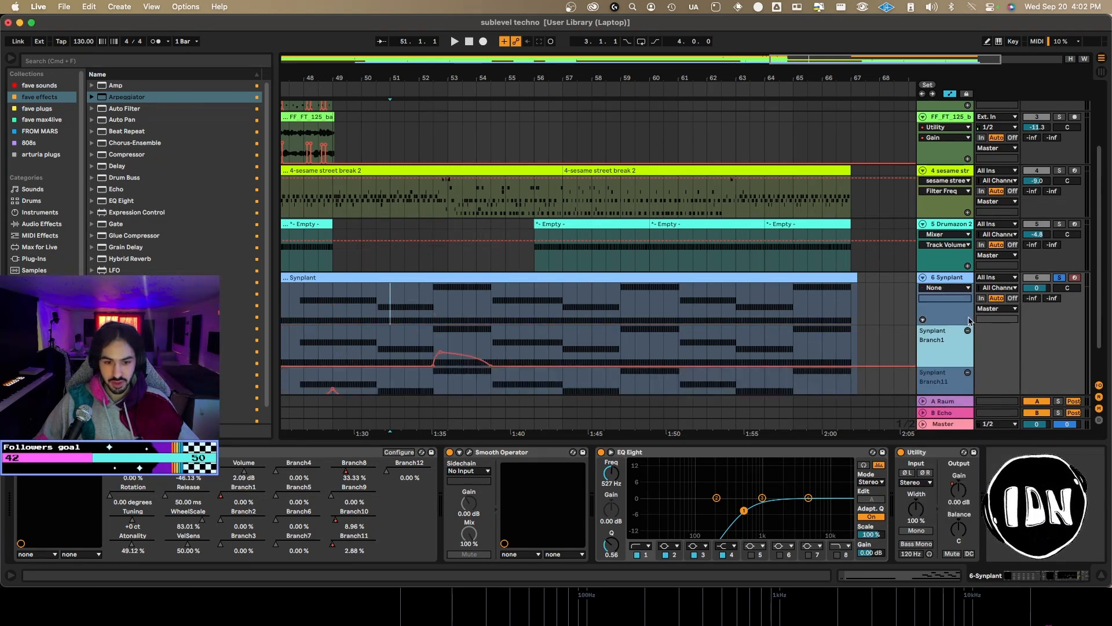
Switch the Synplant track's main lane to Branch8 and give that automation its own lane.
left_click(945, 288)
left_click(940, 308)
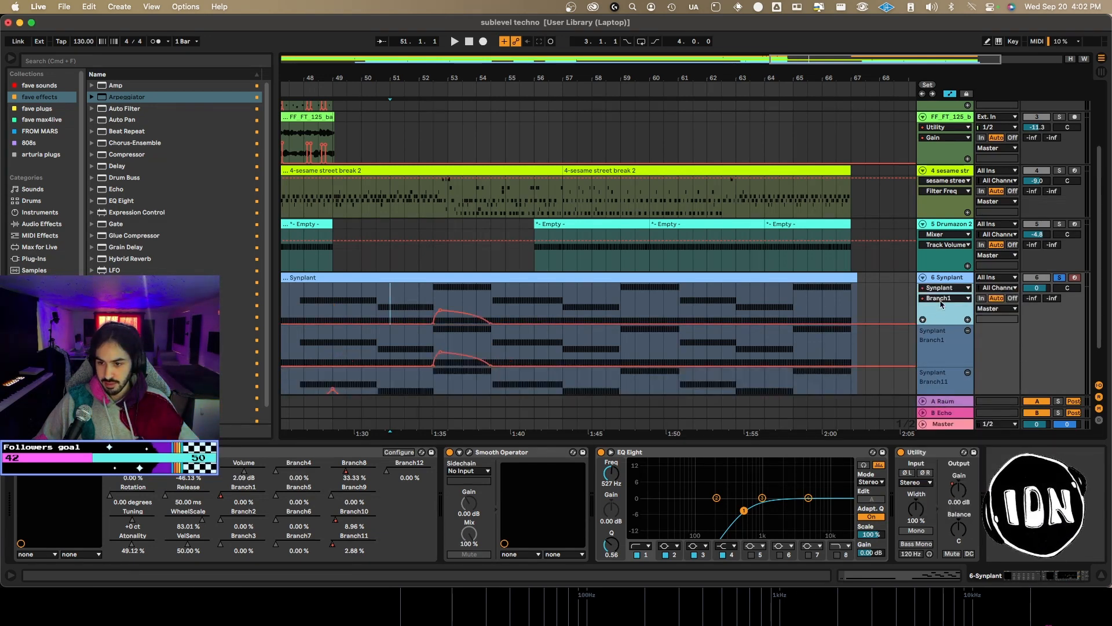
left_click(943, 298)
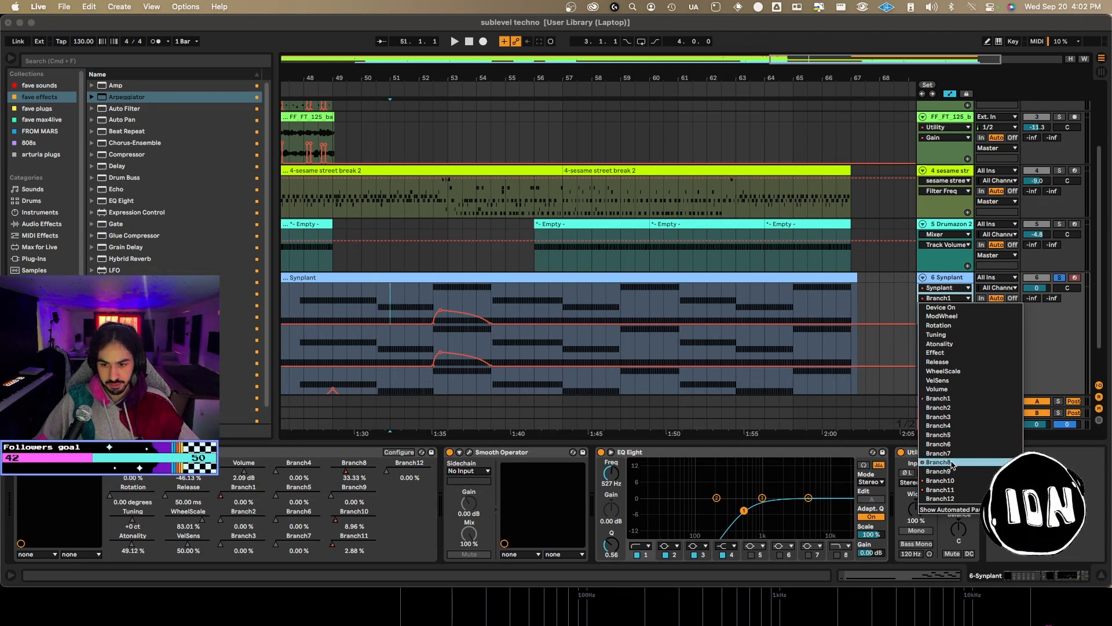
left_click(953, 462)
left_click(968, 320)
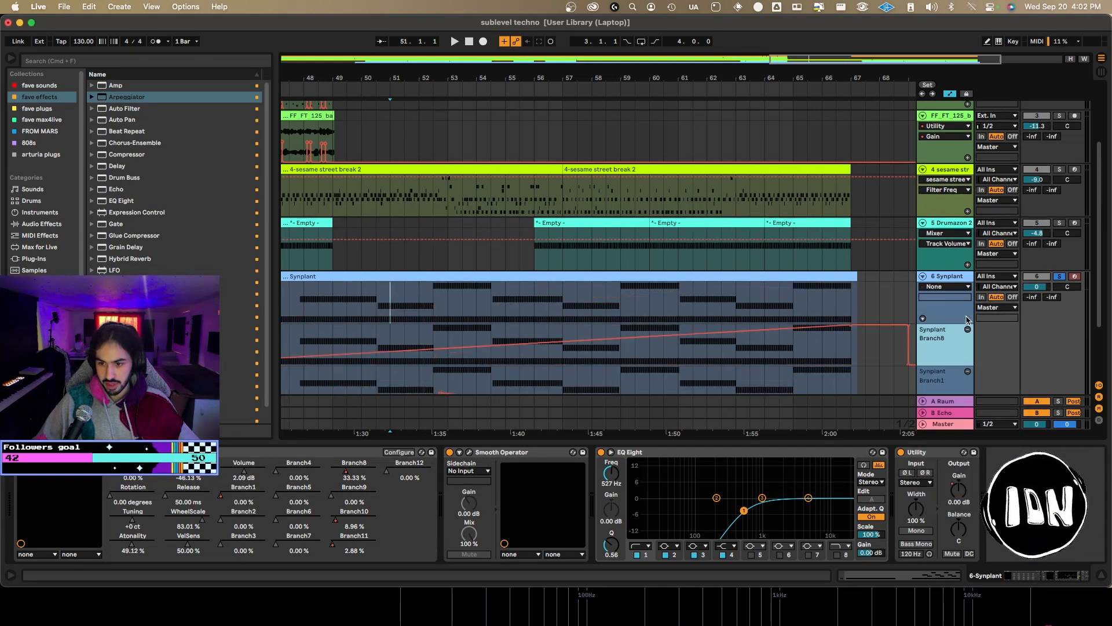
Show Synplant's Branch10 automation on the Synplant track and place it in its own lane.
left_click(953, 288)
left_click(944, 332)
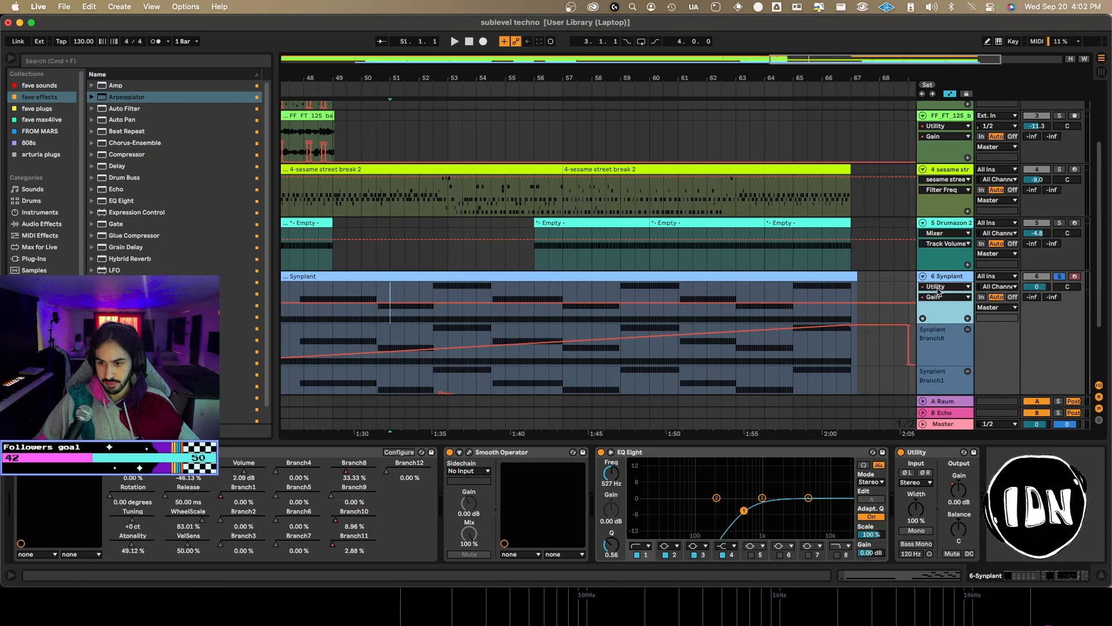
left_click(940, 287)
left_click(937, 306)
left_click(944, 296)
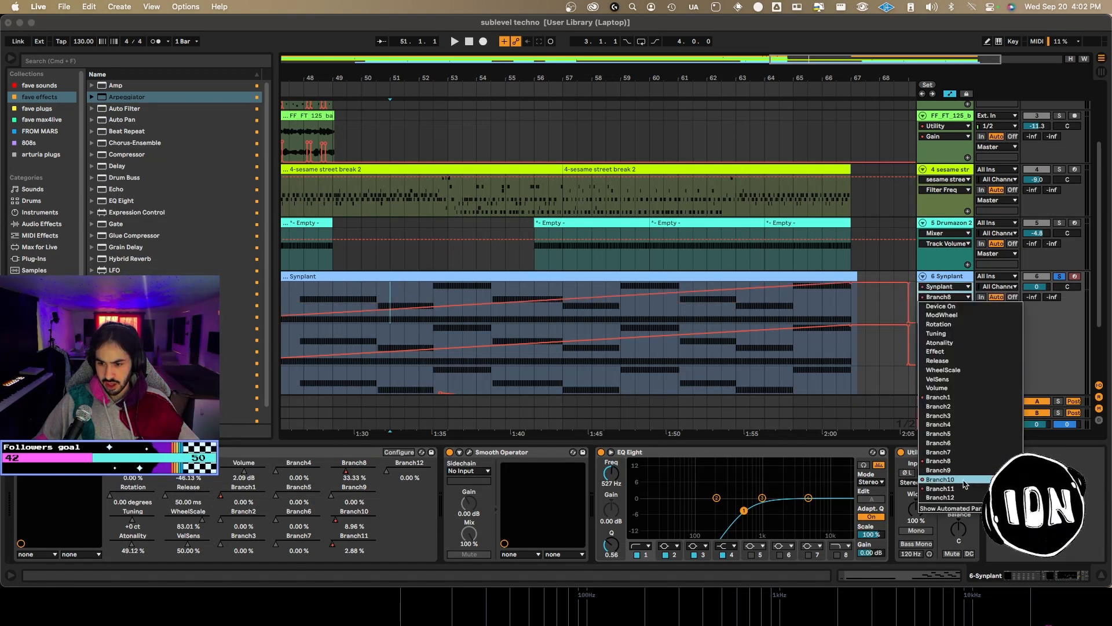
left_click(956, 480)
left_click(967, 318)
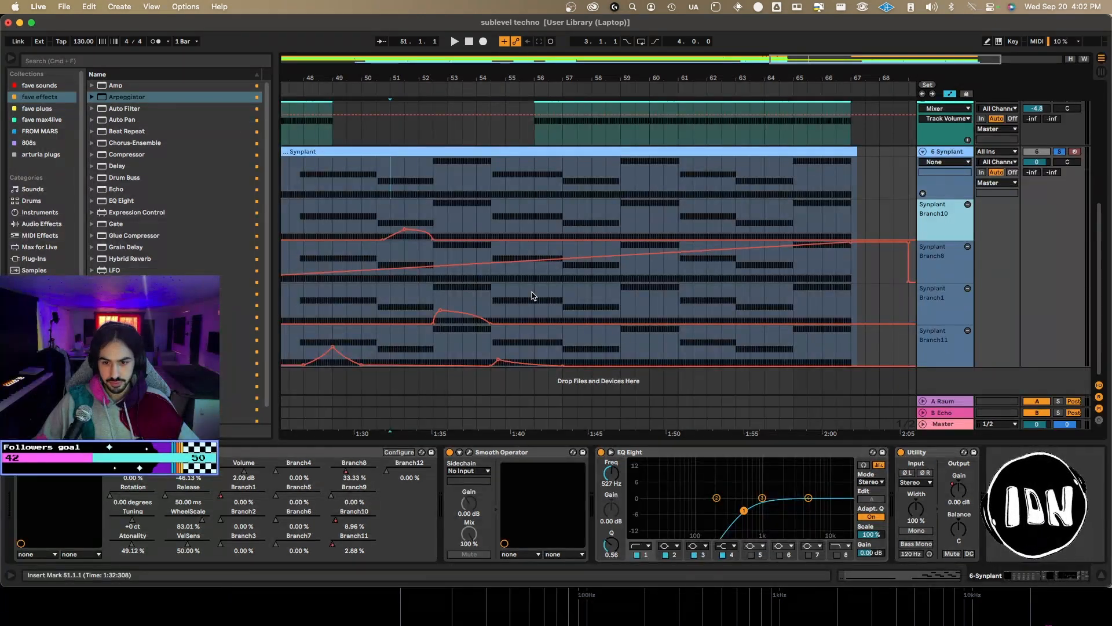
Copy the two-bar Branch10 automation swell and paste it at bars 57 and 63.
scroll(531, 296, "left", 5)
left_click_drag(490, 221, 439, 215)
left_click(628, 220)
key("super+v")
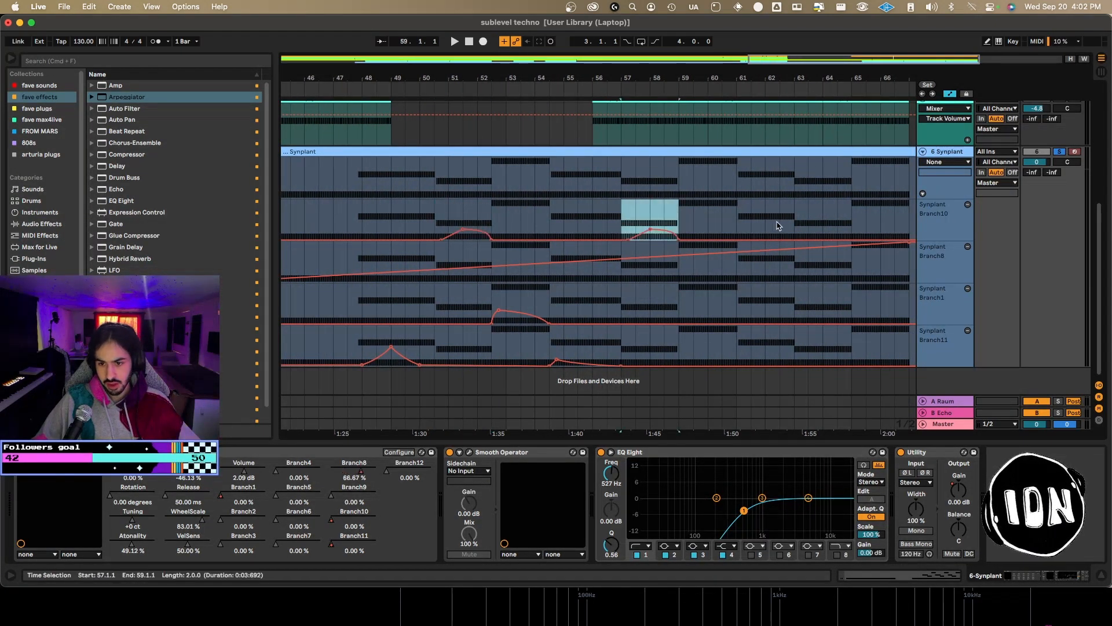
left_click(806, 223)
key("super+v")
scroll(797, 226, "right", 2)
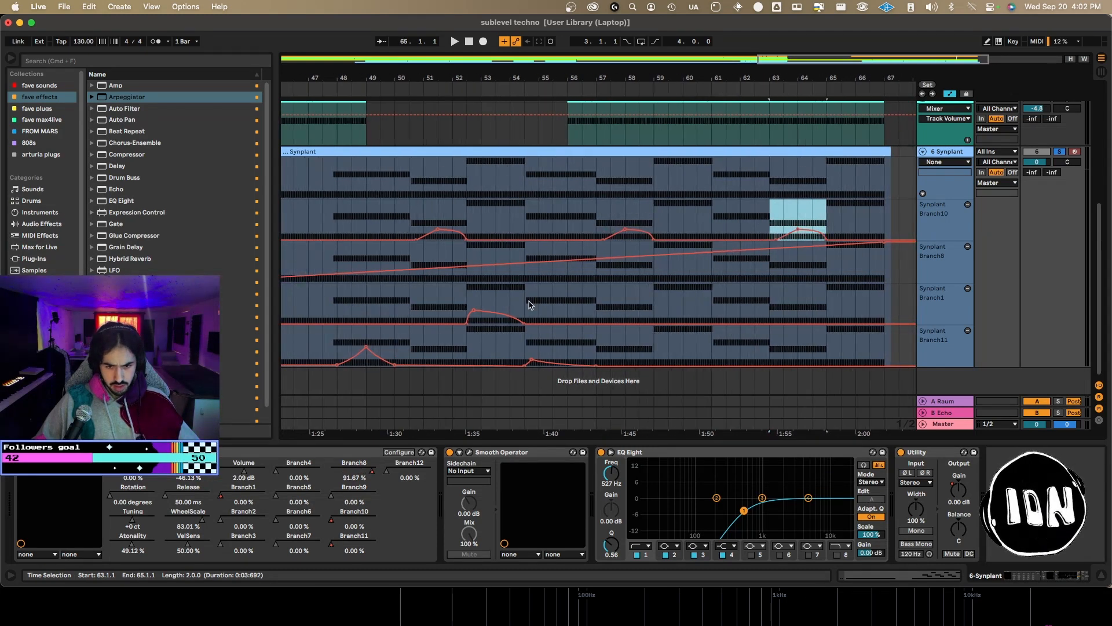
Copy the two-bar Branch1 automation curve starting at 52.3 and paste it at bars 59 and 65.
left_click_drag(526, 305, 463, 305)
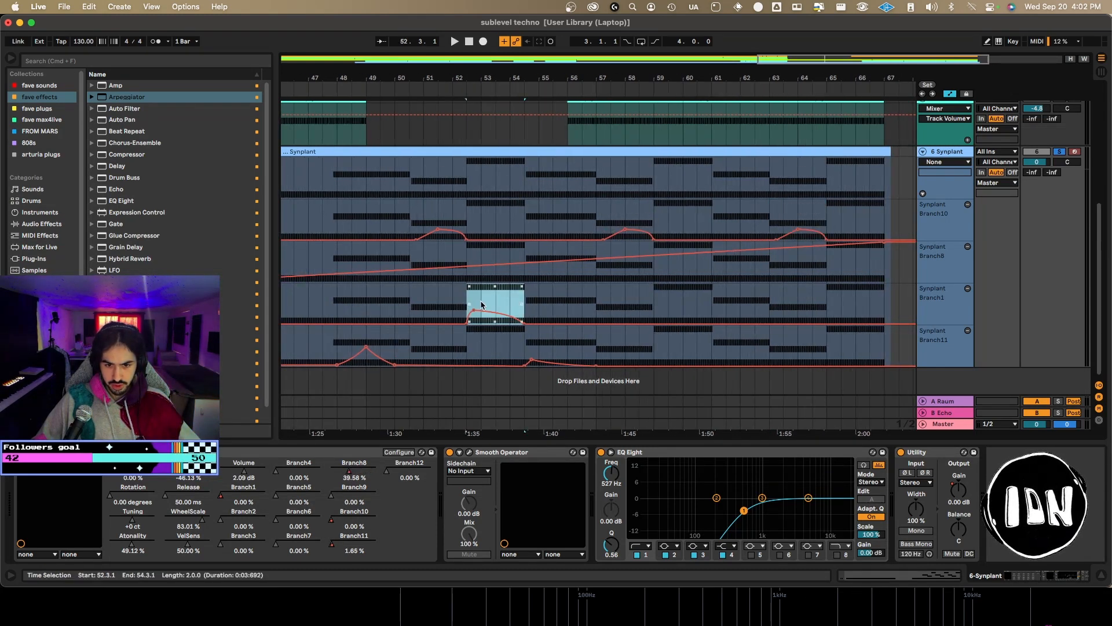
key("super+c")
left_click(654, 308)
key("super+v")
left_click(829, 304)
key("super+v")
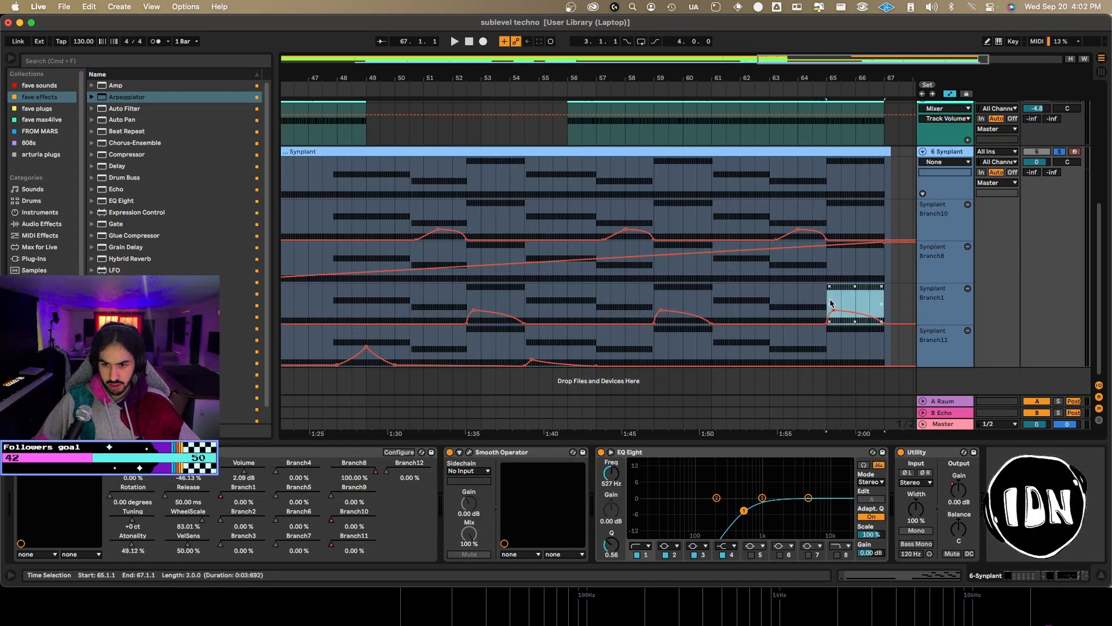
Copy the small Branch11 automation bump between 54.3 and bar 57 and paste it at bar 61.
left_click_drag(598, 347, 321, 337)
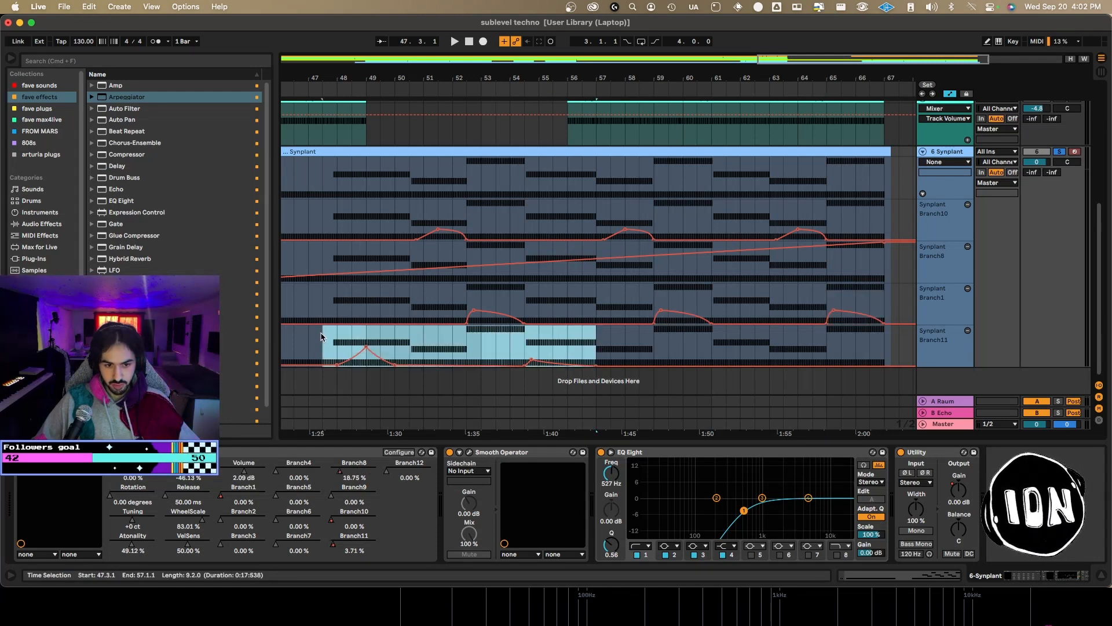
left_click_drag(597, 346, 524, 350)
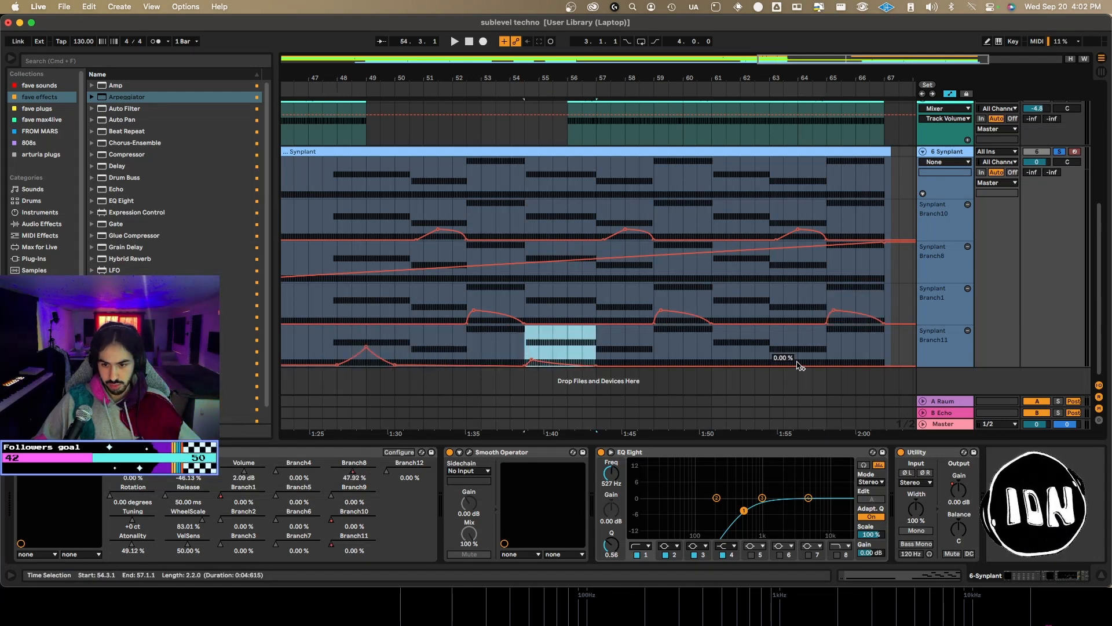
left_click(772, 346)
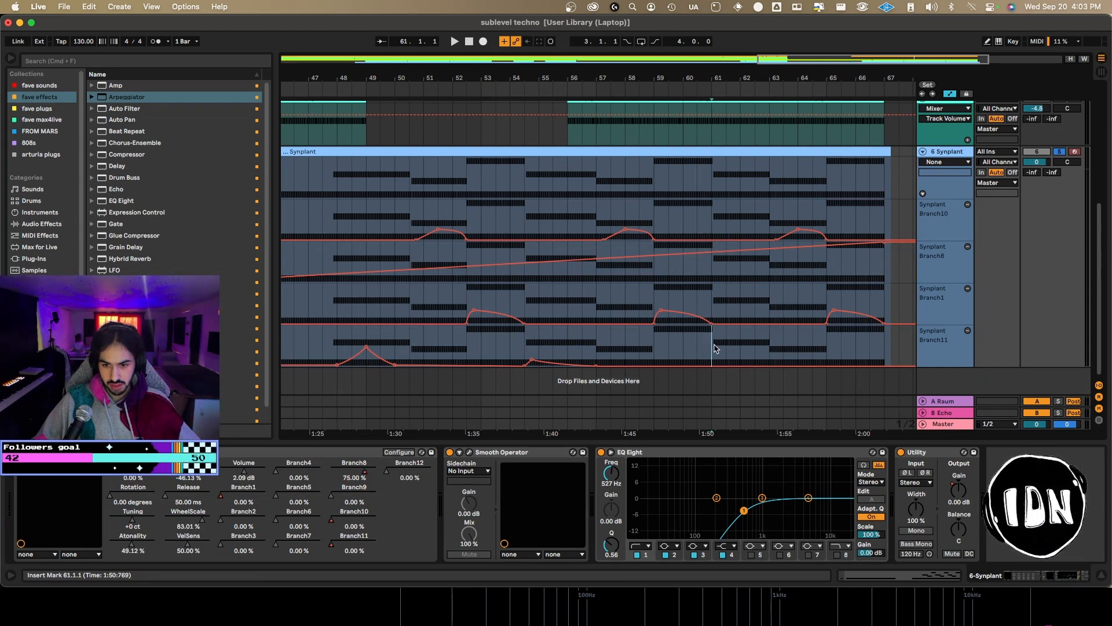
key("cmd+v")
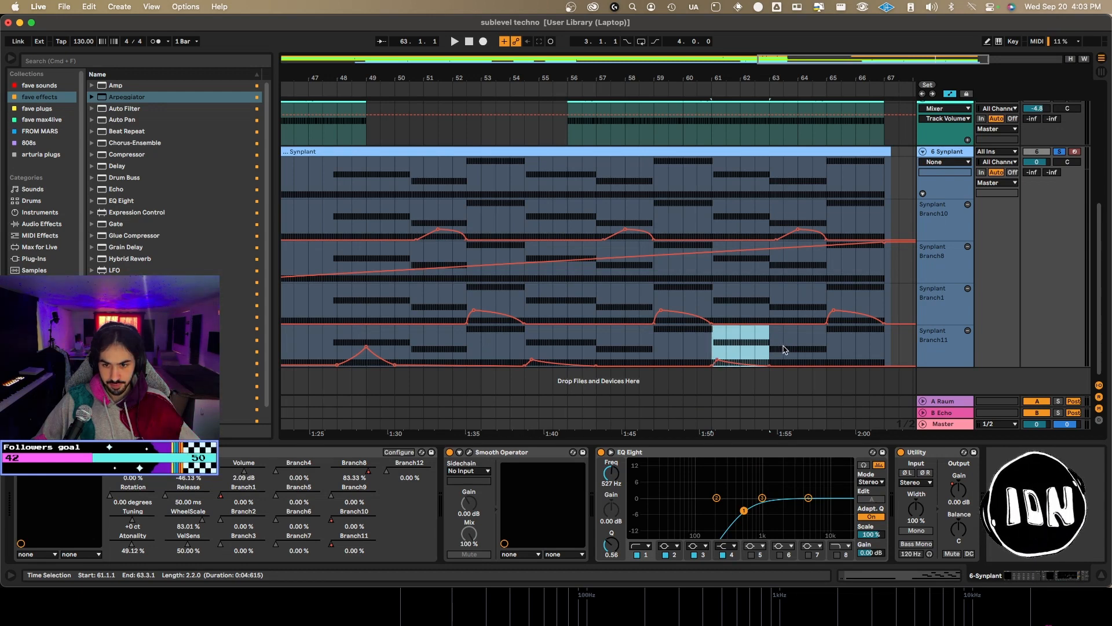
left_click(795, 348)
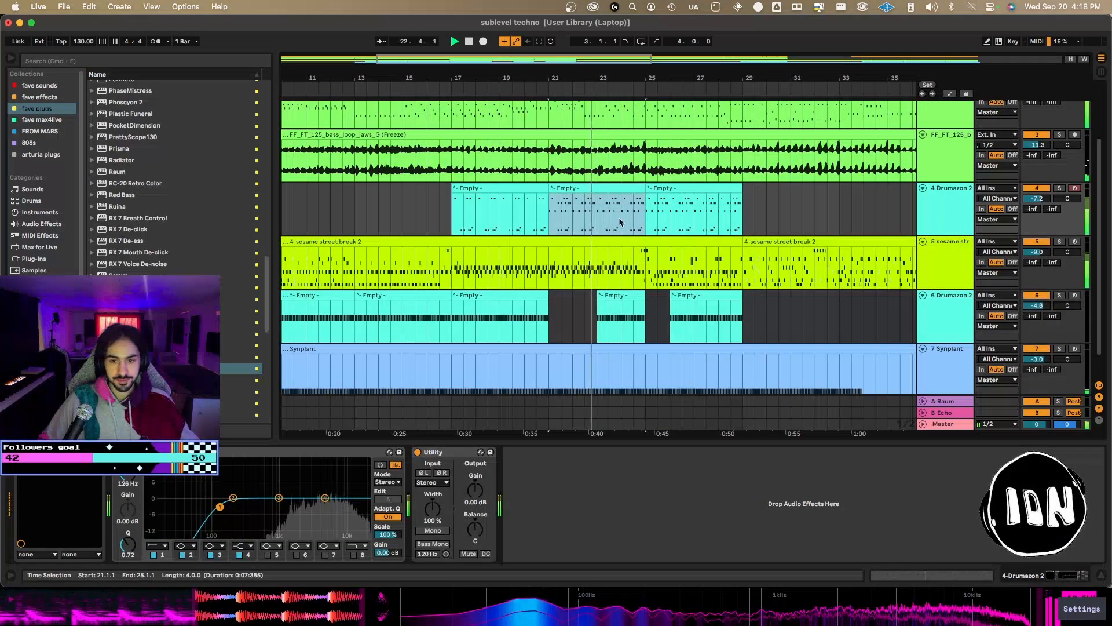
Split bar 24 off as a separate clip on the track 4 Drumazon 2 part.
left_click_drag(621, 220, 645, 216)
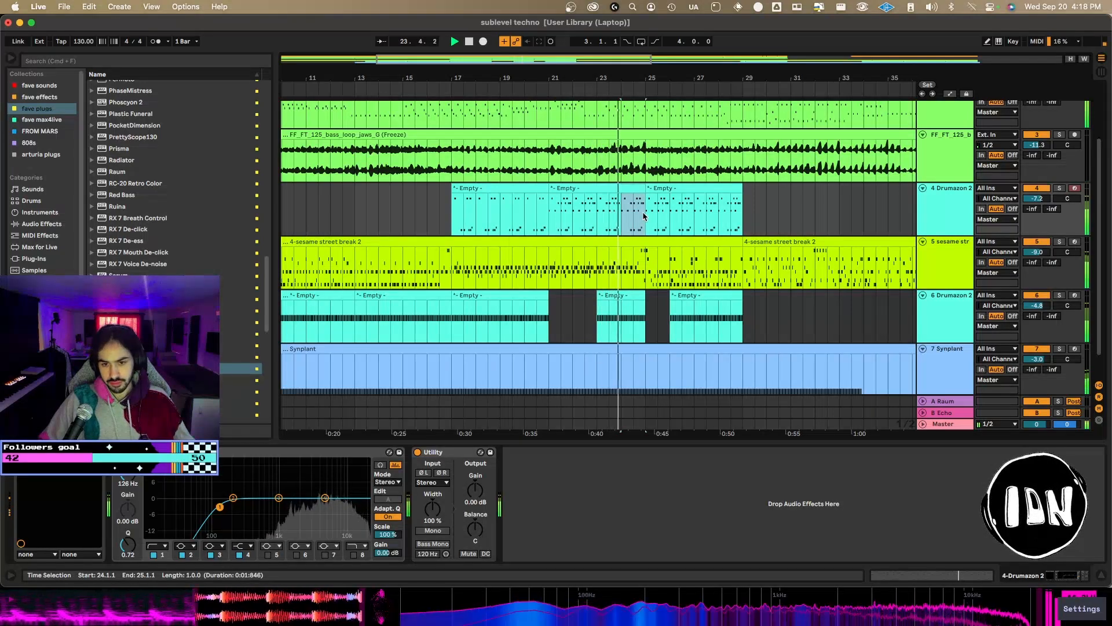
key("super+e")
scroll(642, 214, "right", 1)
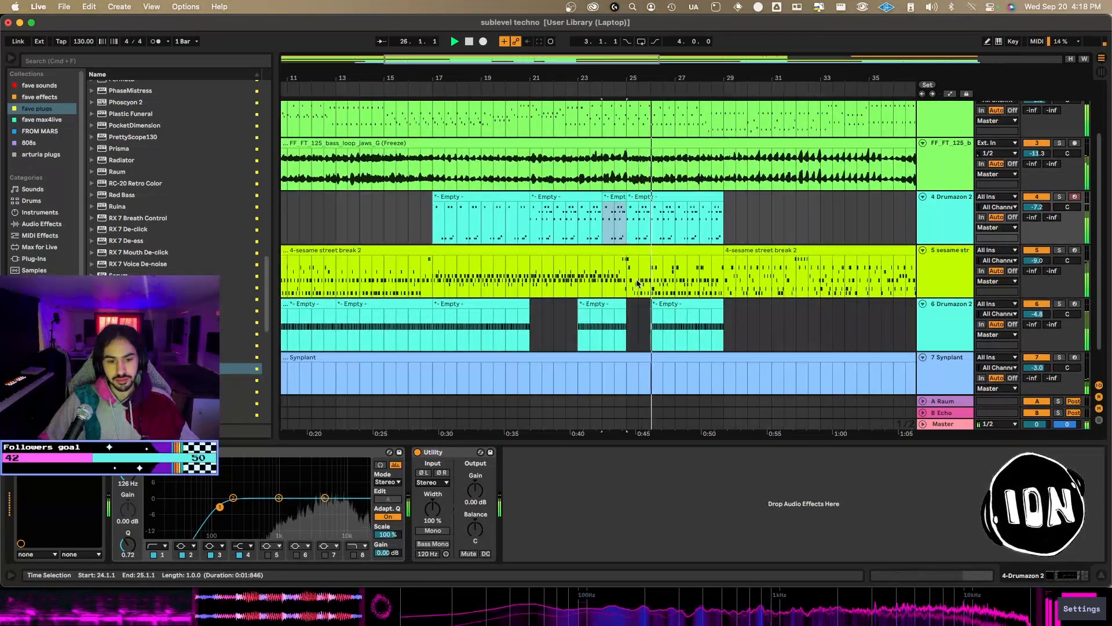
scroll(637, 283, "up", 2)
scroll(637, 283, "left", 1)
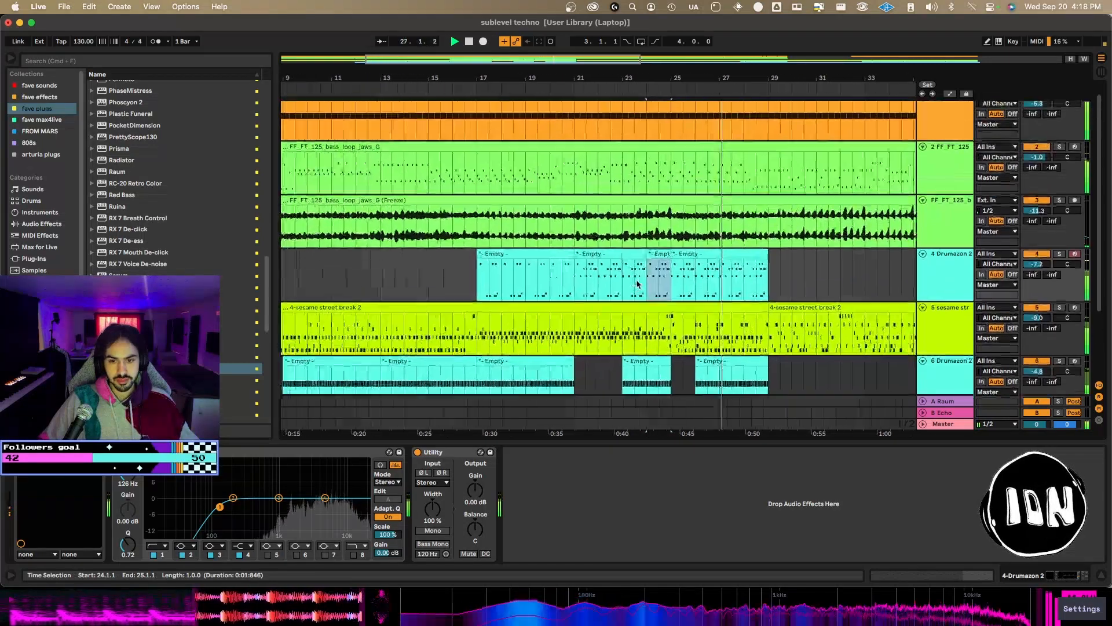
scroll(638, 283, "right", 1)
scroll(637, 283, "down", 1)
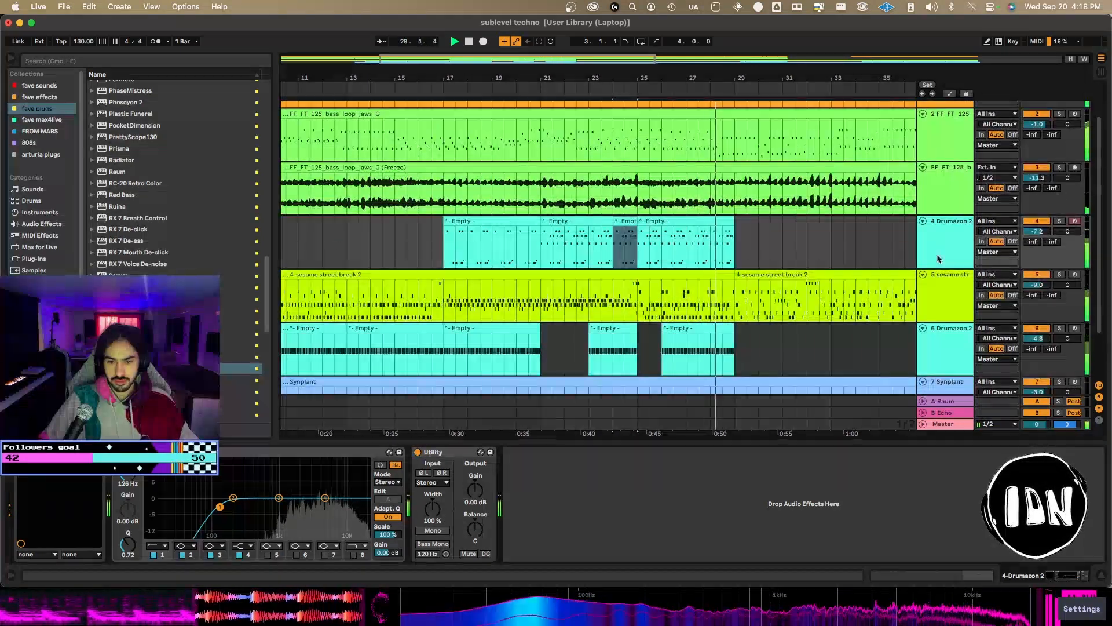
Solo the track 4 Drumazon 2 part and insert the Comeback Kid delay before its EQ Eight.
key("s")
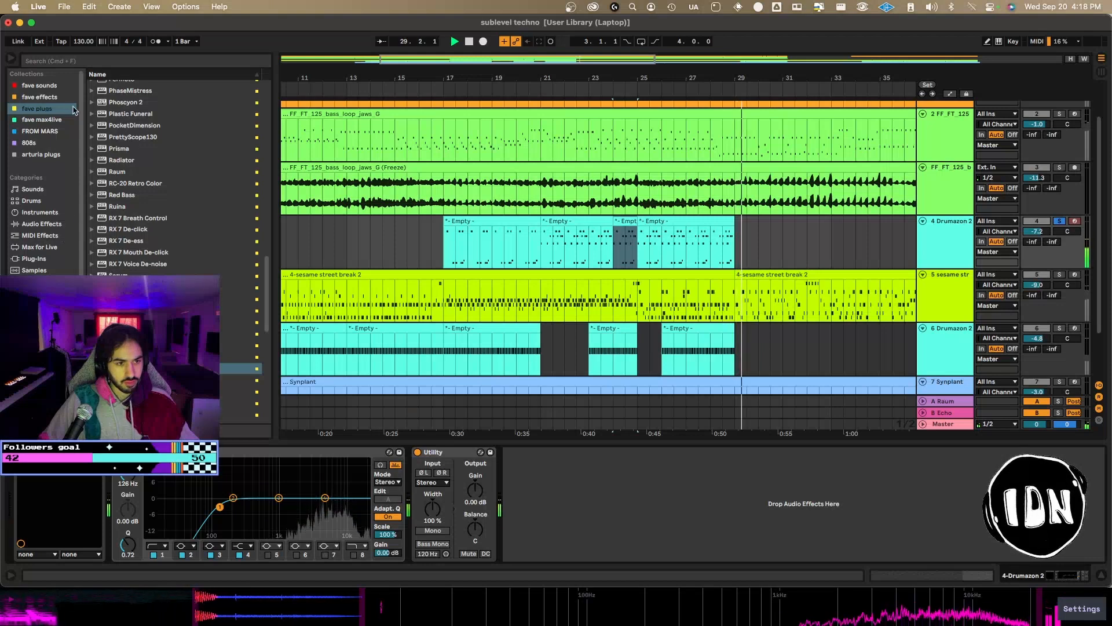
left_click(47, 96)
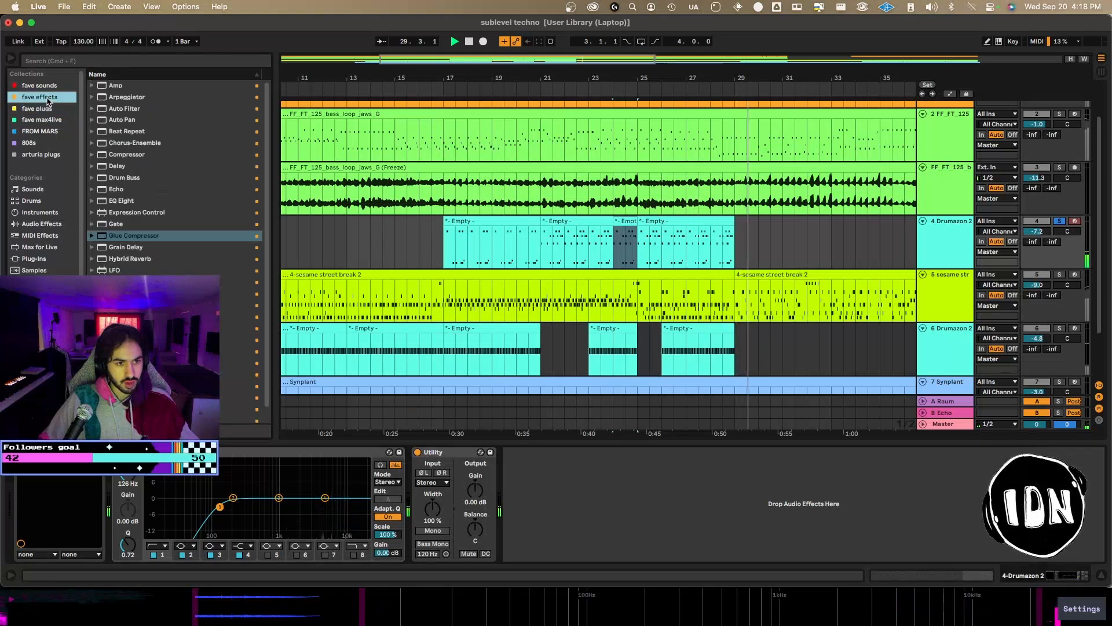
left_click(117, 190)
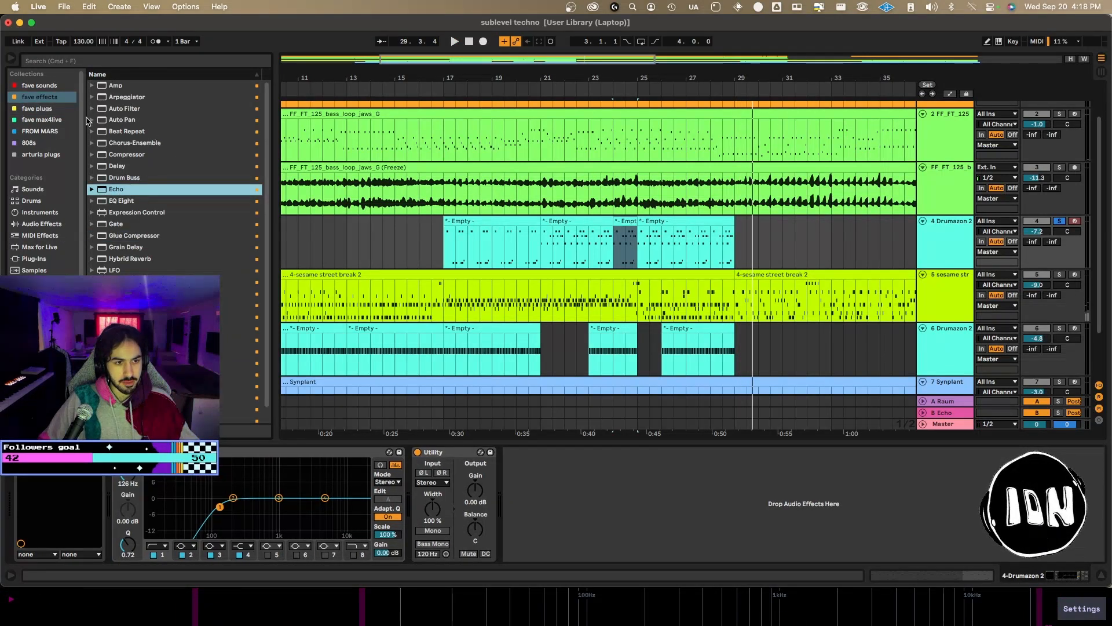
left_click(40, 120)
left_click(38, 109)
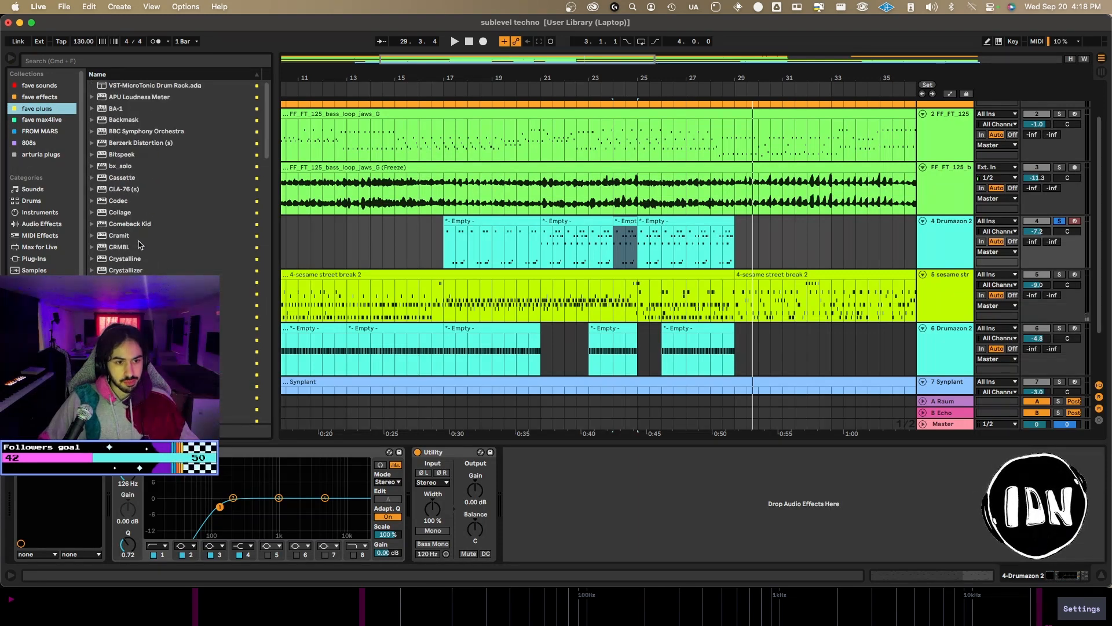
left_click(128, 224)
left_click_drag(115, 510, 116, 510)
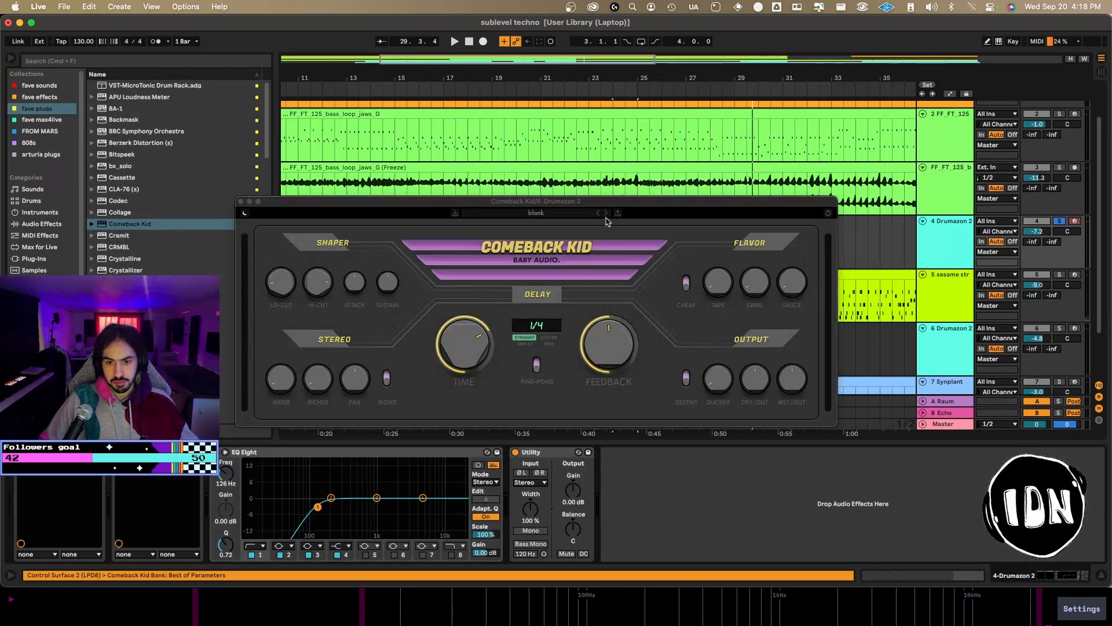
left_click_drag(591, 206, 669, 324)
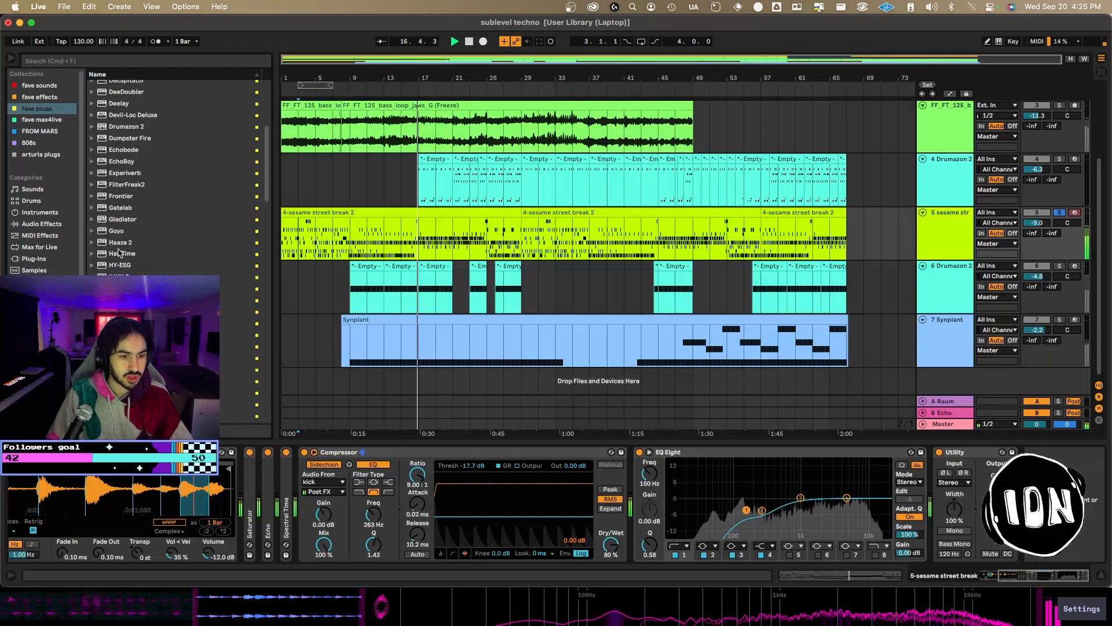
Insert the Prisma plug-in before the Compressor on the sesame street break track and move its window clear of the devices.
scroll(118, 252, "down", 10)
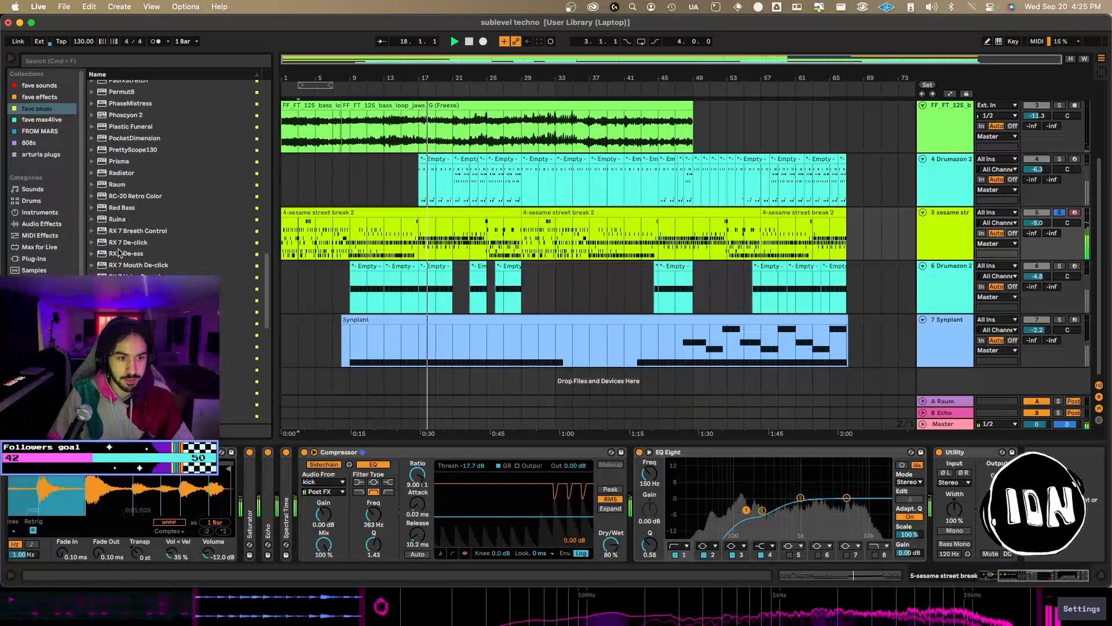
scroll(118, 252, "down", 5)
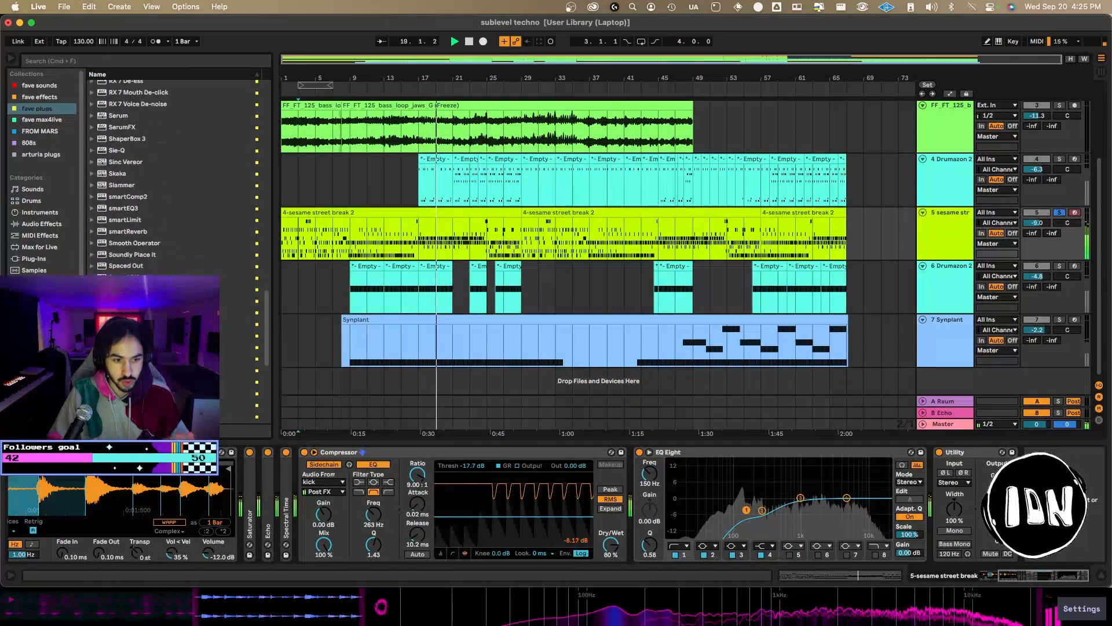
scroll(119, 252, "down", 8)
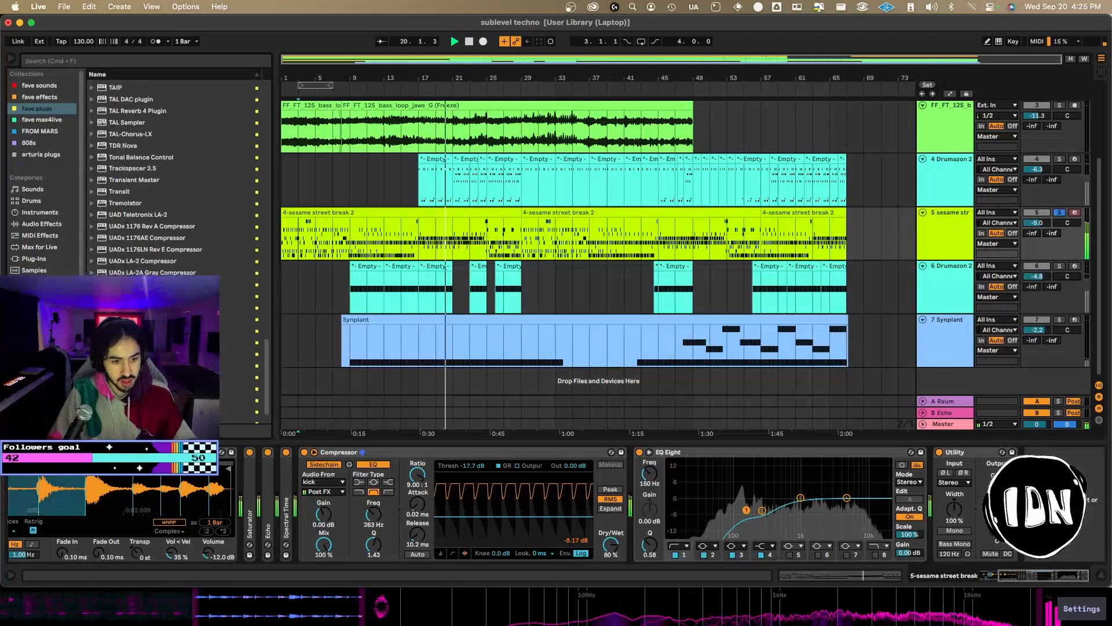
scroll(118, 252, "up", 8)
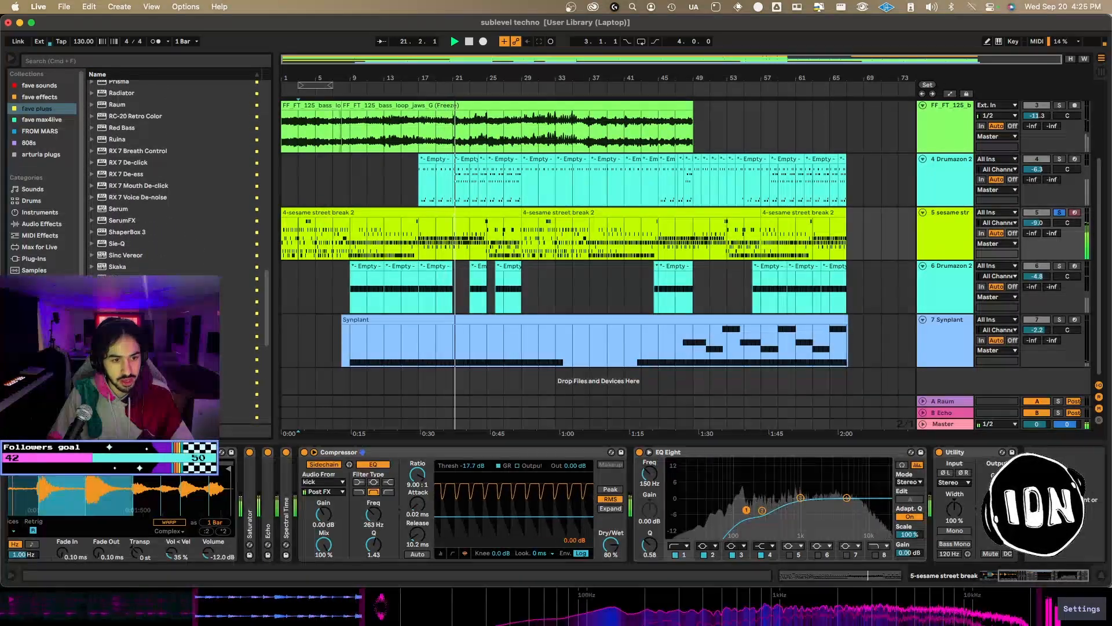
scroll(152, 257, "up", 10)
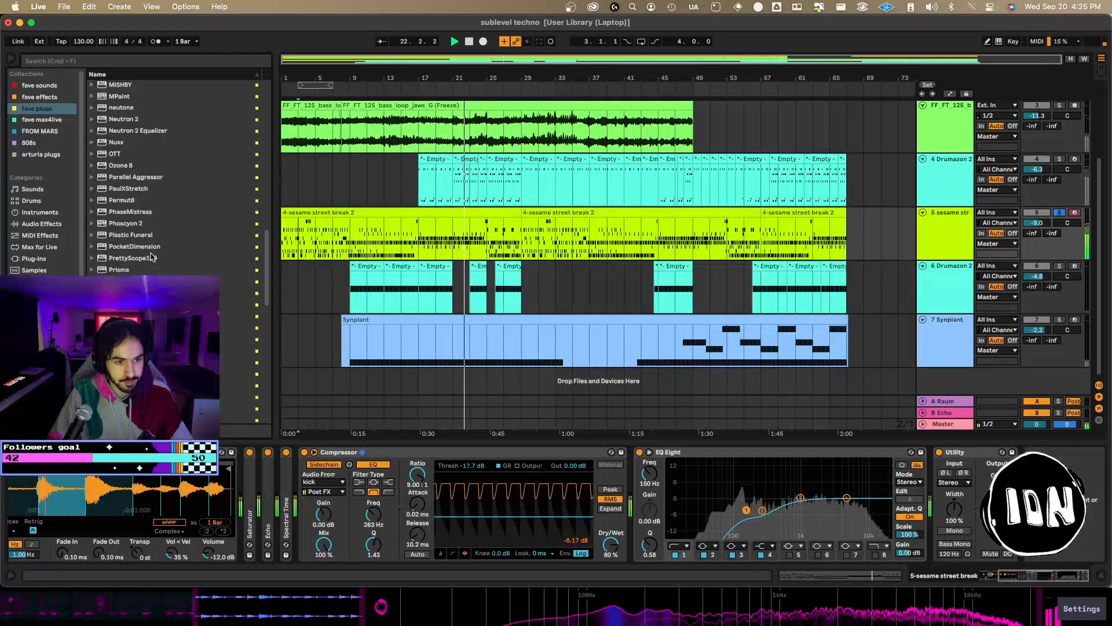
left_click(130, 270)
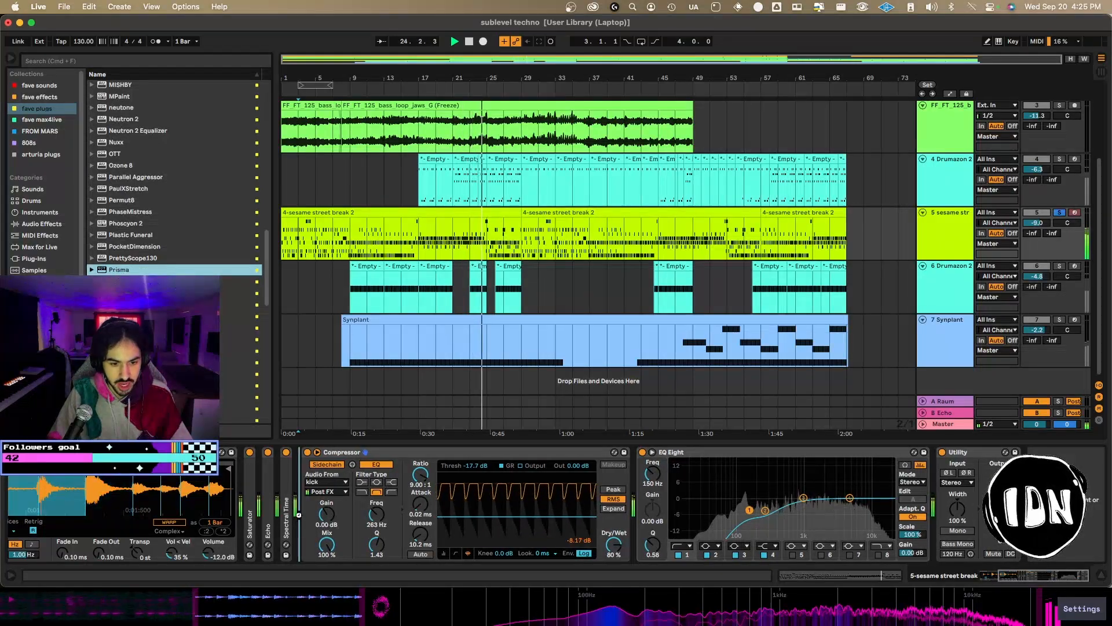
left_click_drag(299, 515, 299, 515)
left_click_drag(369, 281, 348, 77)
Insert the Max for Live device Slink LFO between Prisma and the Compressor on the sesame street break track.
left_click(41, 119)
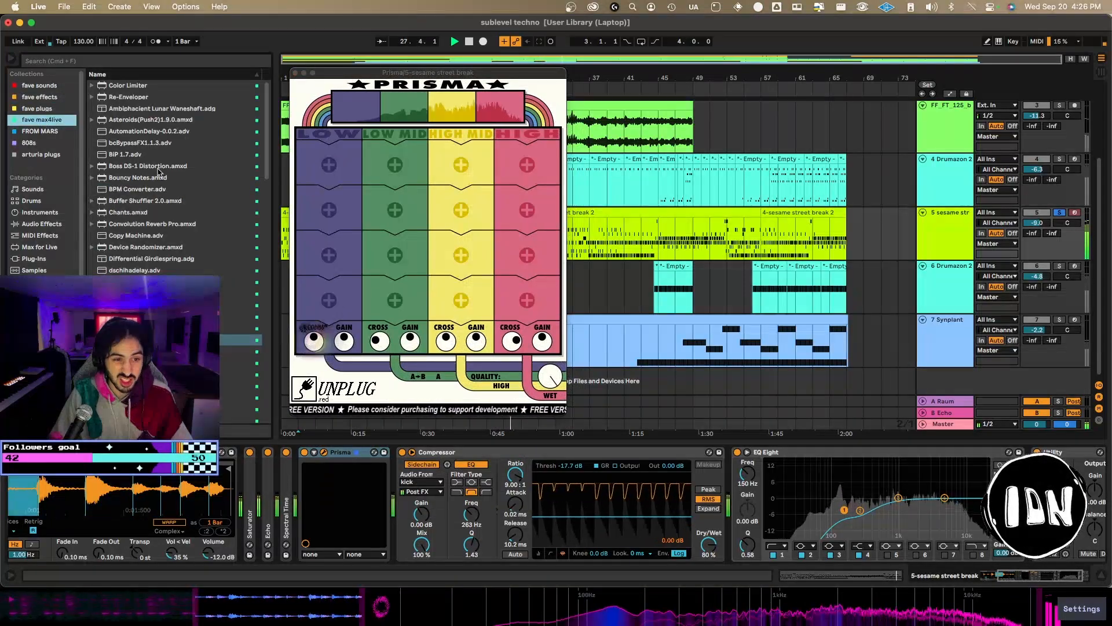
scroll(158, 171, "down", 15)
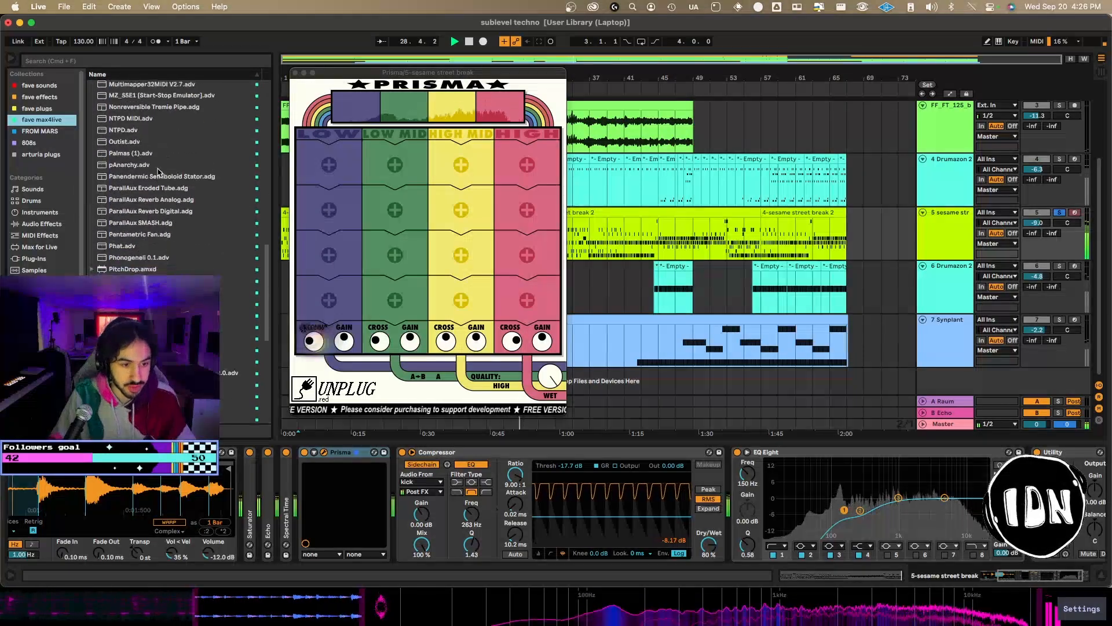
scroll(159, 172, "down", 3)
scroll(158, 172, "down", 8)
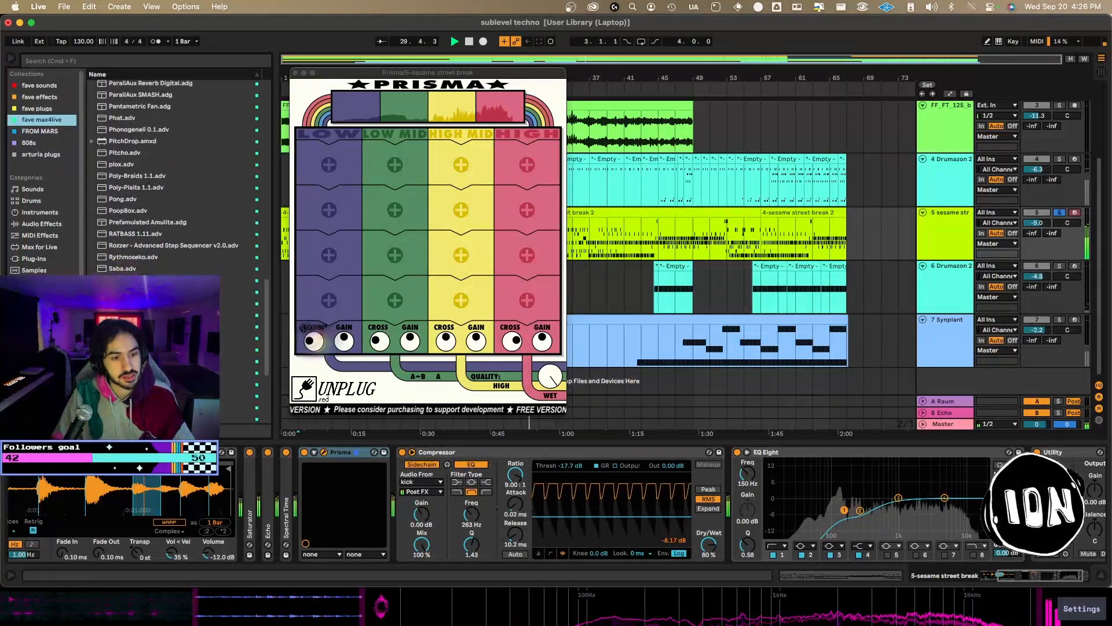
scroll(158, 174, "down", 4)
left_click_drag(133, 214, 389, 503)
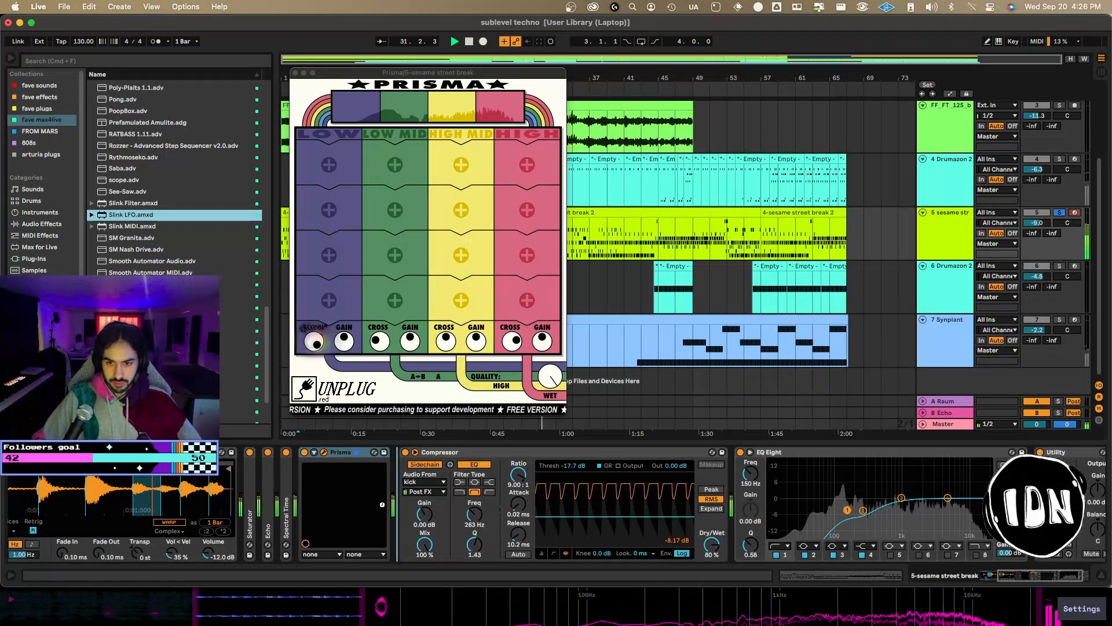
left_click_drag(382, 505, 386, 504)
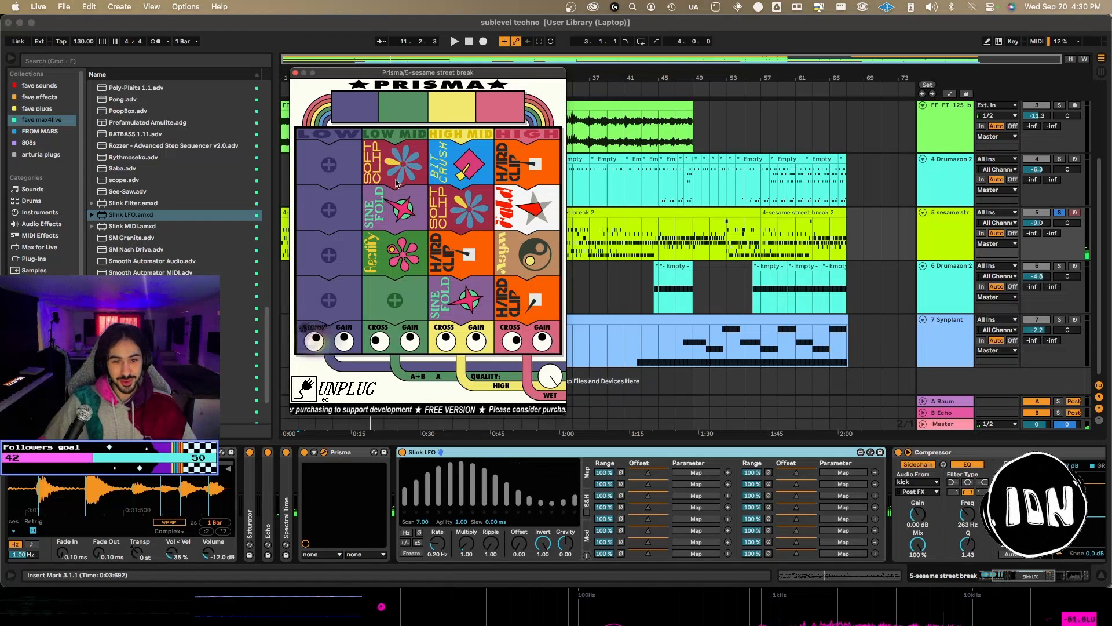
Map Slink LFO slots to Prisma's Low Mid Module 1 and Module 2 values with the Low Mid band soloed.
left_click(314, 452)
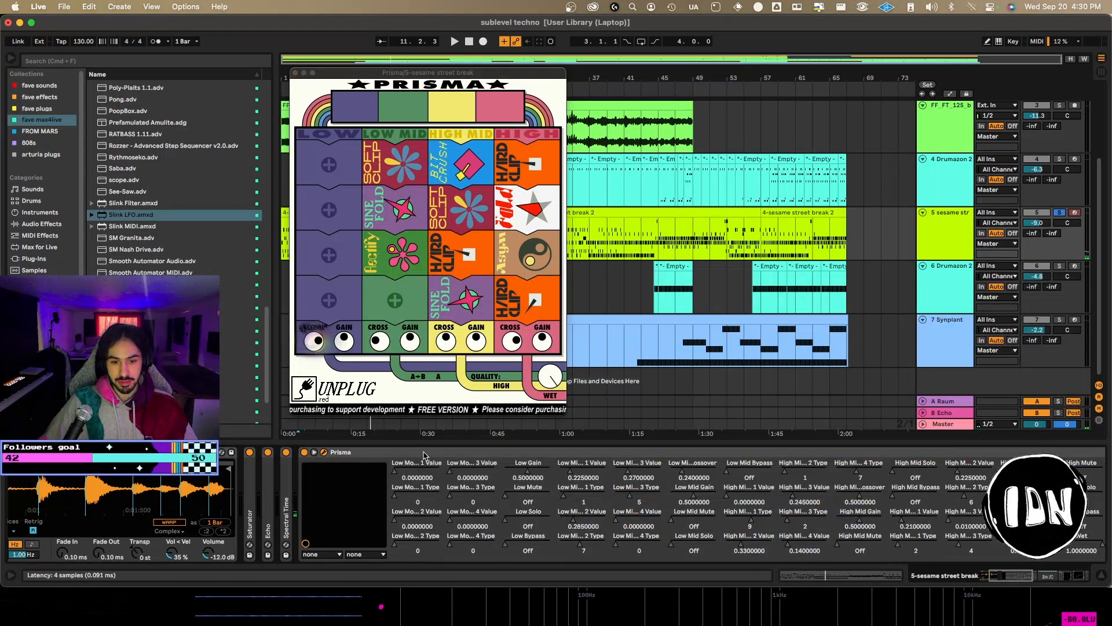
left_click(314, 452)
left_click(696, 484)
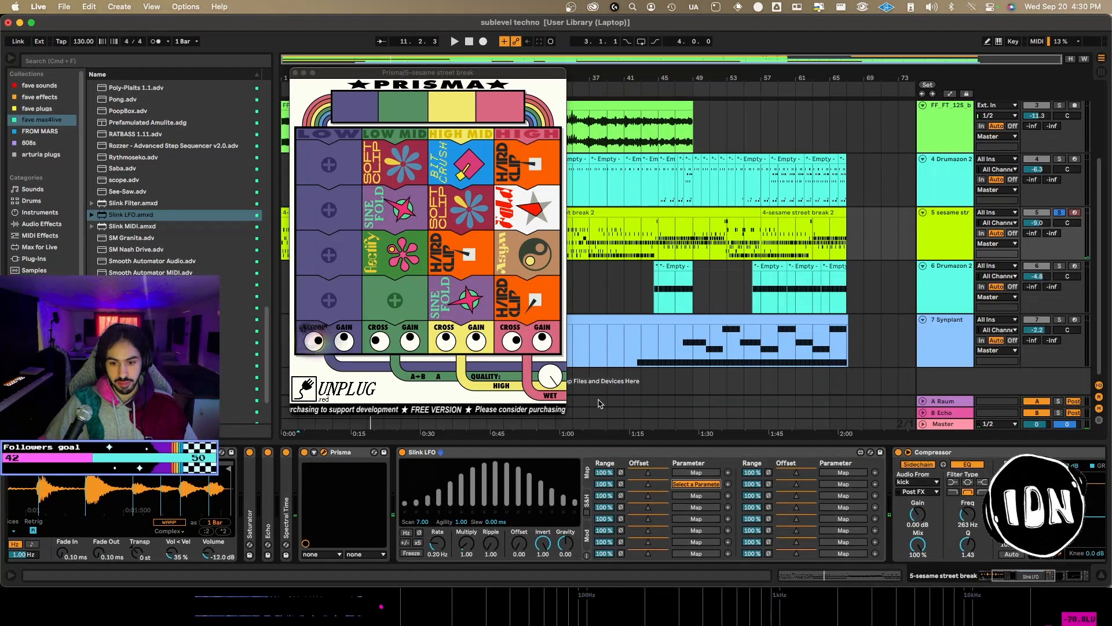
left_click(415, 177)
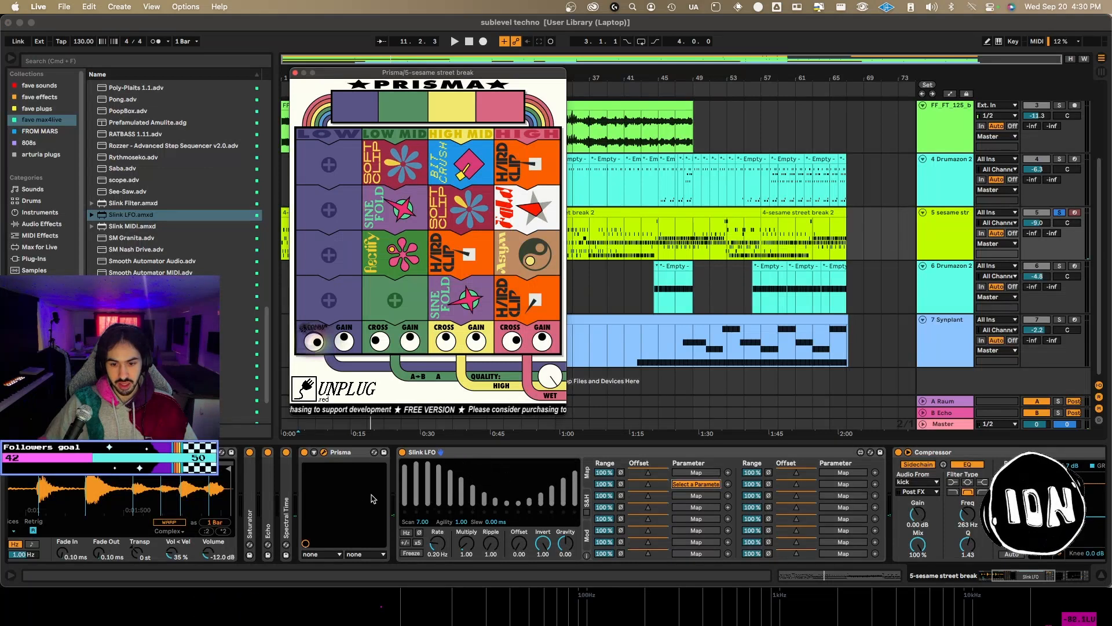
left_click(322, 456)
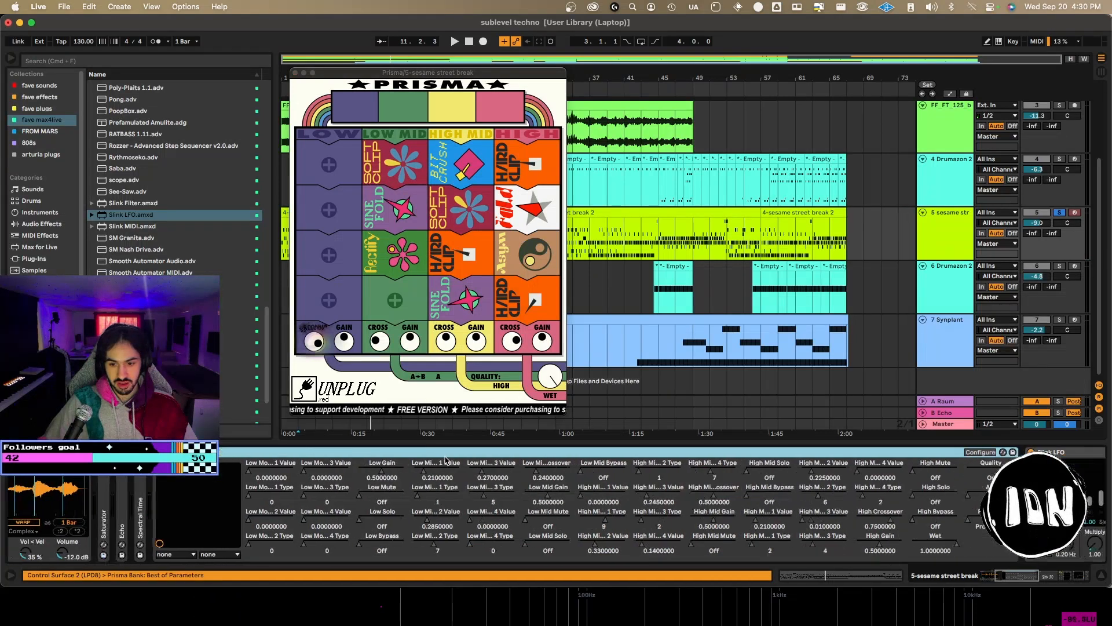
scroll(405, 463, "right", 10)
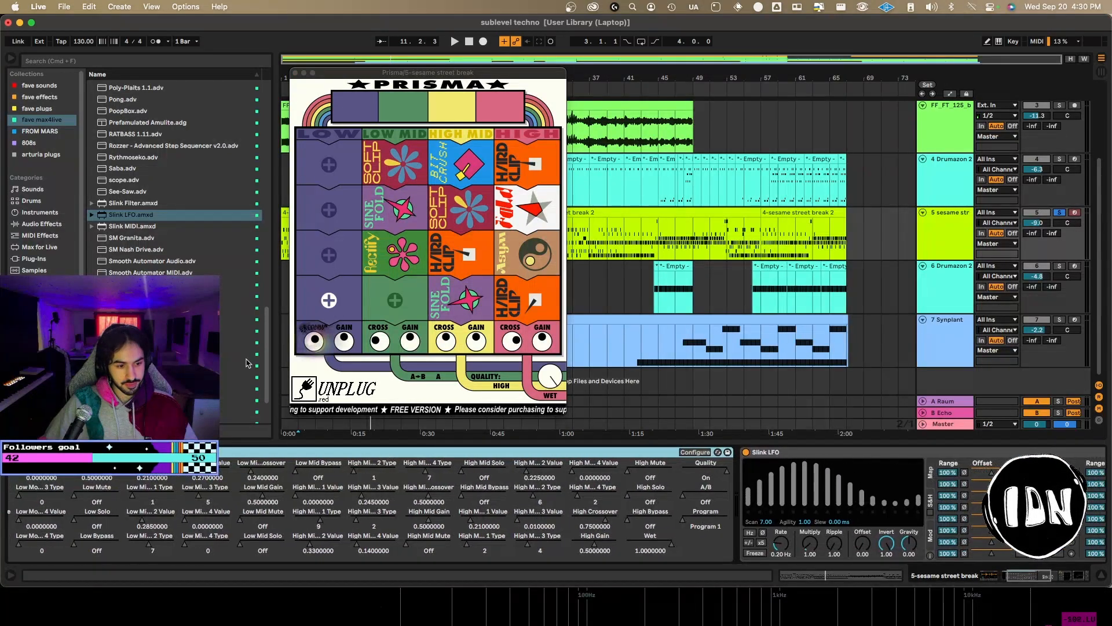
scroll(446, 460, "left", 2)
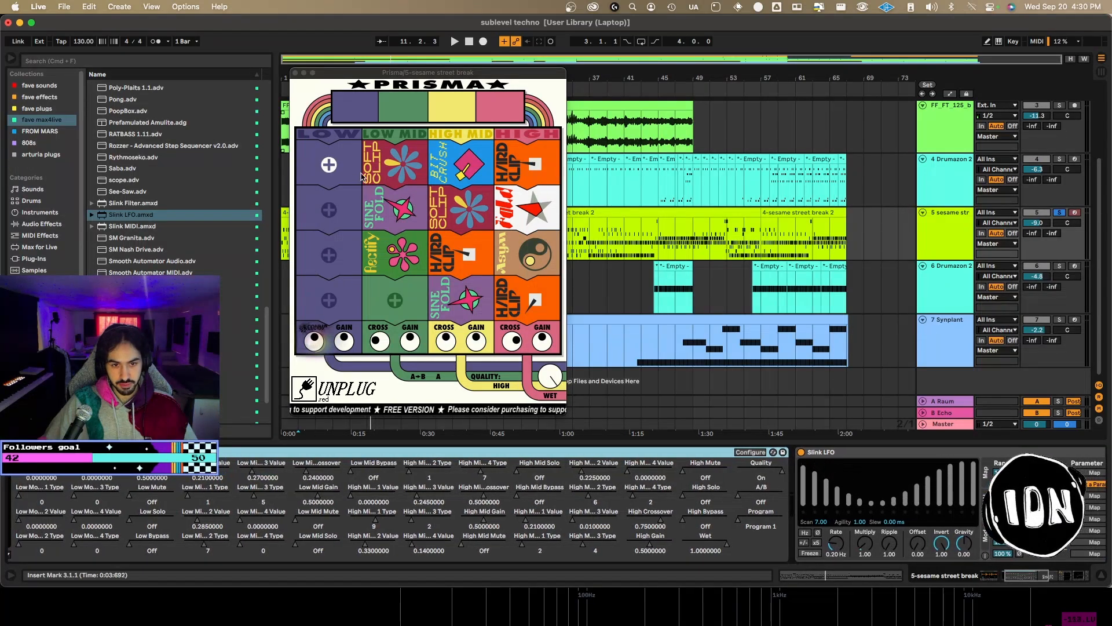
left_click(403, 97)
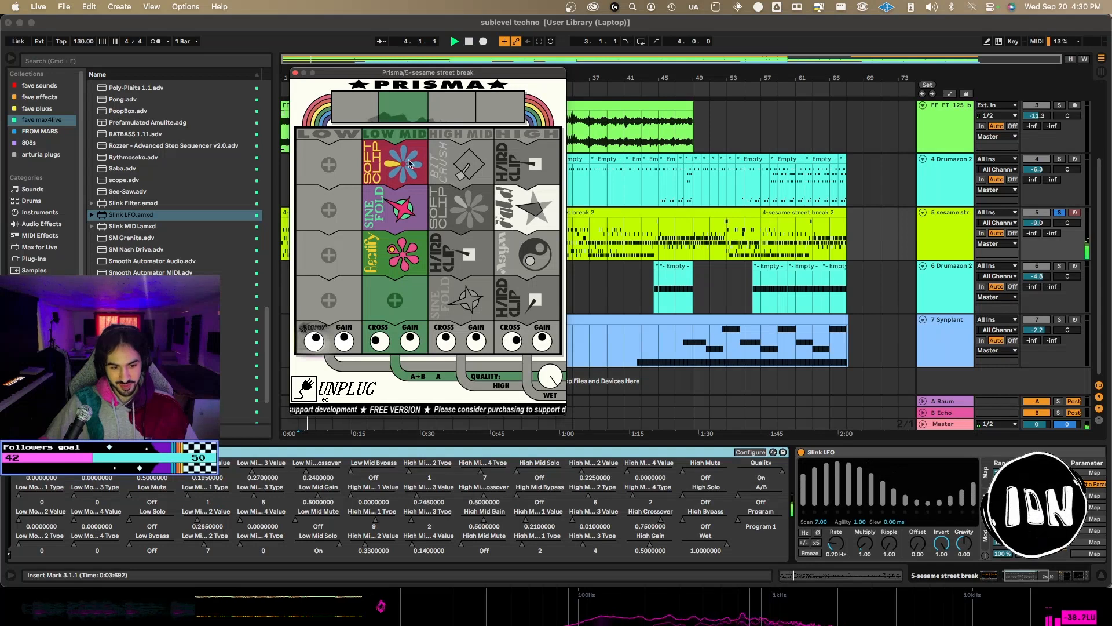
left_click(208, 464)
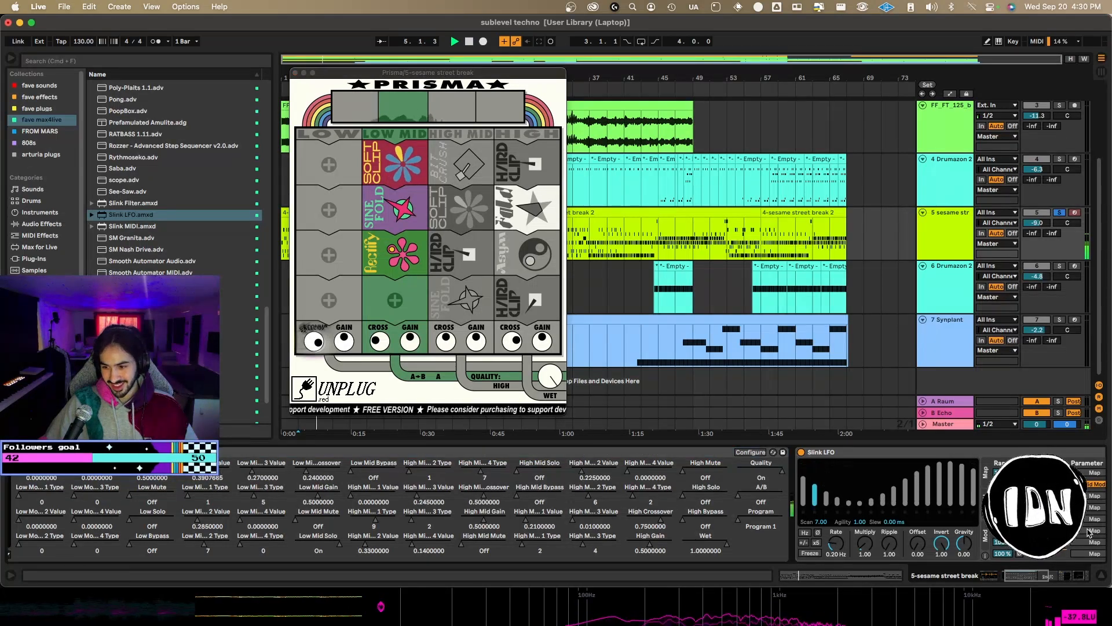
left_click(399, 215)
left_click(208, 522)
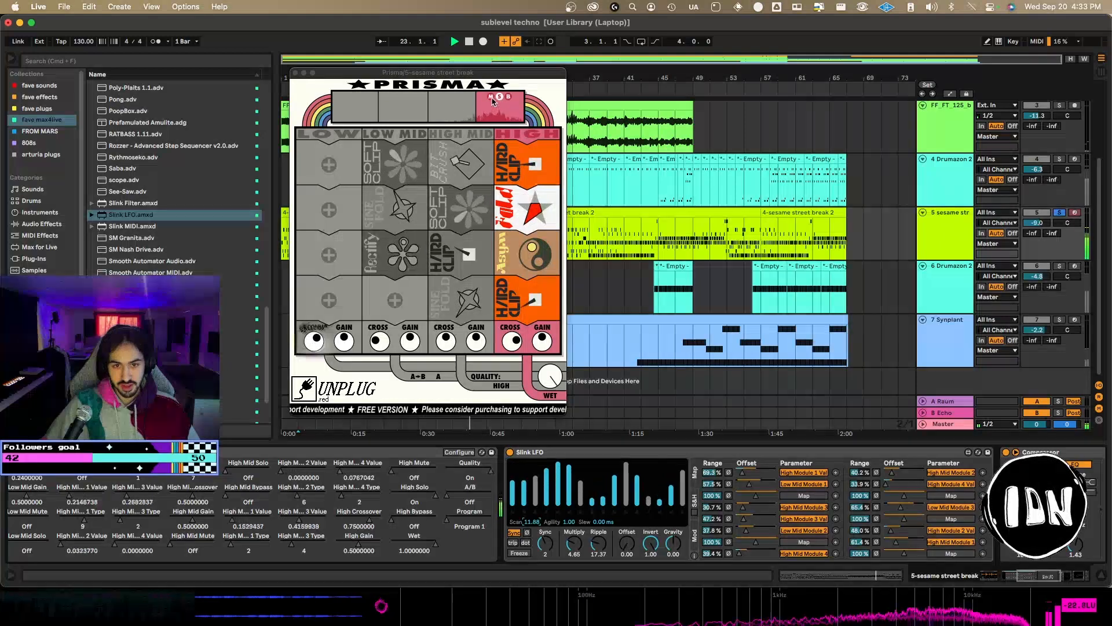
Unsolo Prisma's High band, set Slink LFO's Multiply to 6.42 and Ripple to 24.31, and collapse the Prisma device.
left_click(498, 99)
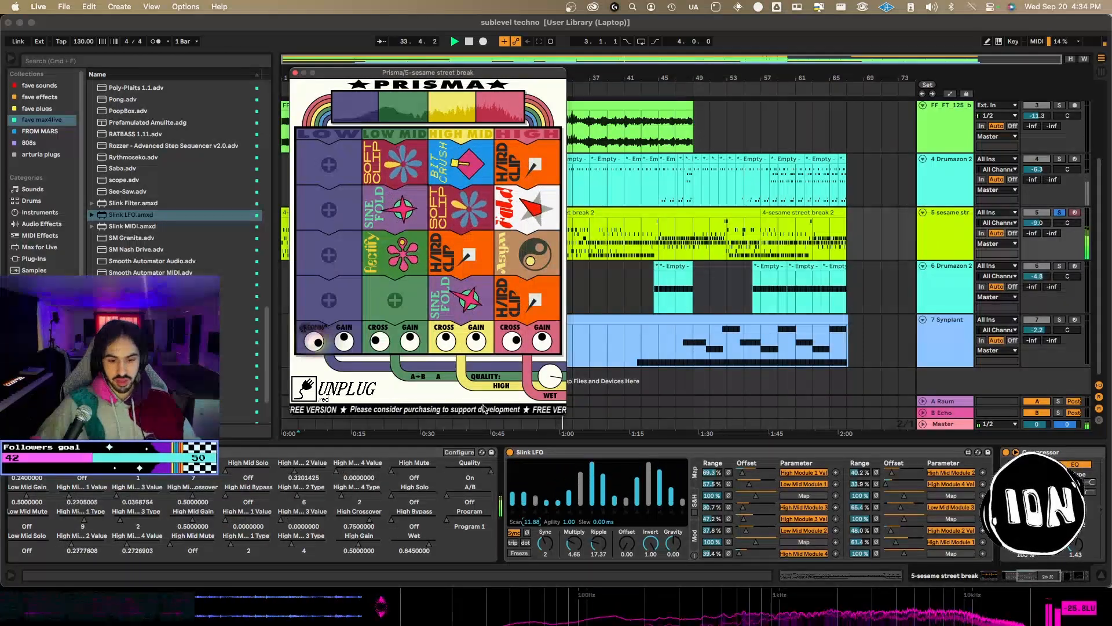
left_click(571, 548)
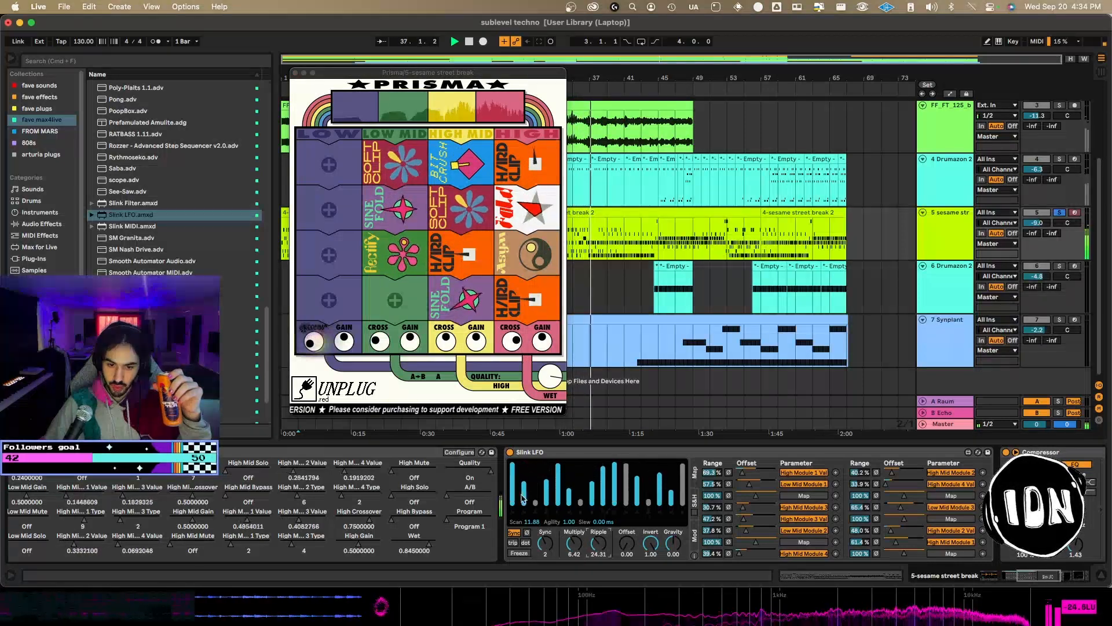
double_click(424, 450)
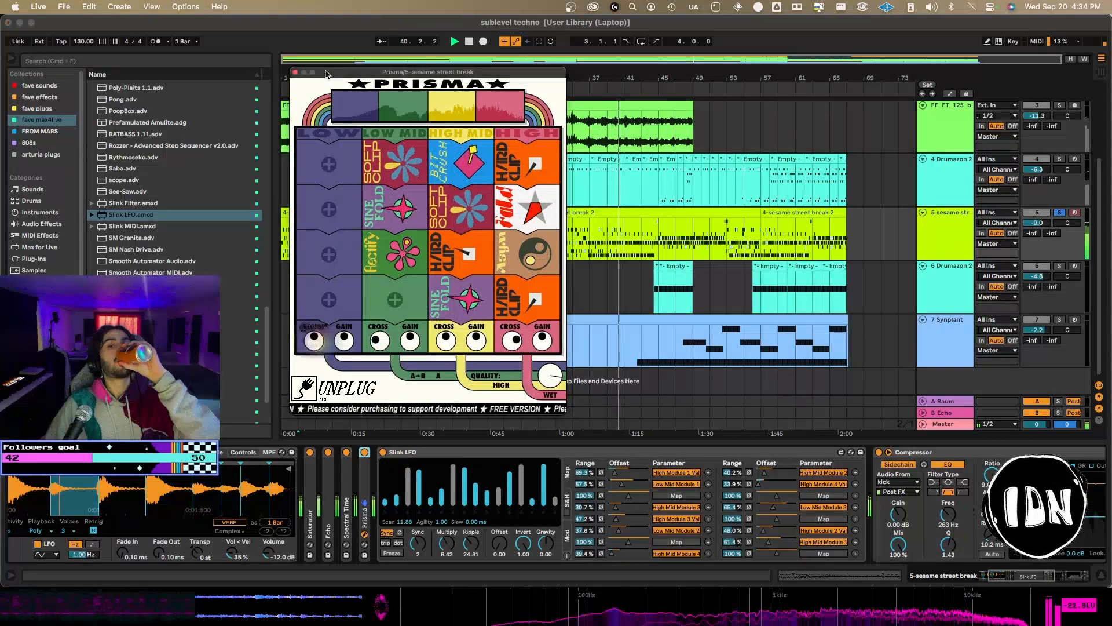
left_click_drag(327, 73, 396, 73)
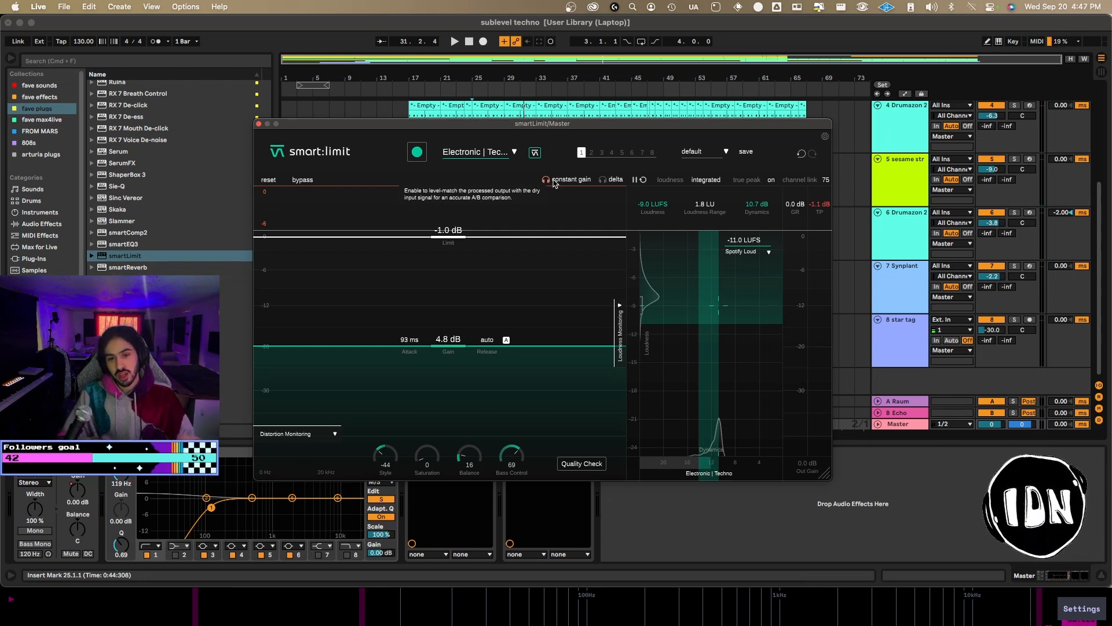
Play the track while comparing smart:limit bypassed and active on the Master, and close its window.
key("space")
left_click(301, 180)
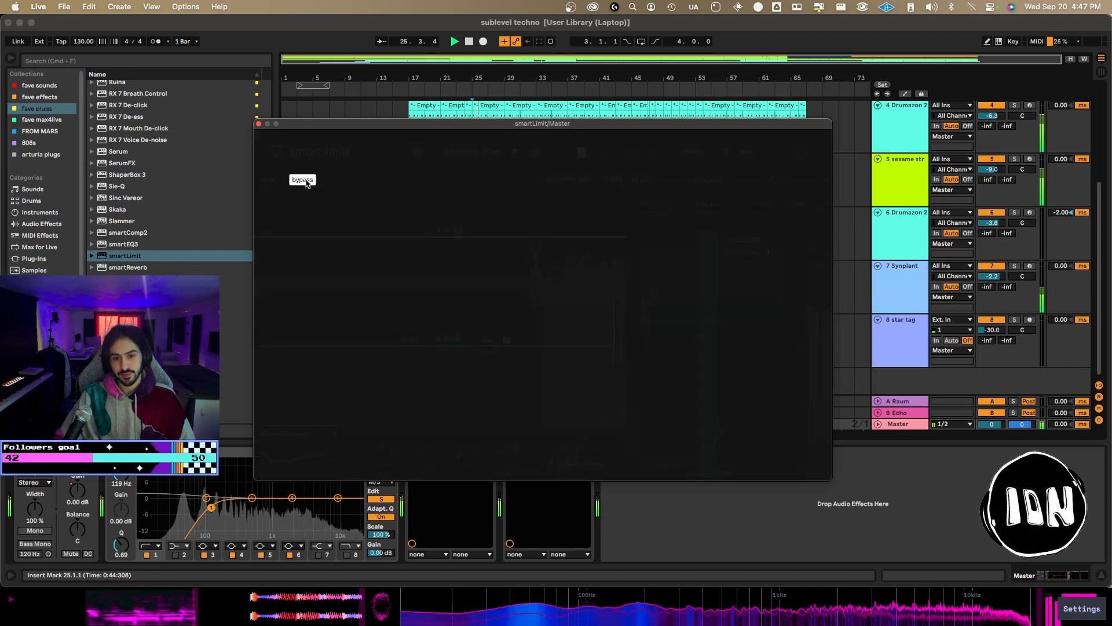
left_click(306, 183)
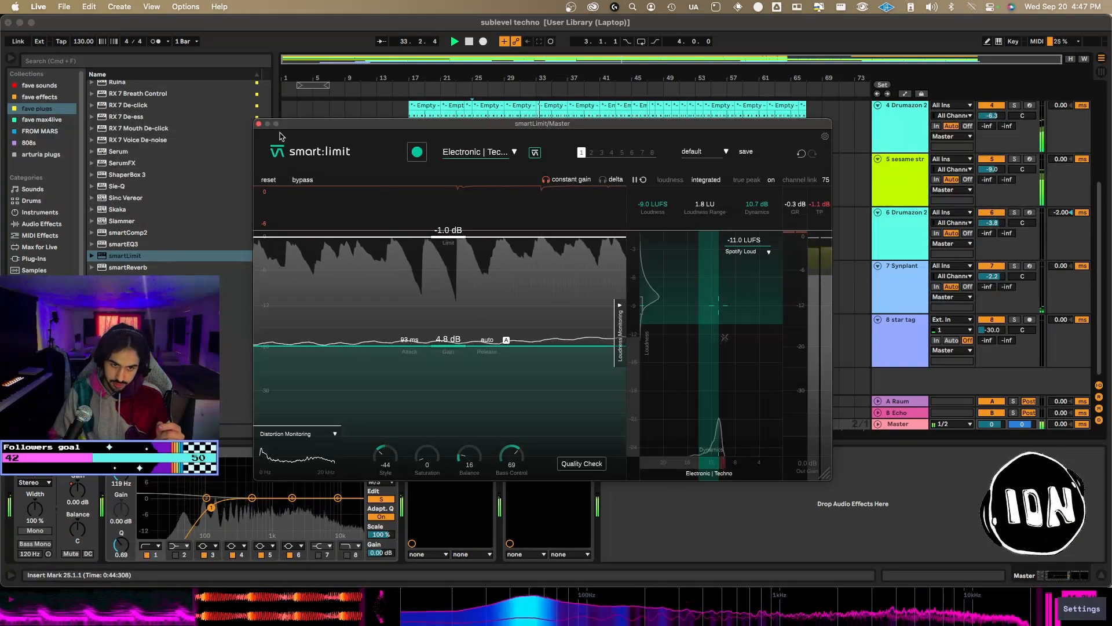
left_click(304, 181)
left_click(303, 181)
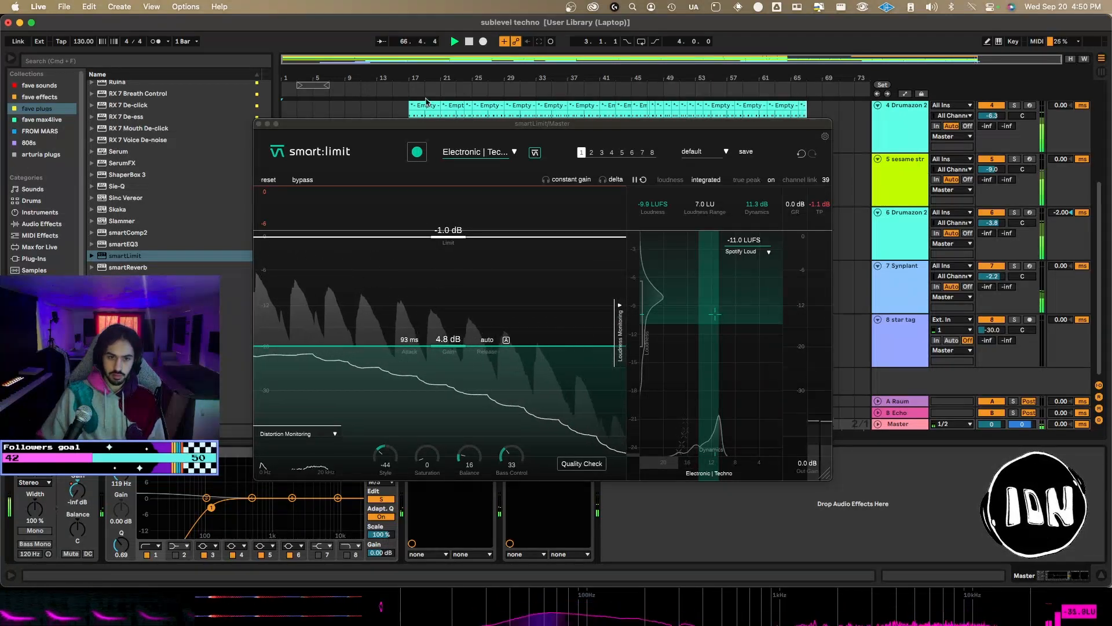
left_click(258, 124)
Curve the Utility Gain automation leading into the bass swap just after bar 27.2 on both bass loop tracks and audition it.
left_click(789, 187)
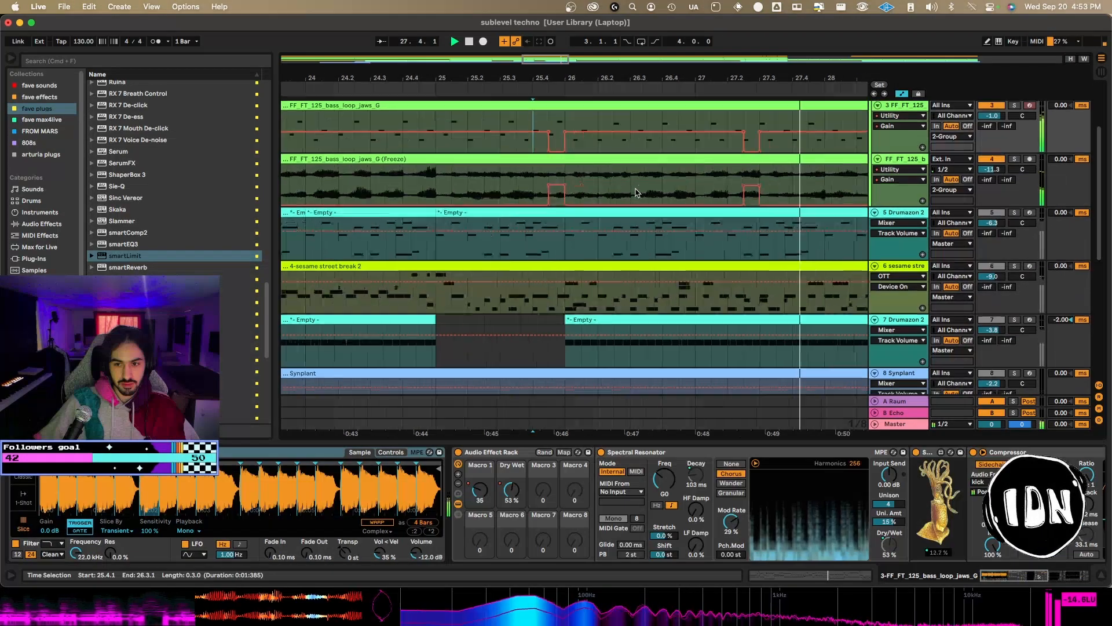
left_click(526, 187)
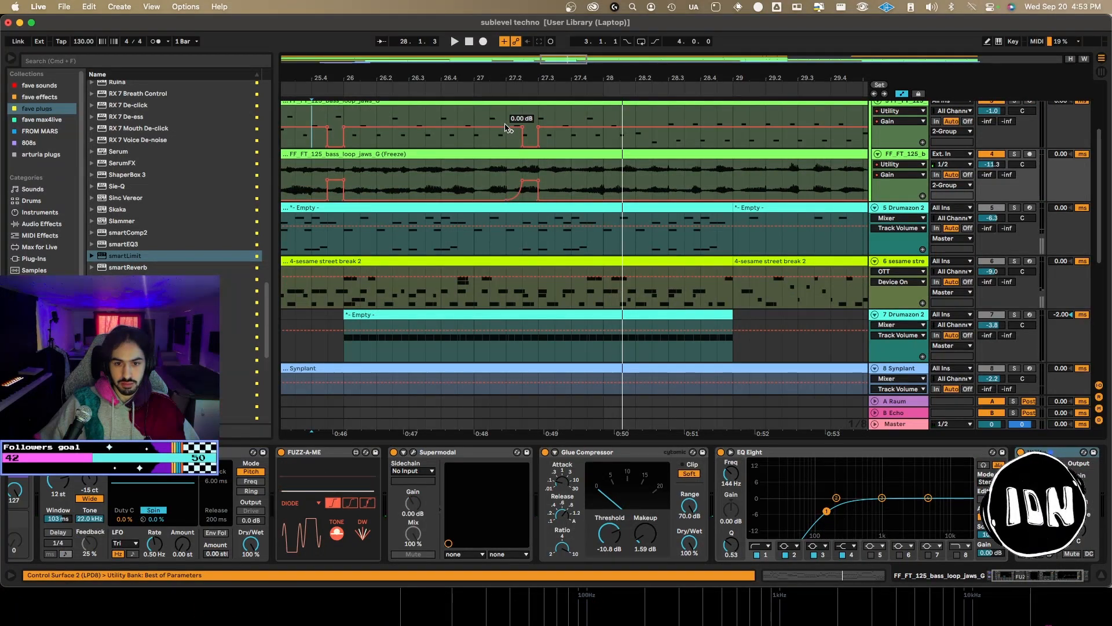
left_click(523, 127)
left_click(457, 133)
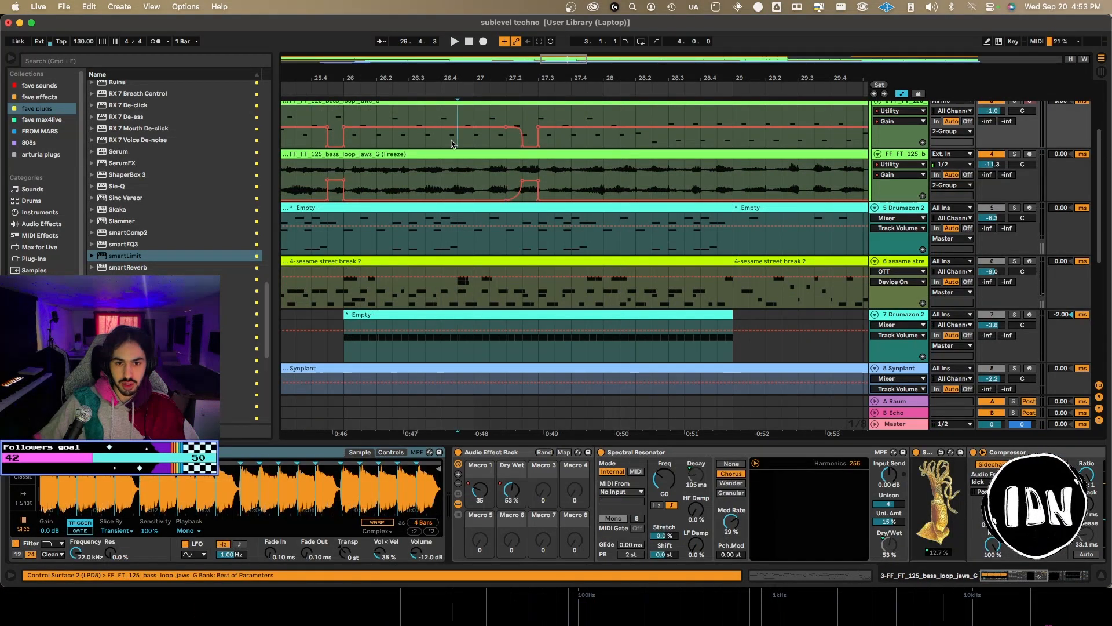
key("space")
key("space")
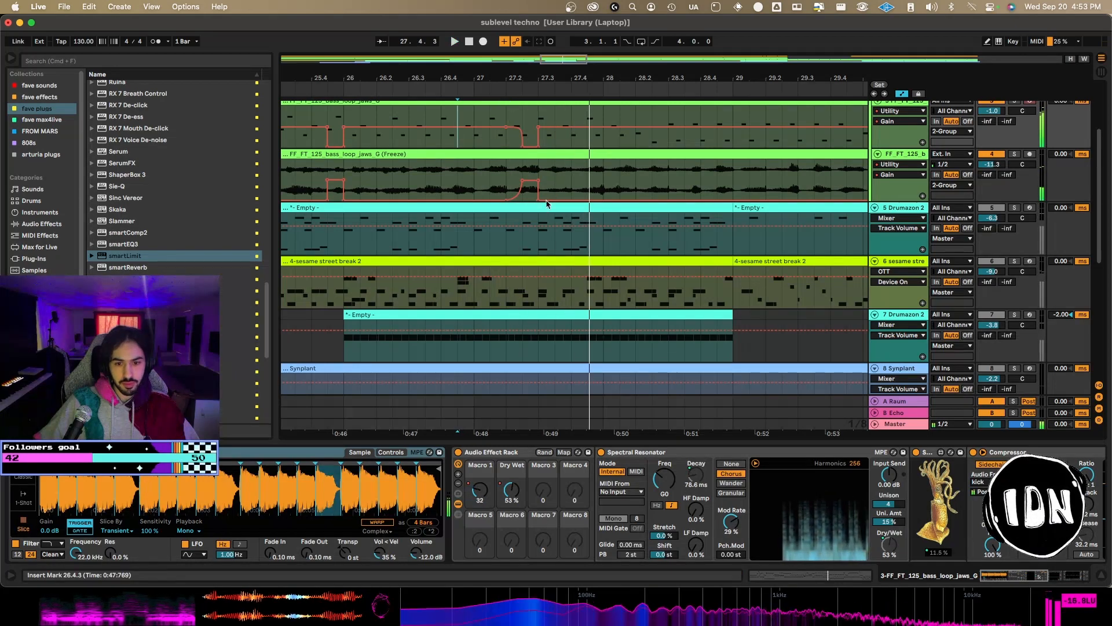
Curve the Utility Gain automation coming out of the bass swap at bar 26 on both bass loop tracks and audition it.
left_click(295, 138)
key("space")
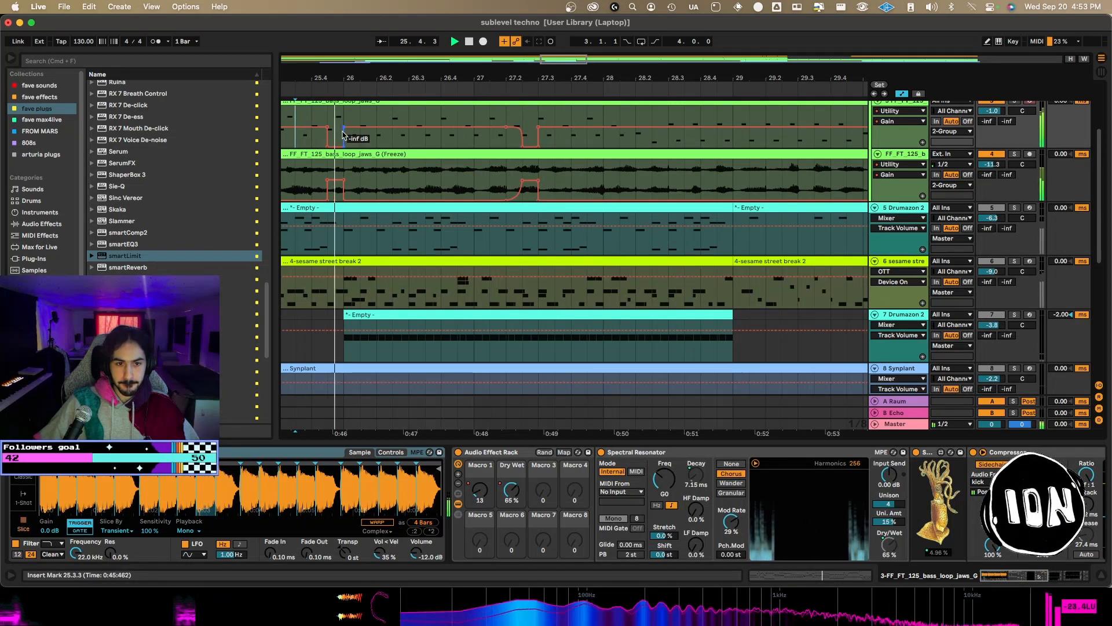
left_click(359, 200)
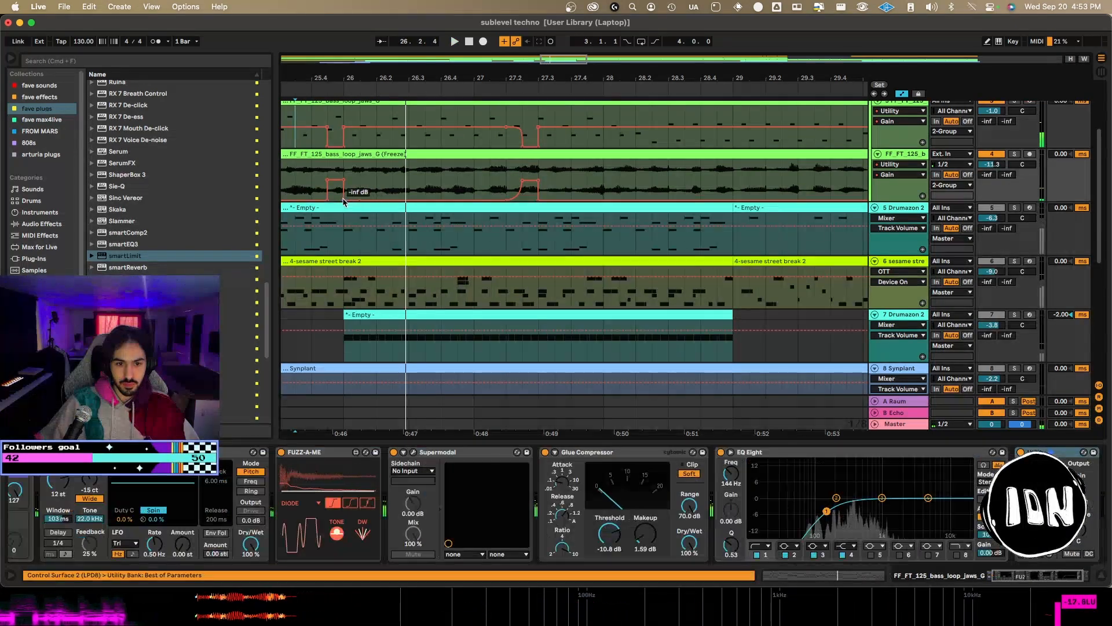
left_click(343, 200)
left_click_drag(352, 189, 353, 182)
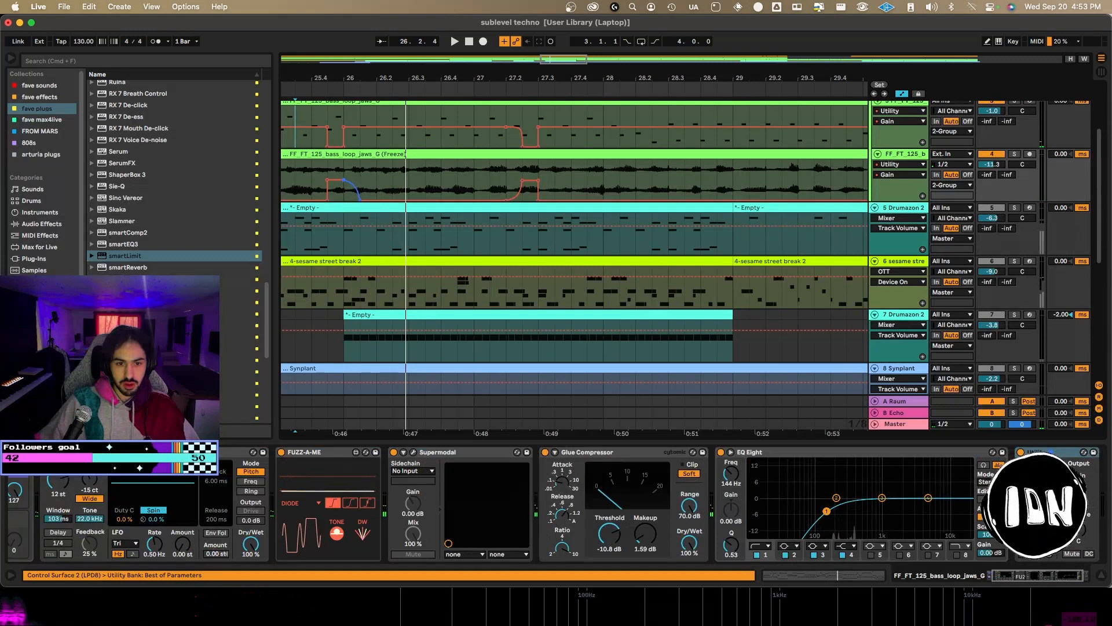
left_click(344, 129)
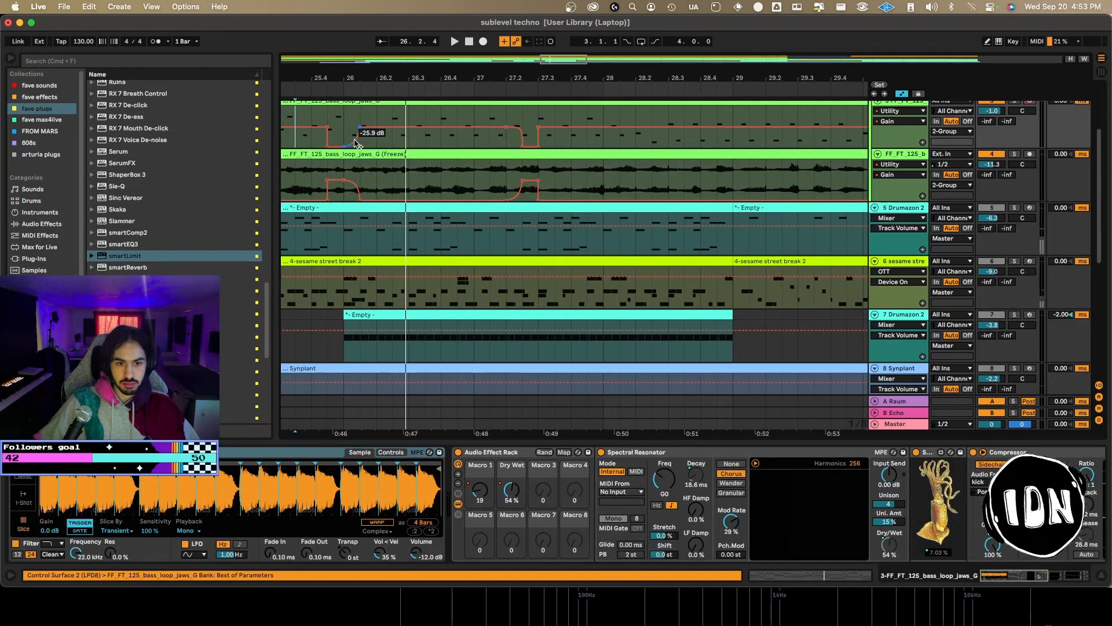
scroll(353, 133, "left", 3)
left_click(367, 132)
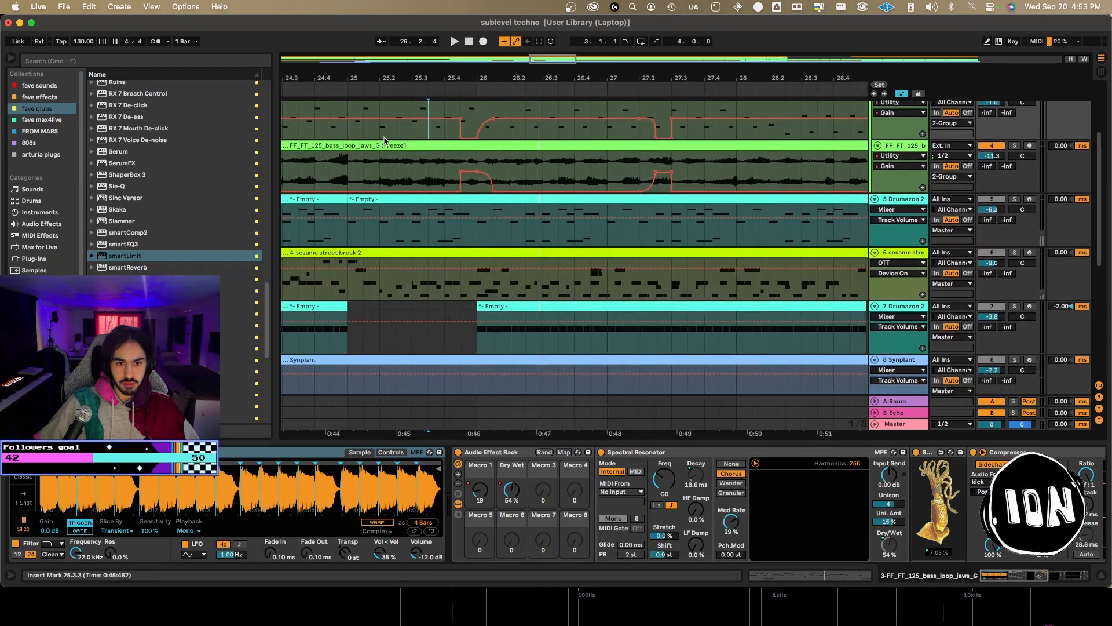
key("space")
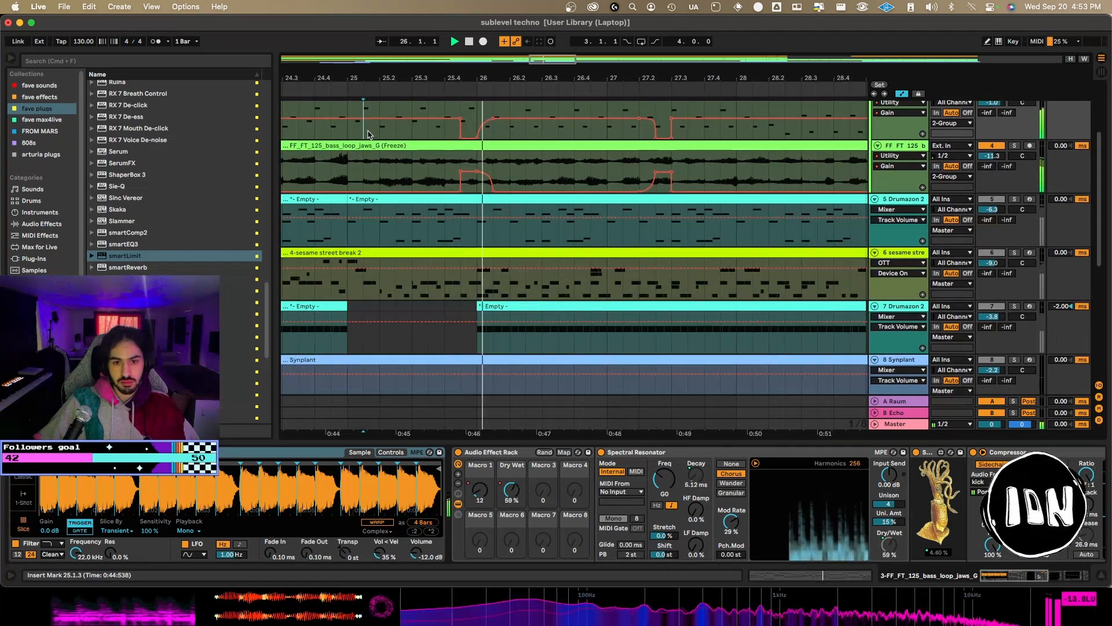
Curve the Gain automation fades around the bass swaps in bars 47 and 48 on the frozen bass loop track.
scroll(367, 133, "right", 5)
scroll(367, 134, "up", 5)
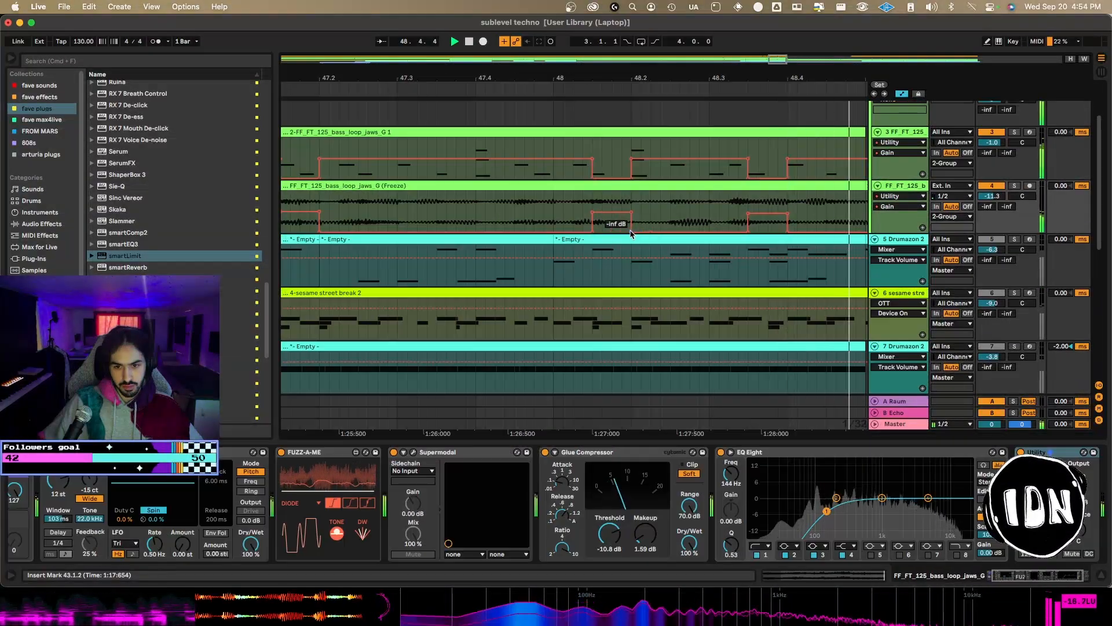
mouse_move(631, 233)
left_mouse_down()
mouse_move(651, 233)
mouse_move(647, 219)
left_mouse_up()
scroll(647, 221, "right", 5)
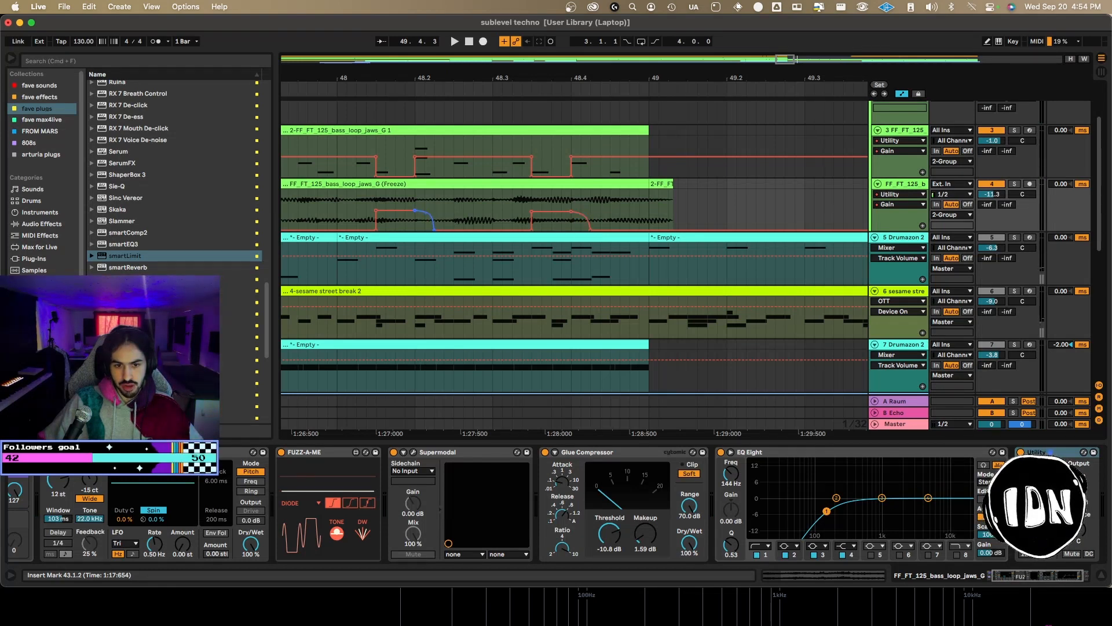
scroll(432, 223, "left", 10)
scroll(432, 223, "down", 2)
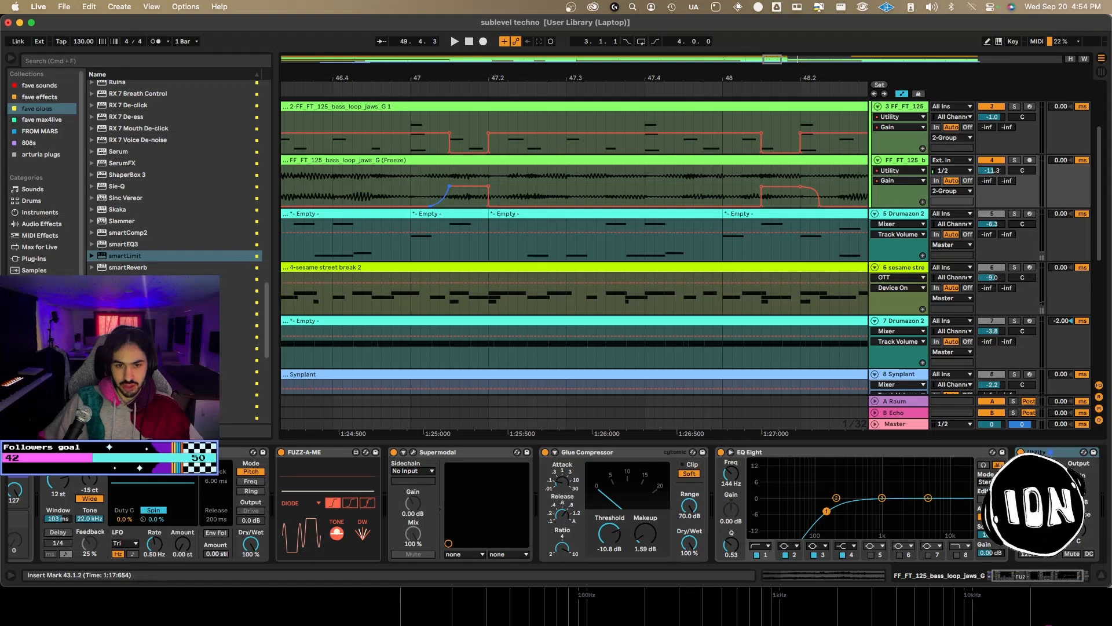
Audition the bass swap in bar 47 from bar 46.4 and inspect the Gain automation on both bass loop tracks.
scroll(445, 202, "up", 2)
scroll(458, 188, "left", 2)
left_click(424, 170)
key("space")
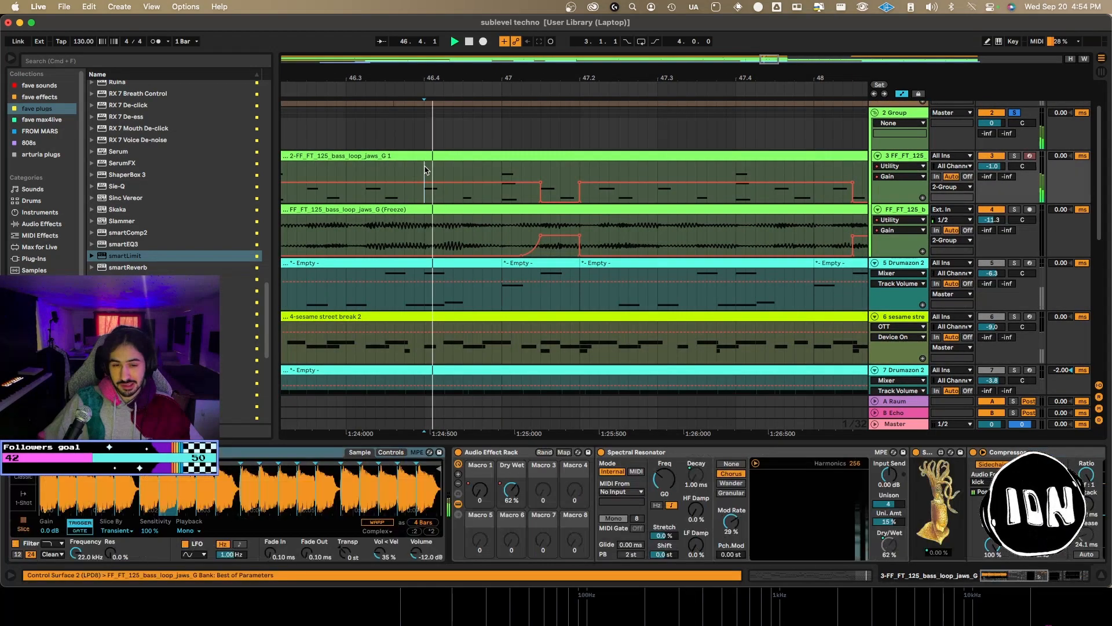
scroll(428, 172, "right", 5)
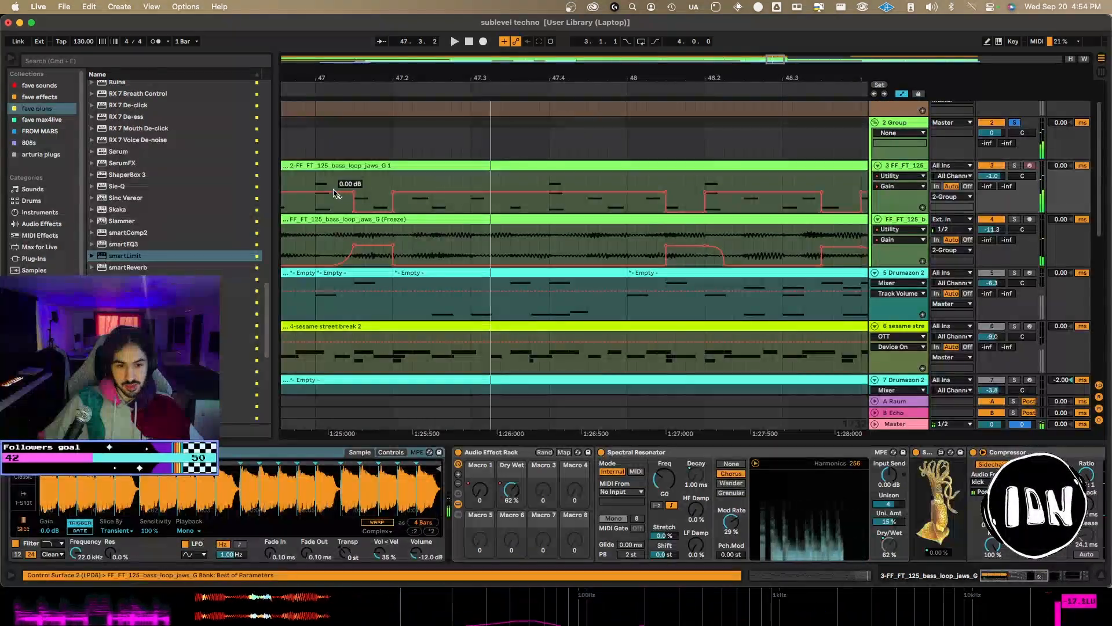
left_click(412, 193)
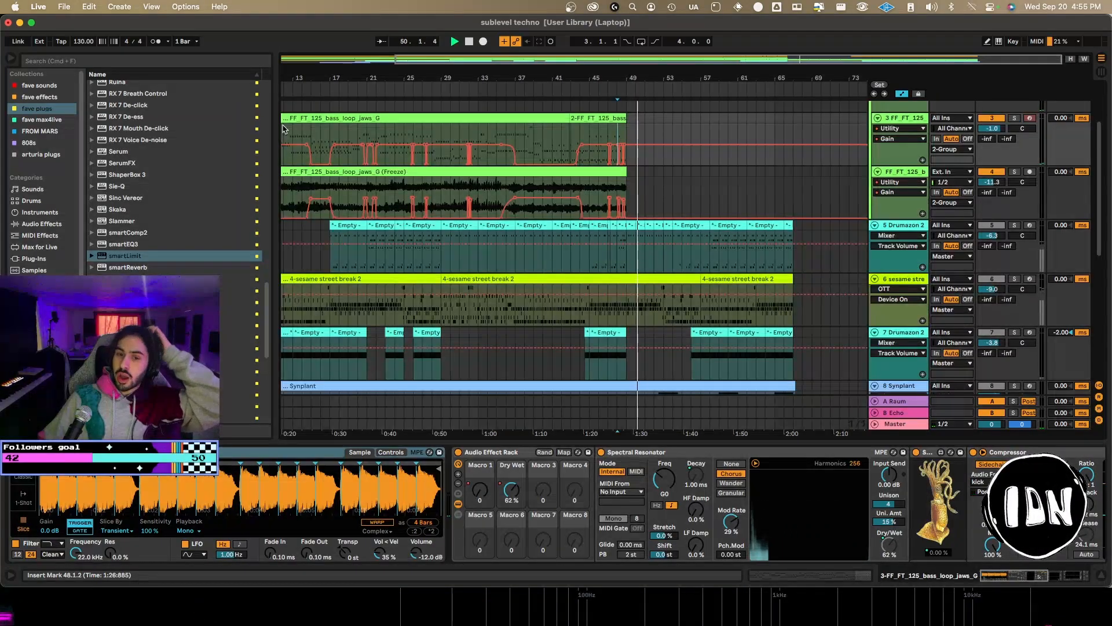
Save the set, hide the automation lanes and select the bass group's span from the start to about bar 65.
scroll(524, 195, "down", 2)
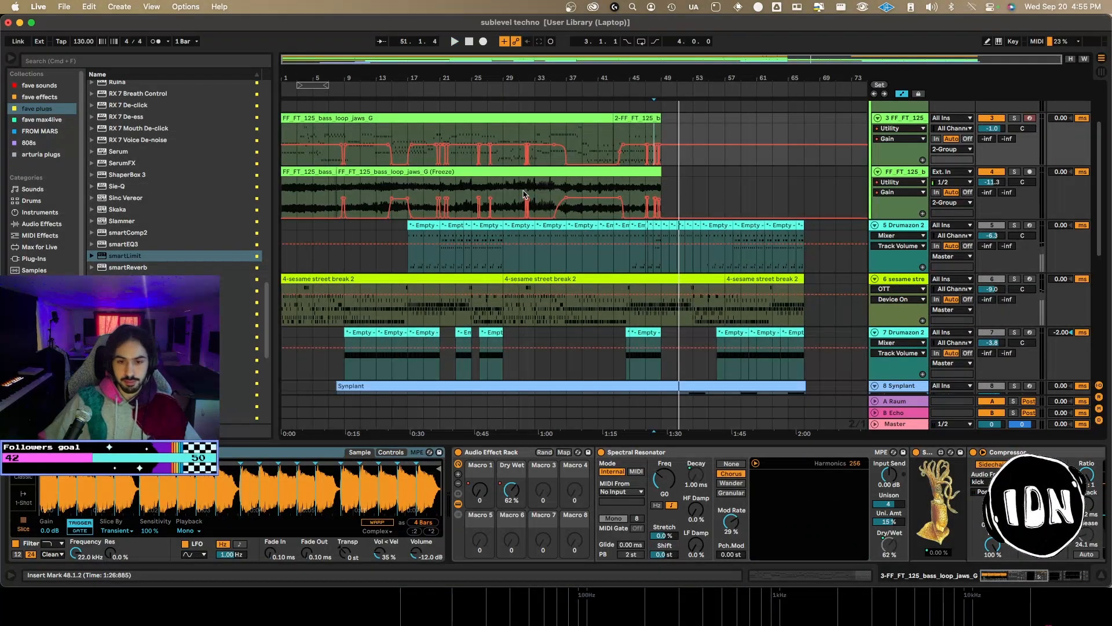
key("super+s")
key("a")
scroll(524, 194, "down", 5)
scroll(524, 194, "up", 8)
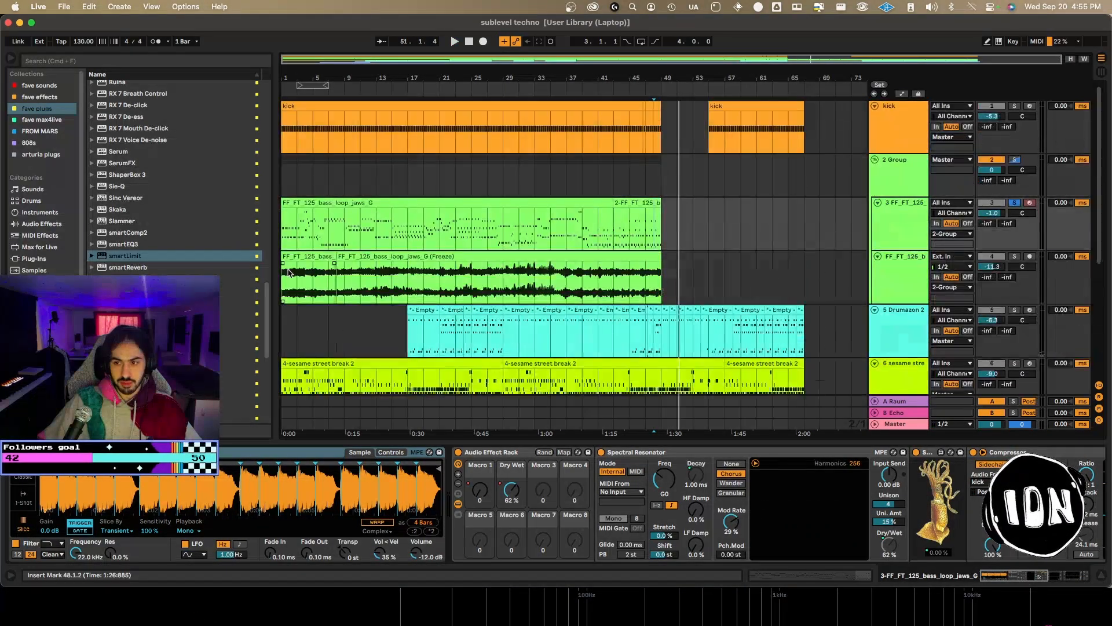
left_click_drag(291, 170, 802, 168)
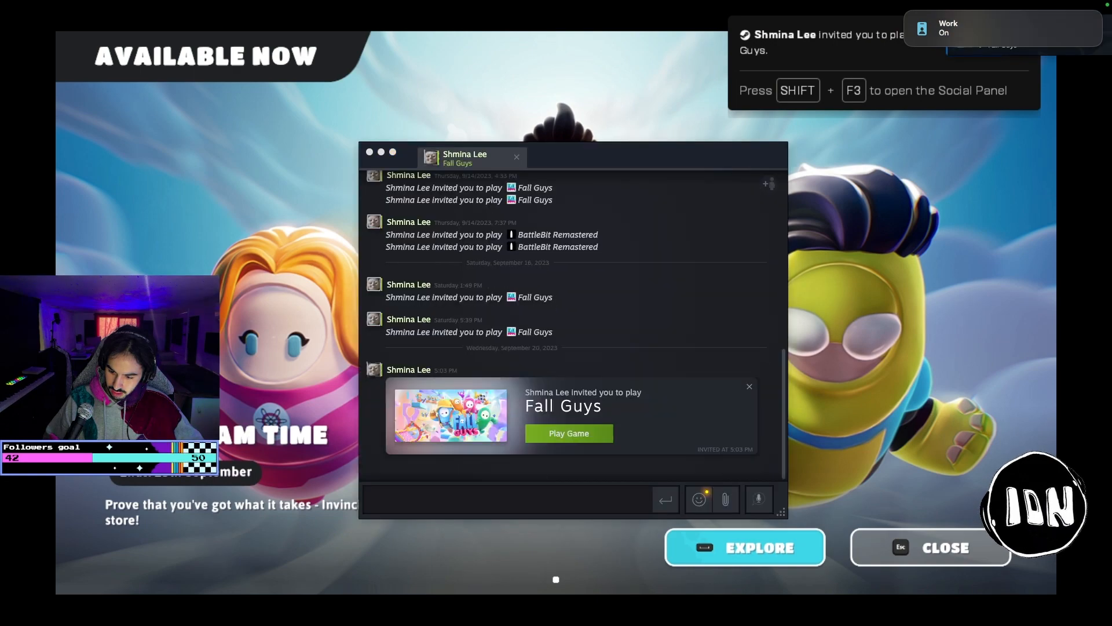
Switch to Fall Guys, close the chat and store announcement, and open the game invitation in the friends panel.
left_click(370, 152)
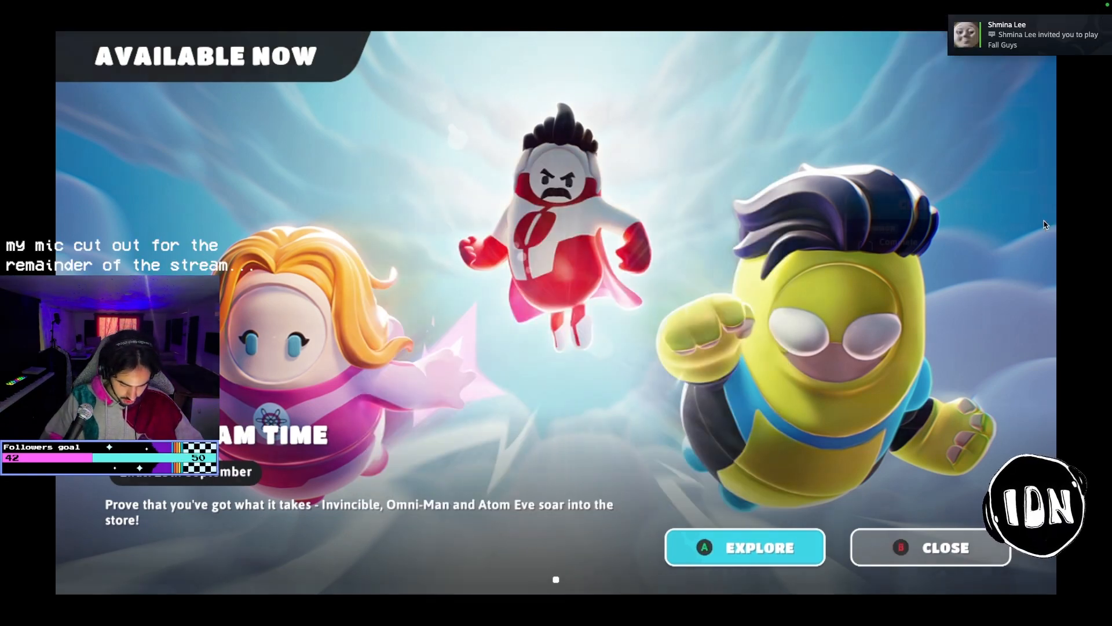
key("Escape")
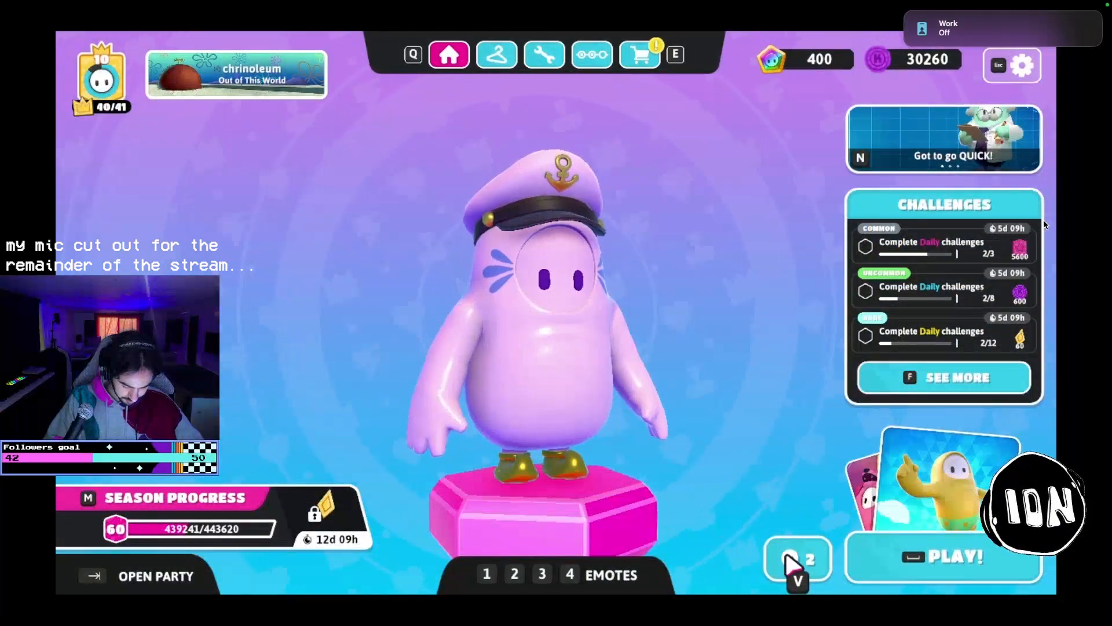
left_click(789, 559)
left_click(909, 217)
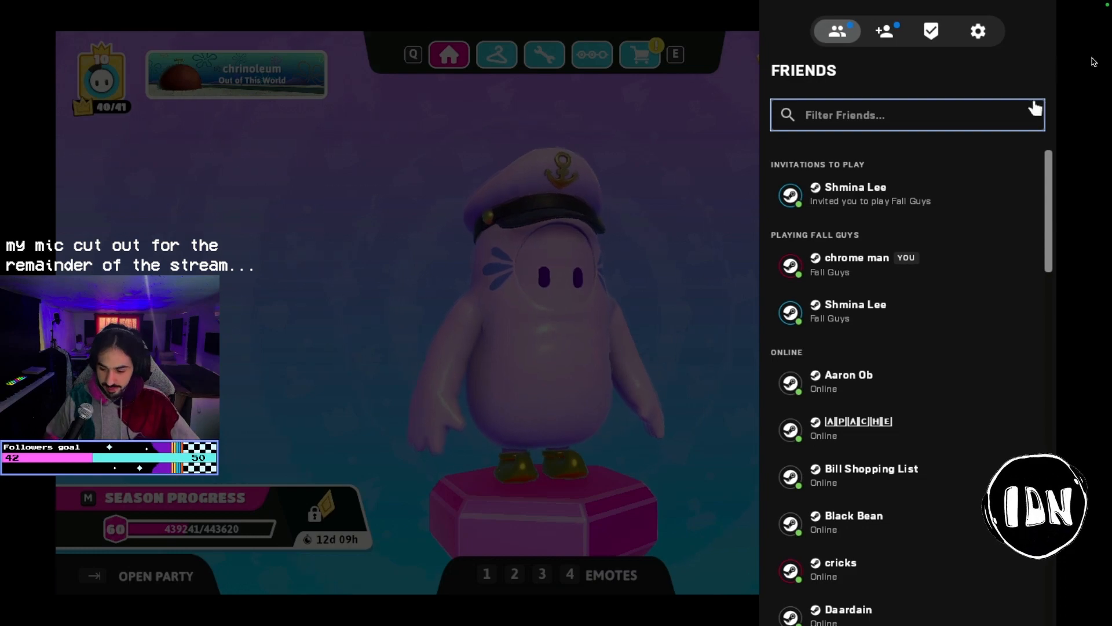
key("Tab")
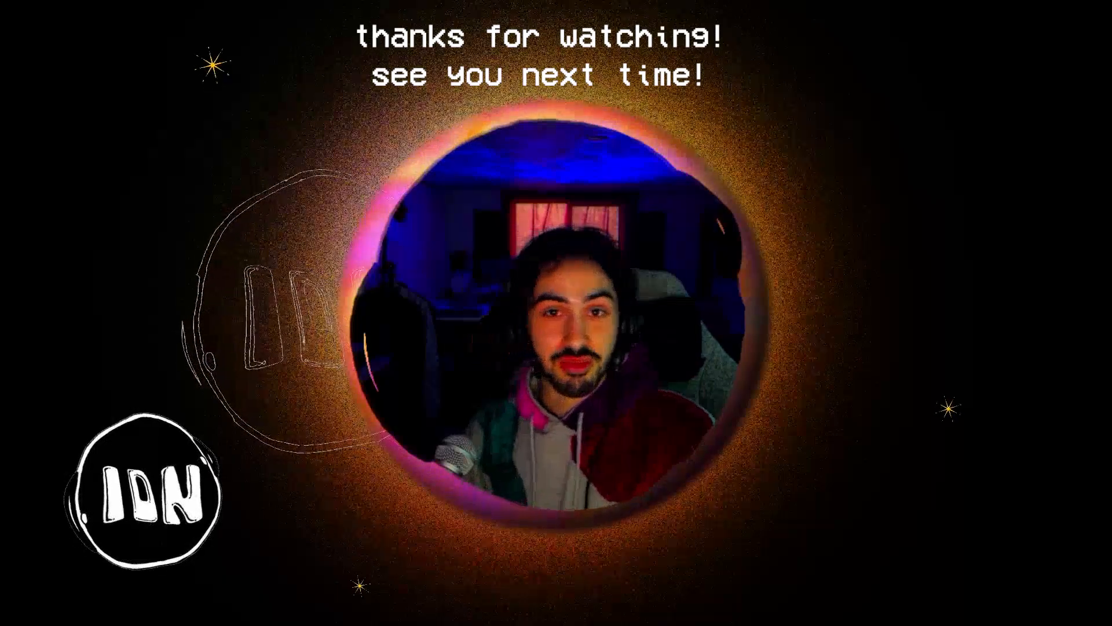